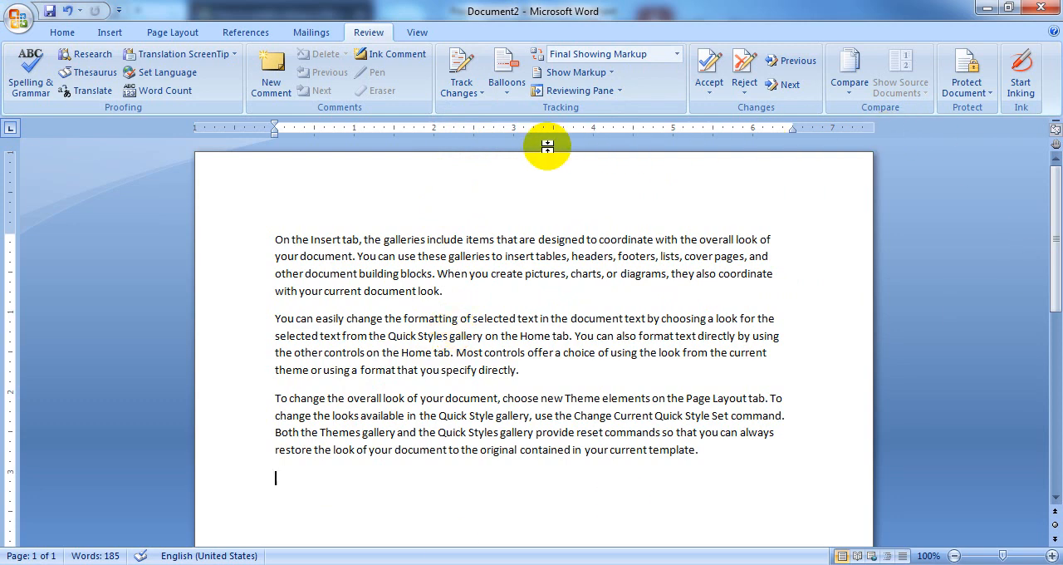
Open the tracking options and set the color of tracked insertions to Blue
click(485, 97)
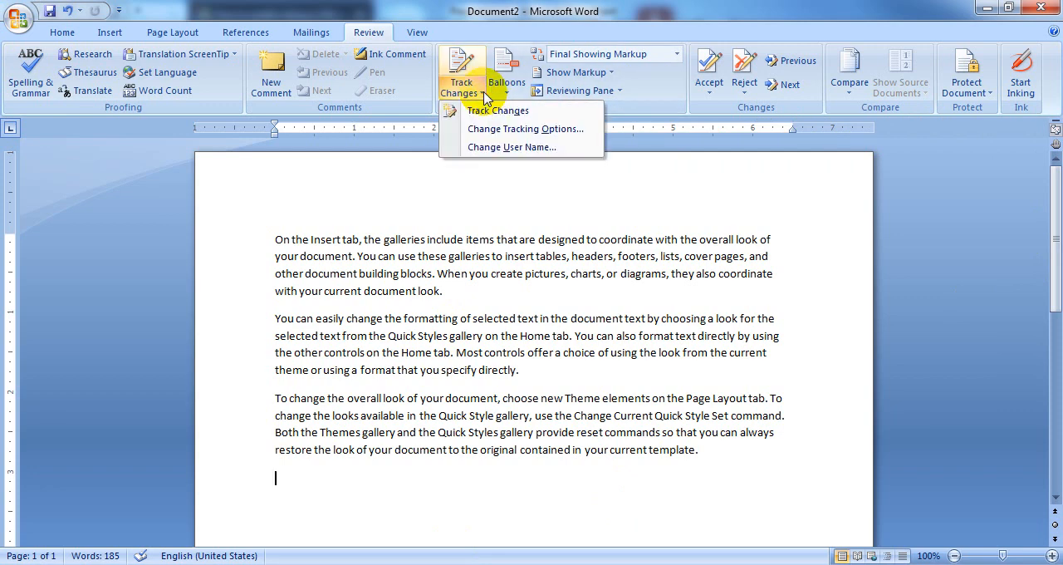
click(538, 135)
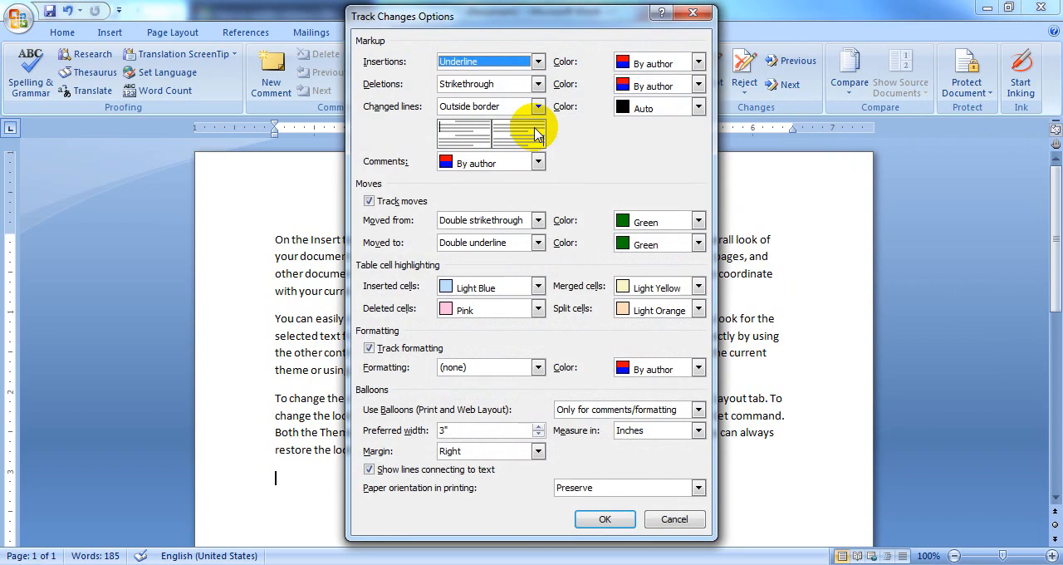
mouse_move(570, 22)
mouse_down()
mouse_move(571, 52)
mouse_move(570, 14)
mouse_up()
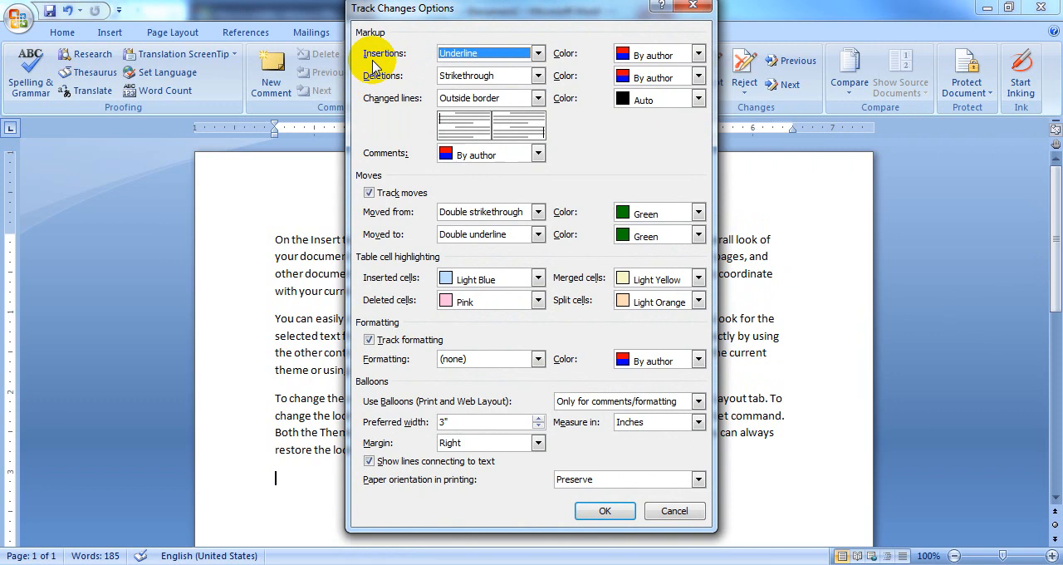
click(697, 54)
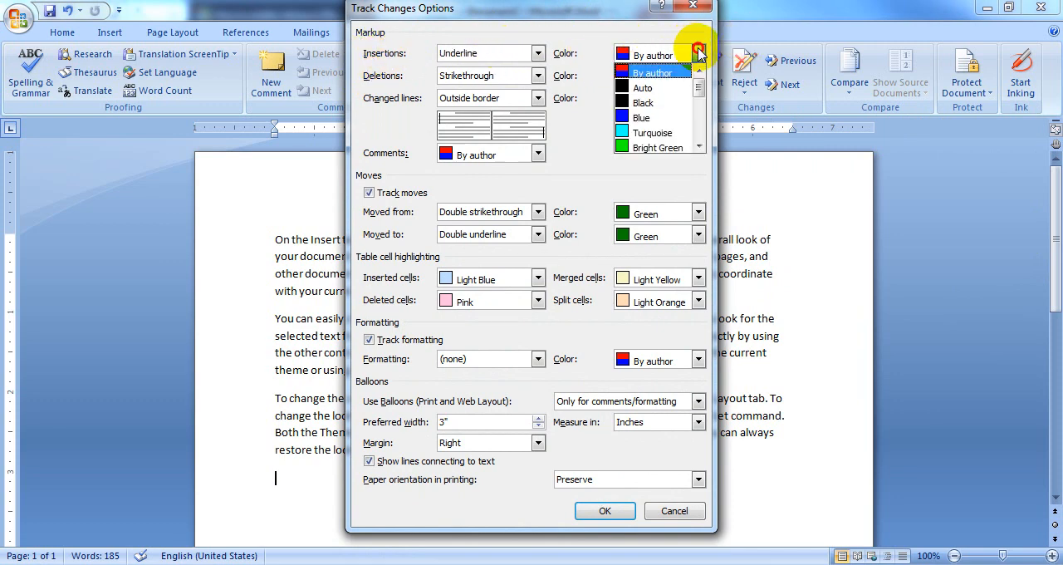
click(671, 119)
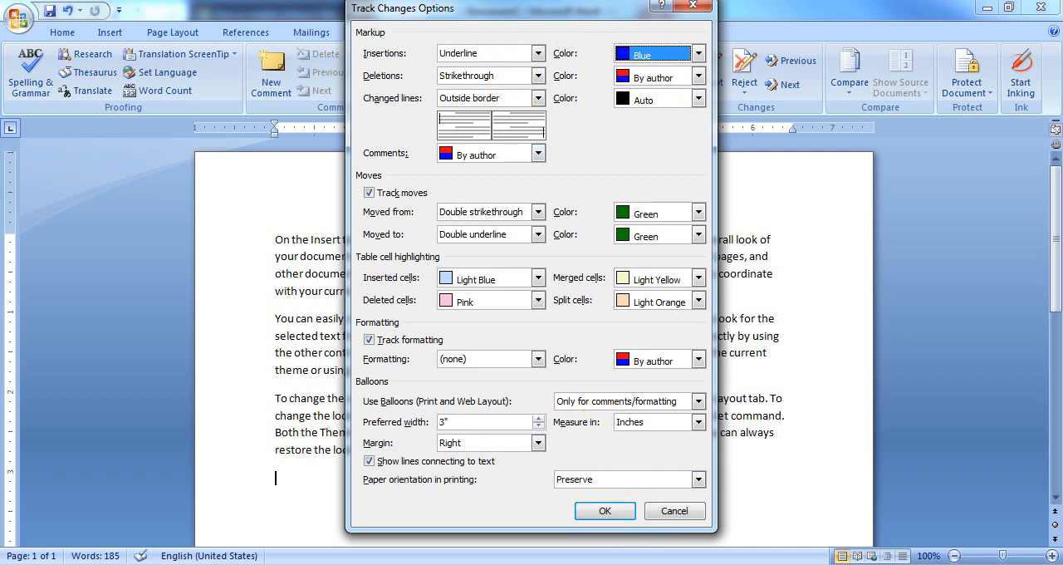
Set the color of tracked deletions to Red
click(699, 77)
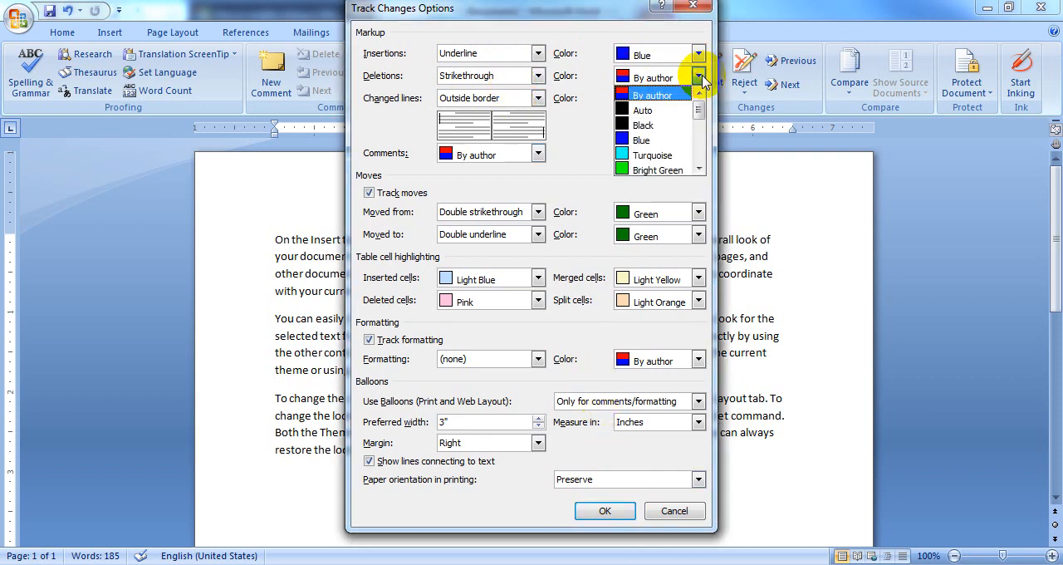
click(680, 171)
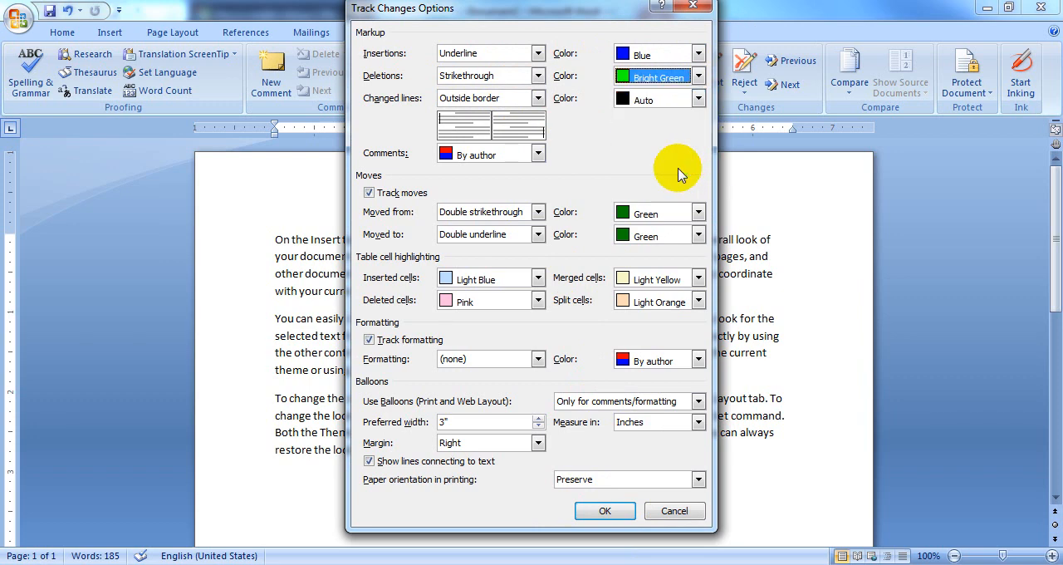
click(699, 76)
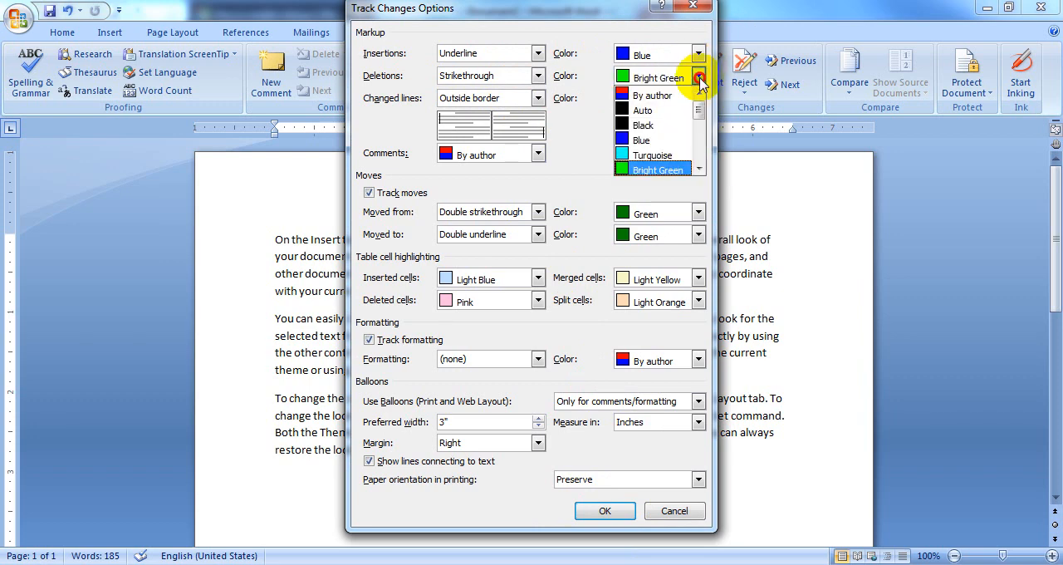
scroll(698, 171, down, 3)
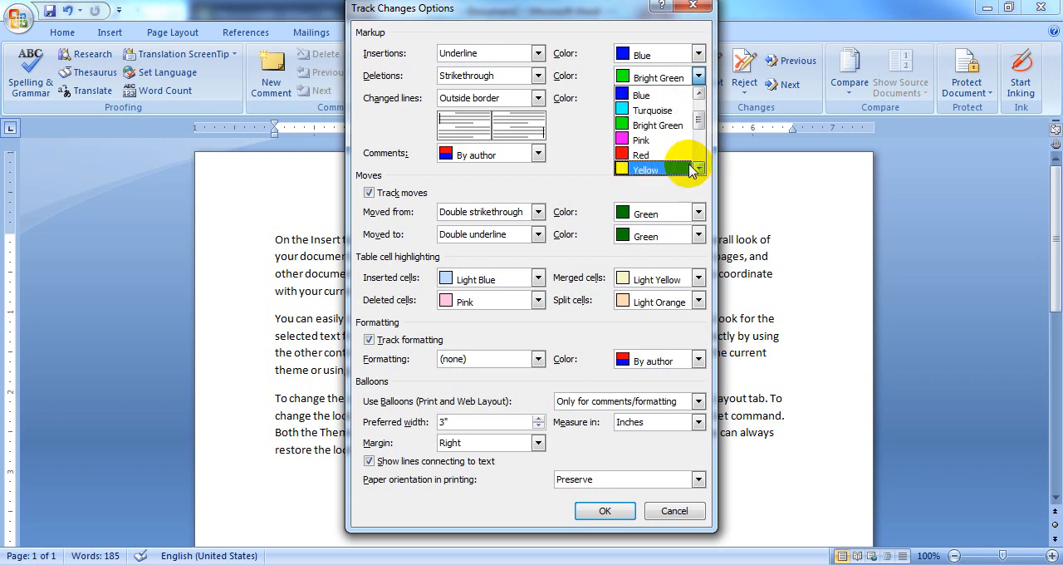
click(662, 157)
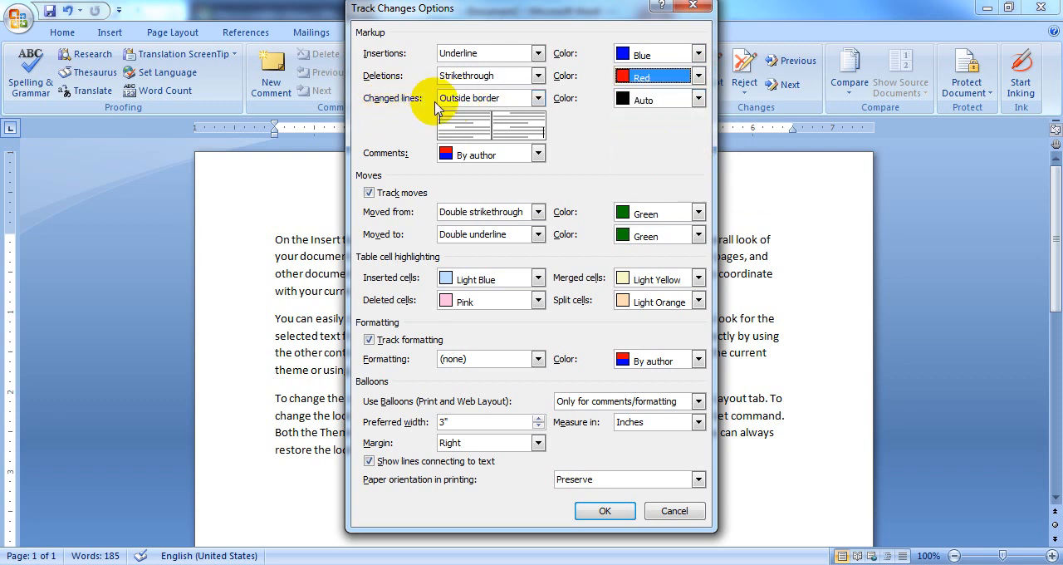
Set the changed lines color to Bright Green and the comments color to Yellow
click(699, 100)
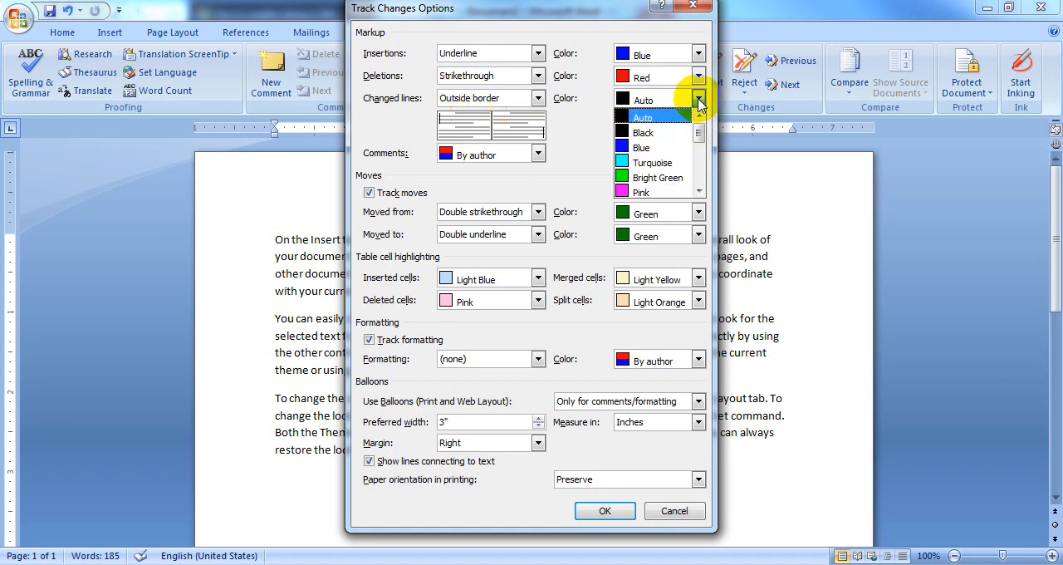
click(684, 179)
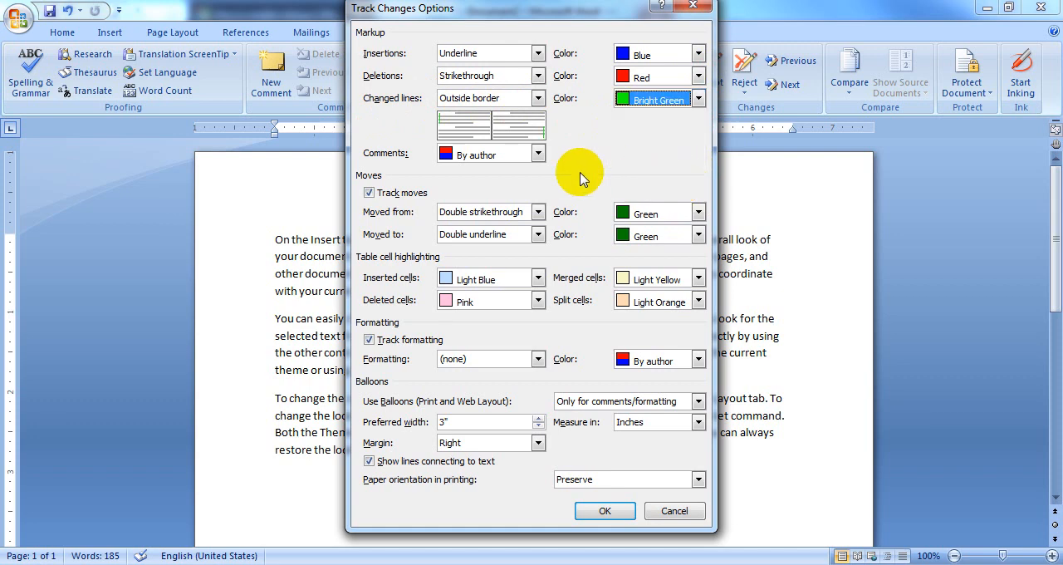
click(538, 153)
click(540, 247)
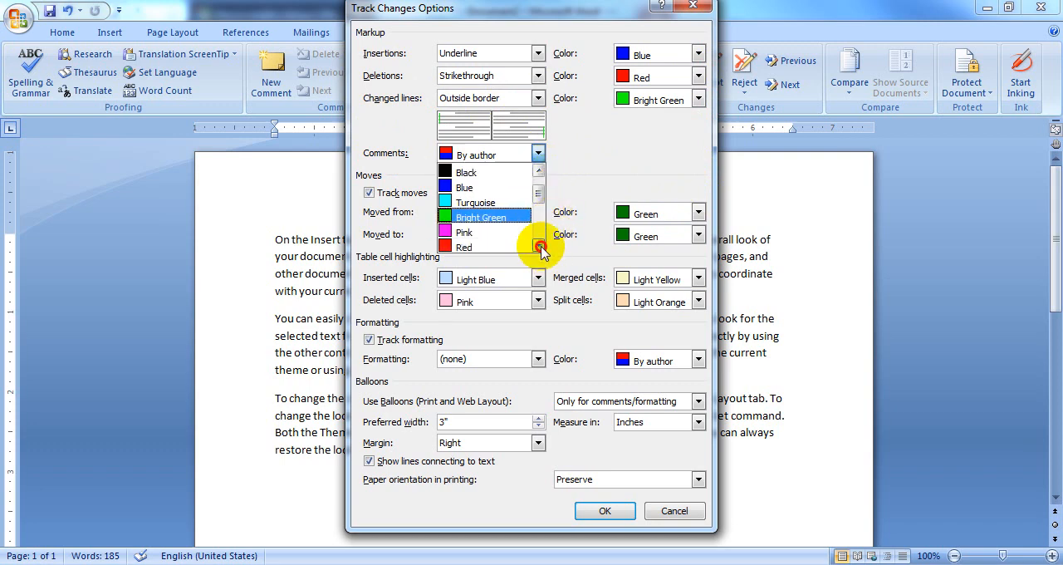
click(489, 220)
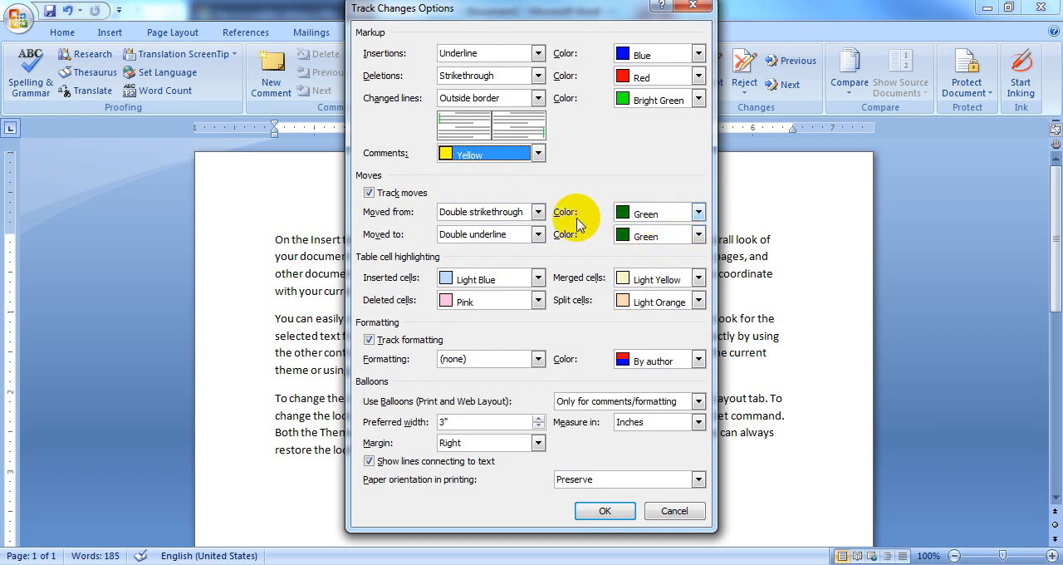
Set the color for text moved to a new location to Violet
click(697, 235)
scroll(698, 330, down, 3)
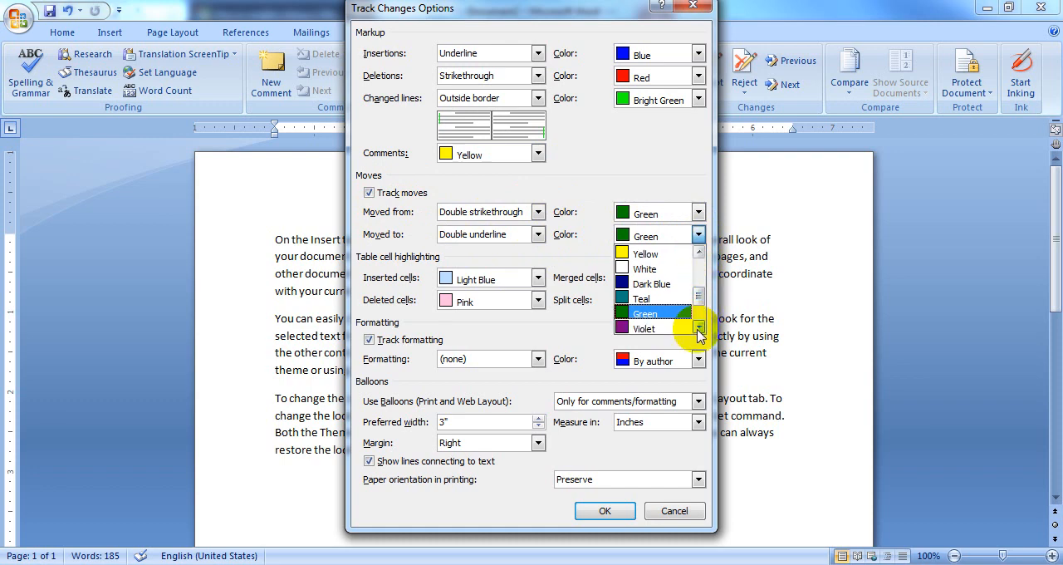
click(656, 302)
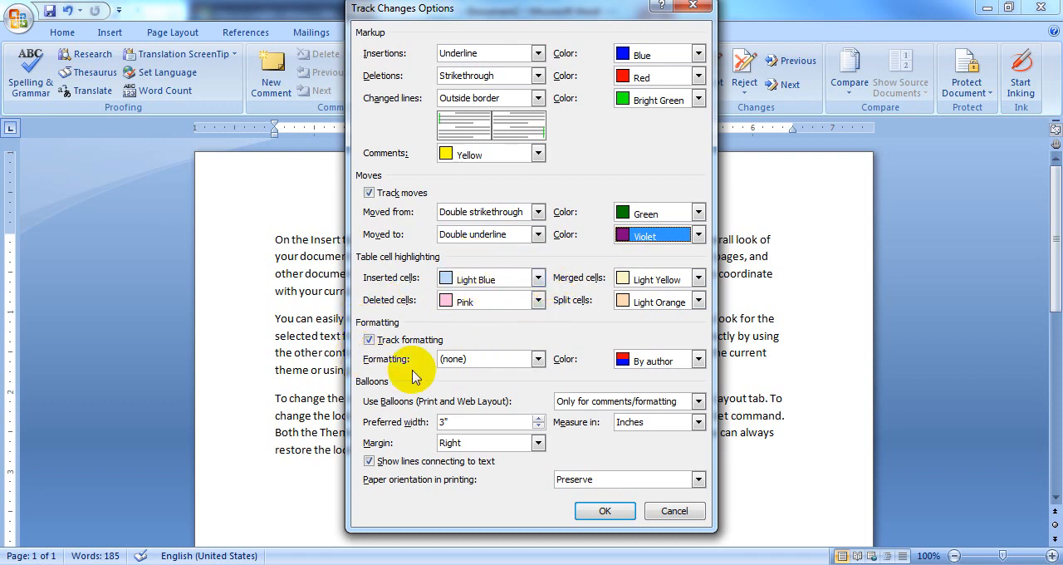
Set the tracked formatting color to Pink, keep its formatting mark at (none), and apply the tracking options
click(538, 359)
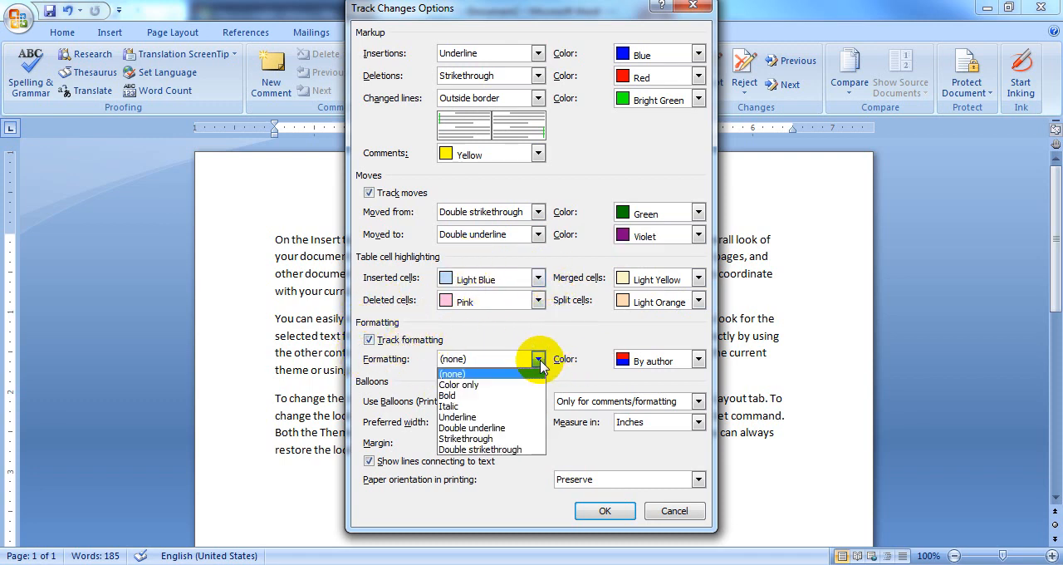
click(538, 359)
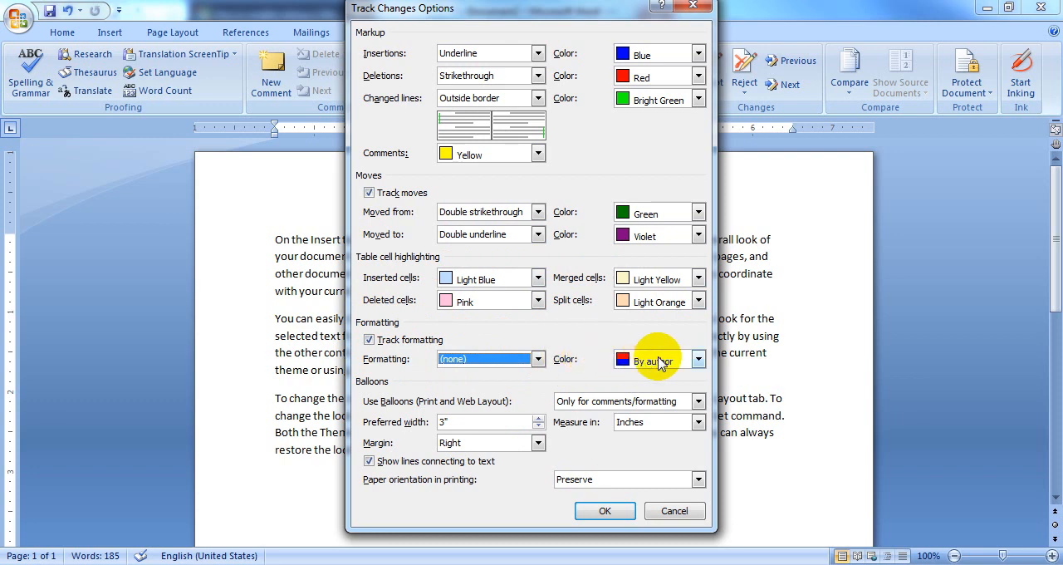
click(699, 359)
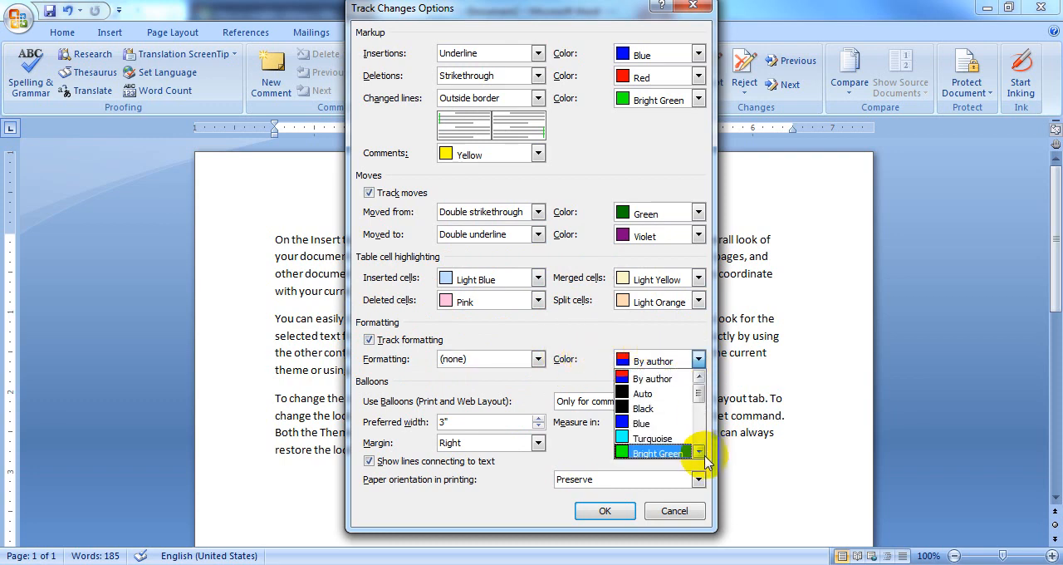
scroll(700, 454, down, 4)
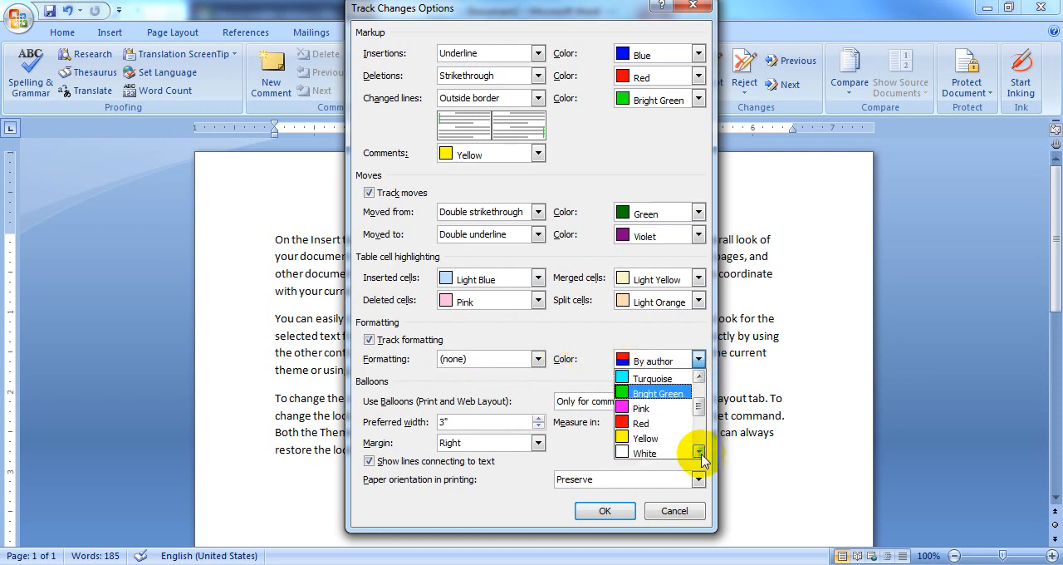
click(656, 409)
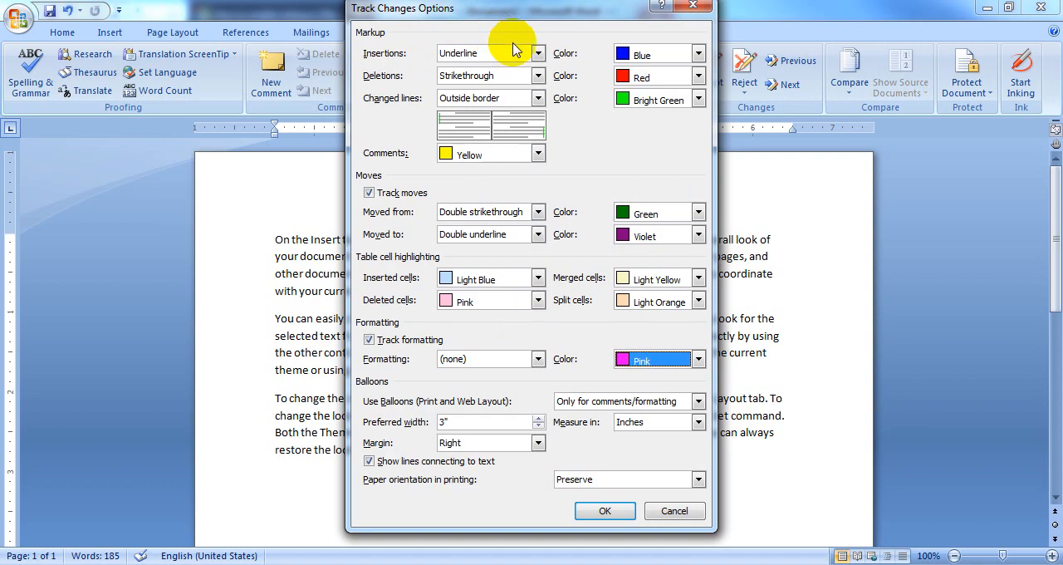
click(601, 513)
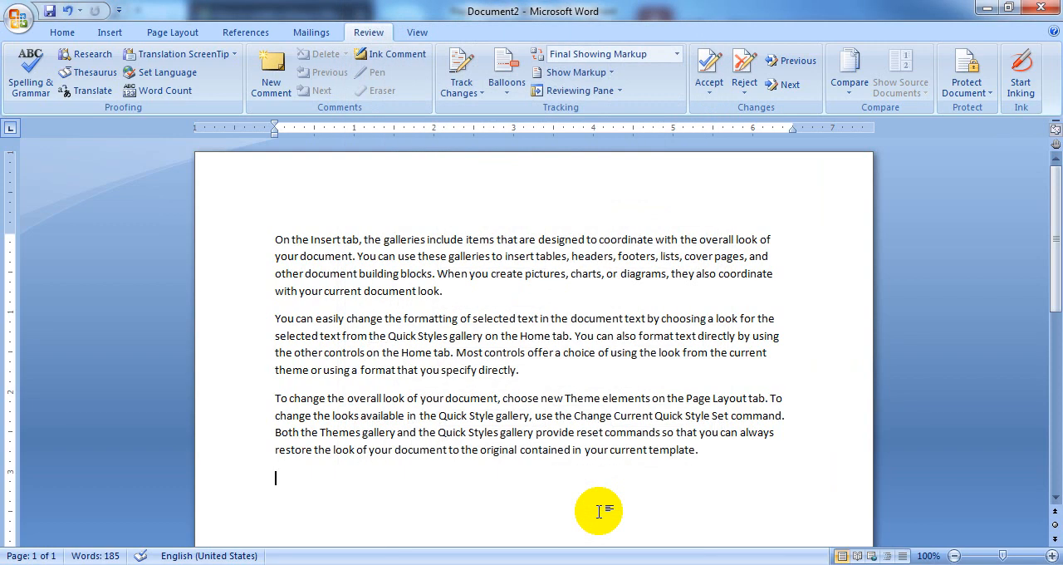
Turn on Track Changes and delete the second line of the first paragraph and the first line of the second paragraph
click(462, 67)
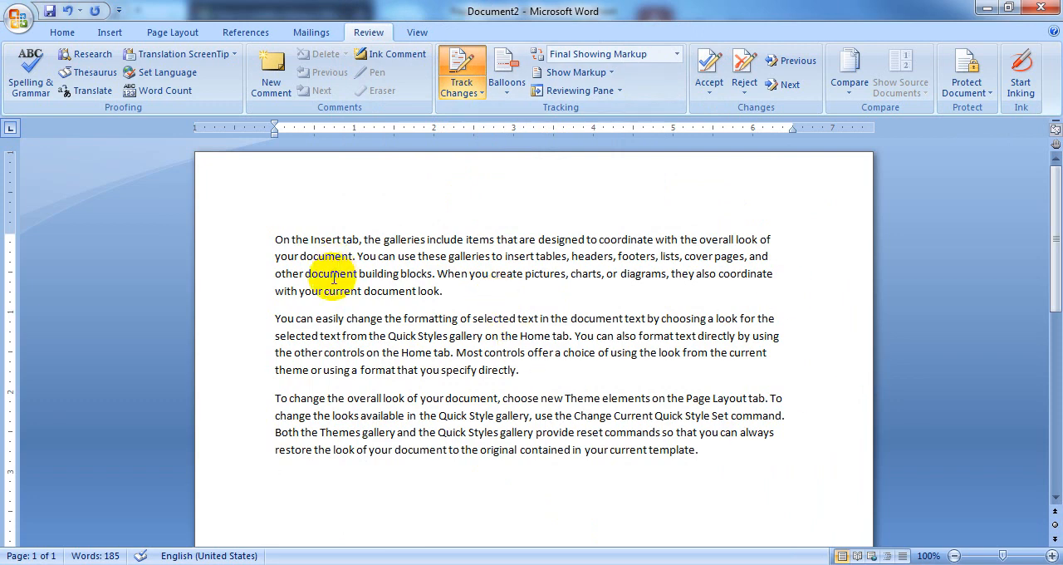
drag(273, 255, 814, 287)
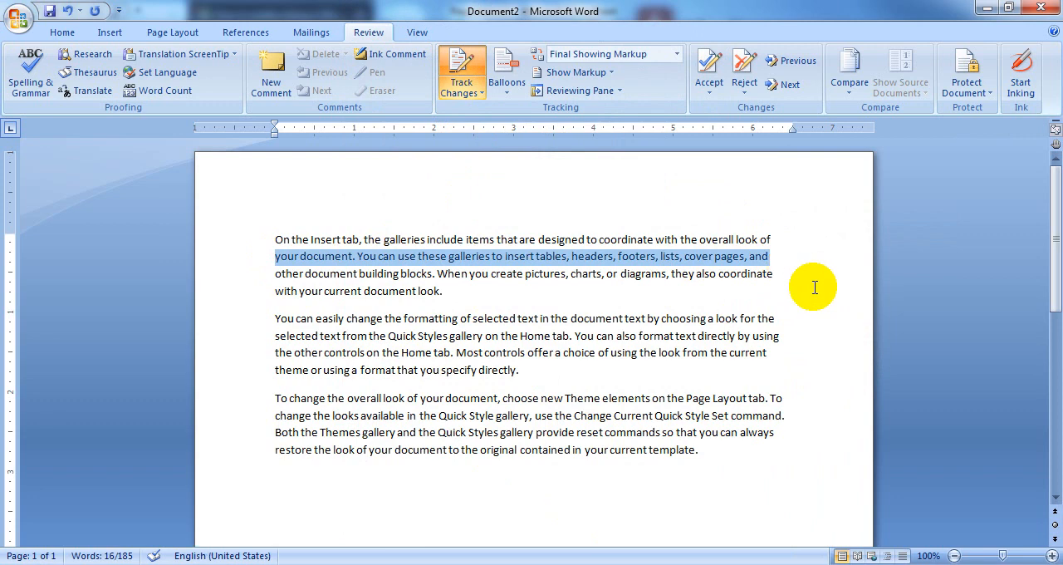
key(Delete)
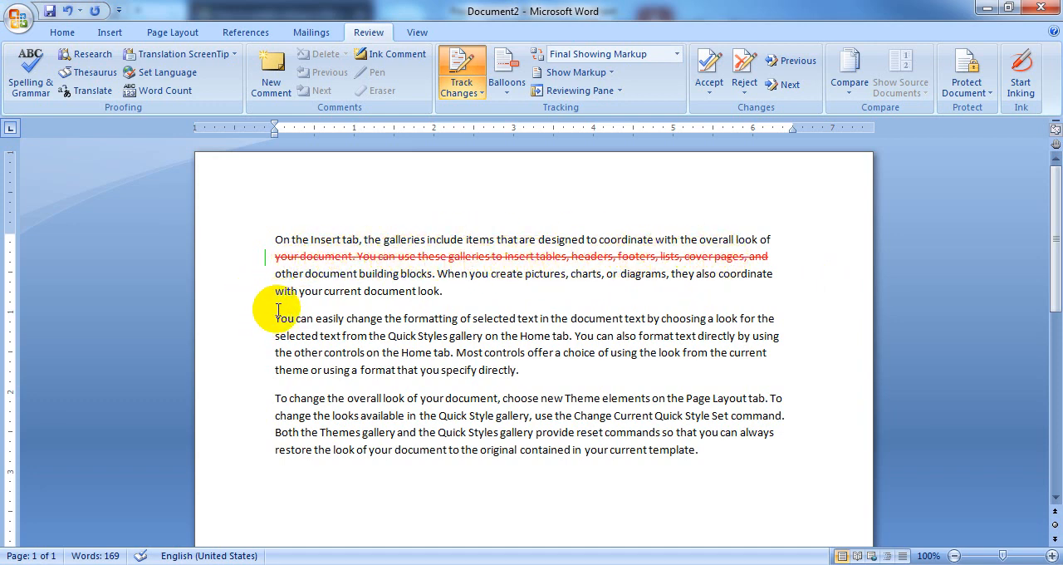
drag(277, 317, 795, 319)
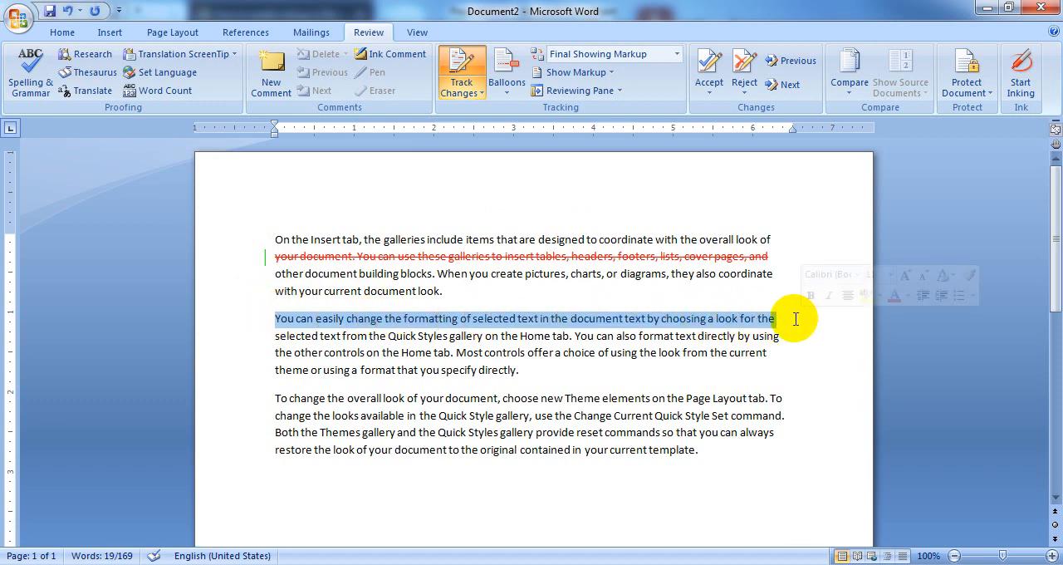
key(Delete)
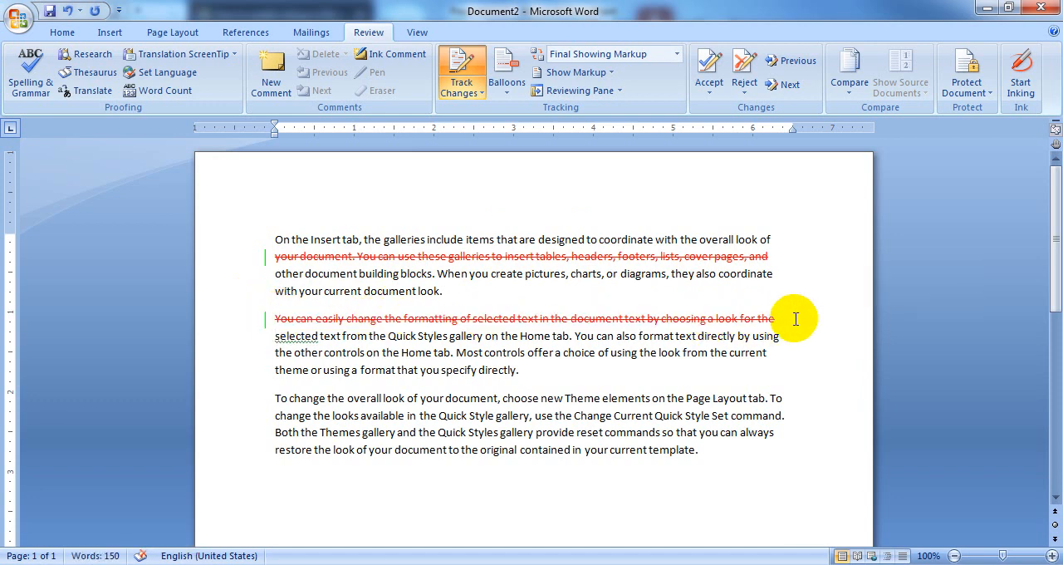
Add three lines of random capital letters starting with GHJ below the last paragraph, leaving blank lines before the third
click(284, 483)
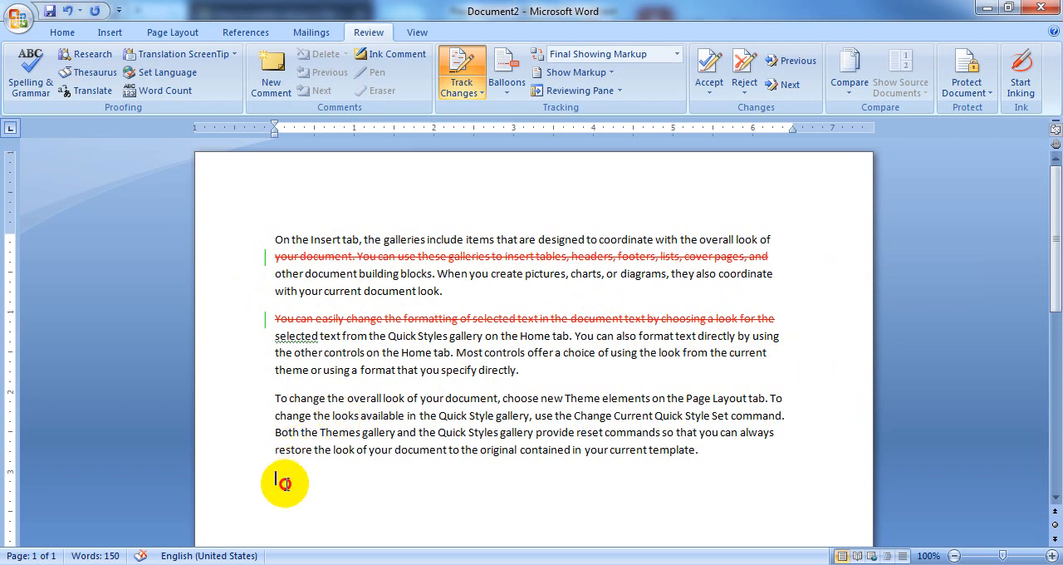
text(GHJGHJGHJ)
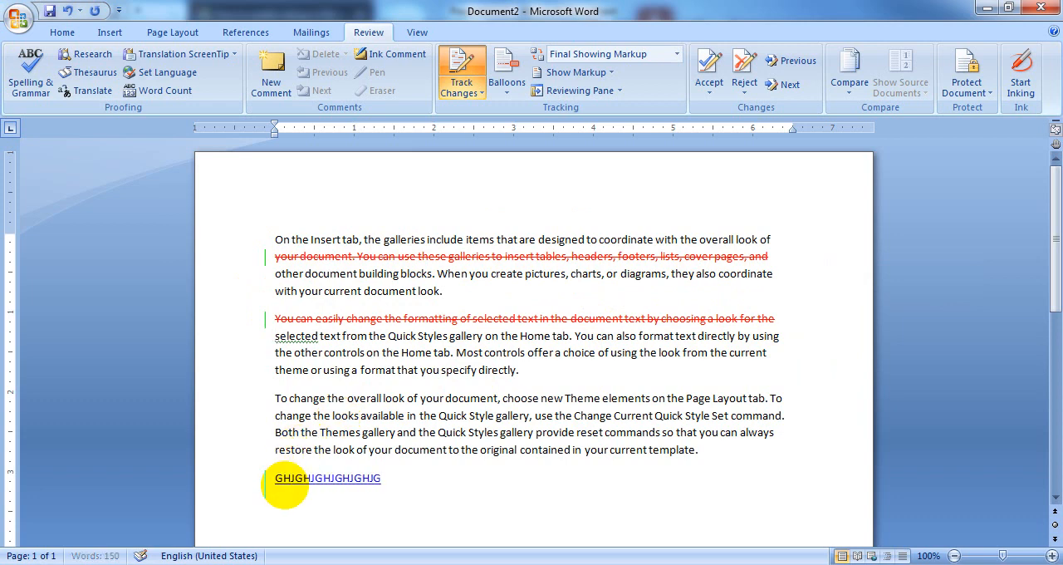
text(GHJGHJGHJGHJG)
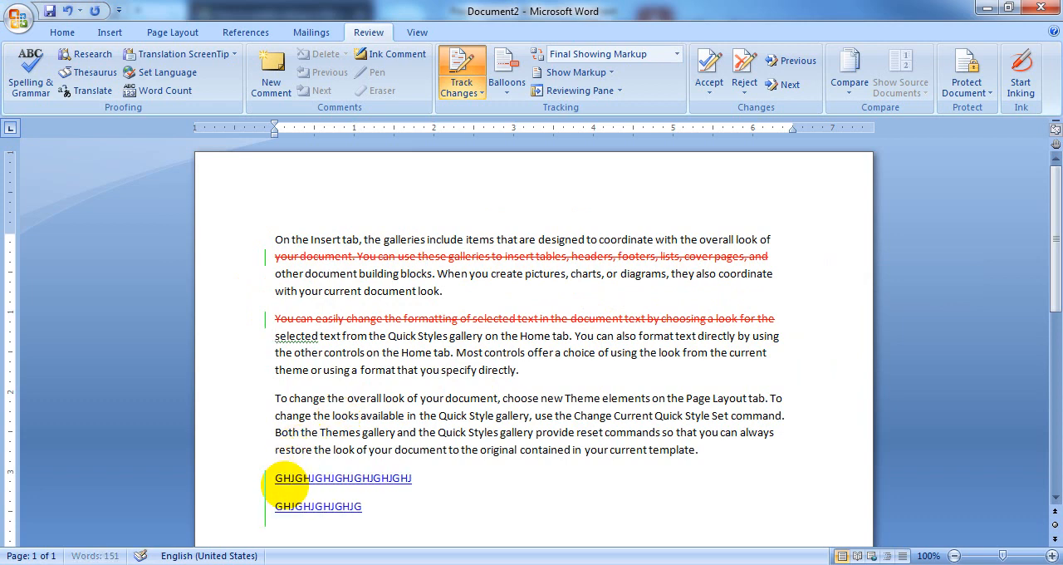
key(Return)
key(Return)
key(Return)
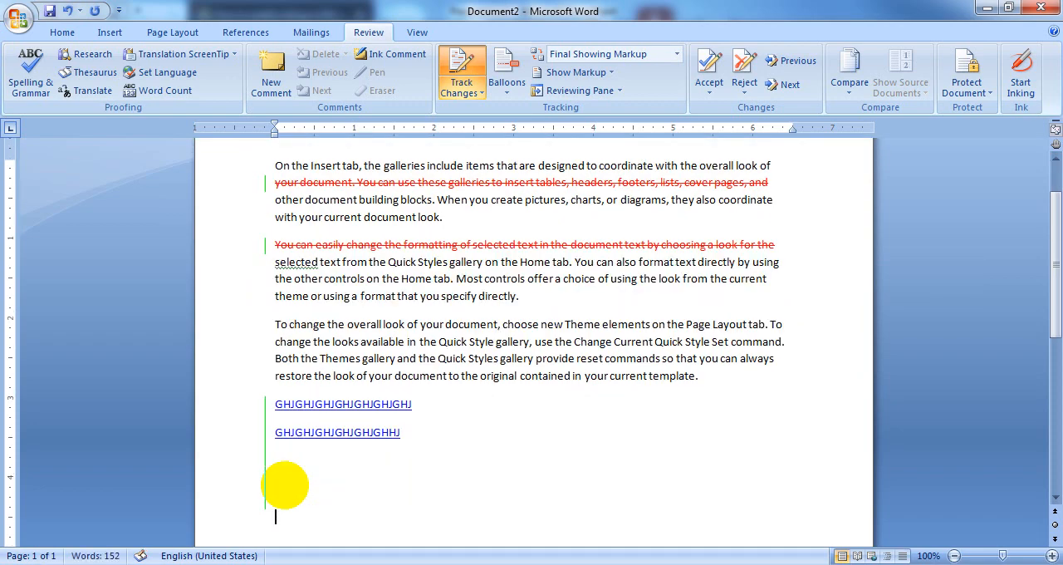
text(GHJGHJGHJGFRTRTYR)
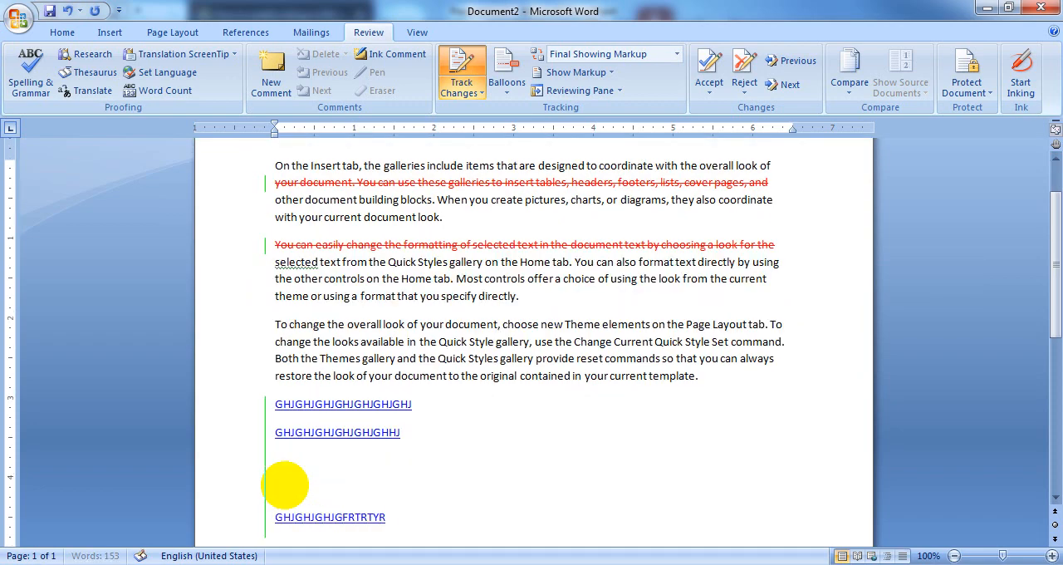
text(TDEWSERWQE4QERJHKHKHJKLHJKLHJKHLJYUTUTRYRET)
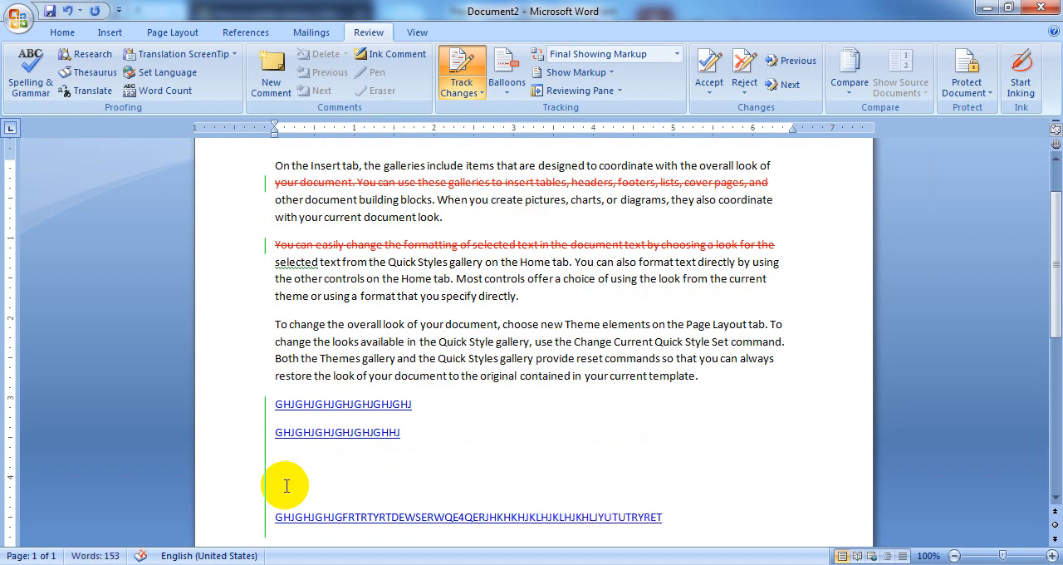
key(Return)
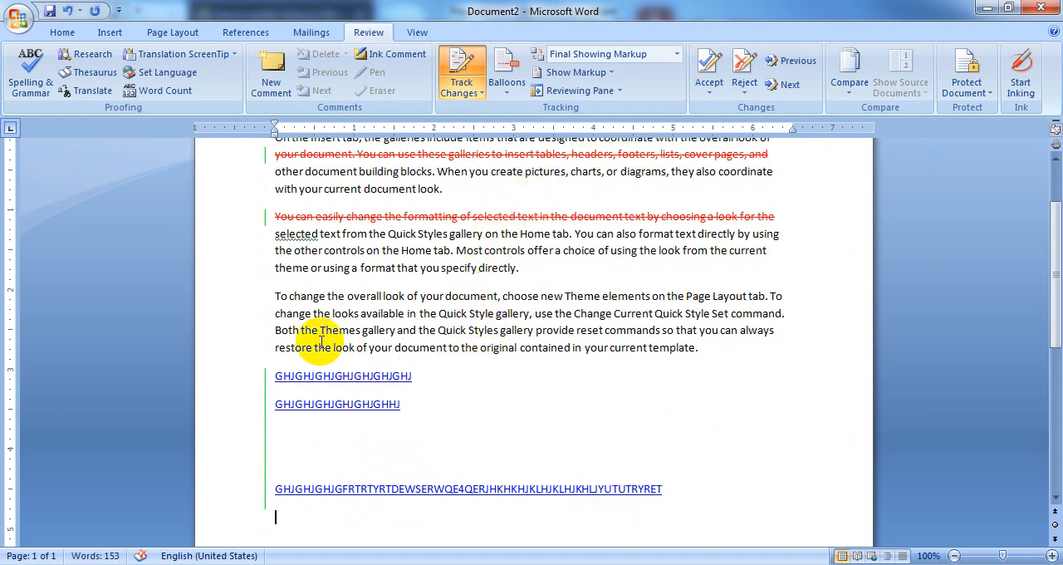
Make the third paragraph's first two lines, from "To change the overall look" to "Set command.", bold, italic and underlined
drag(275, 298, 784, 314)
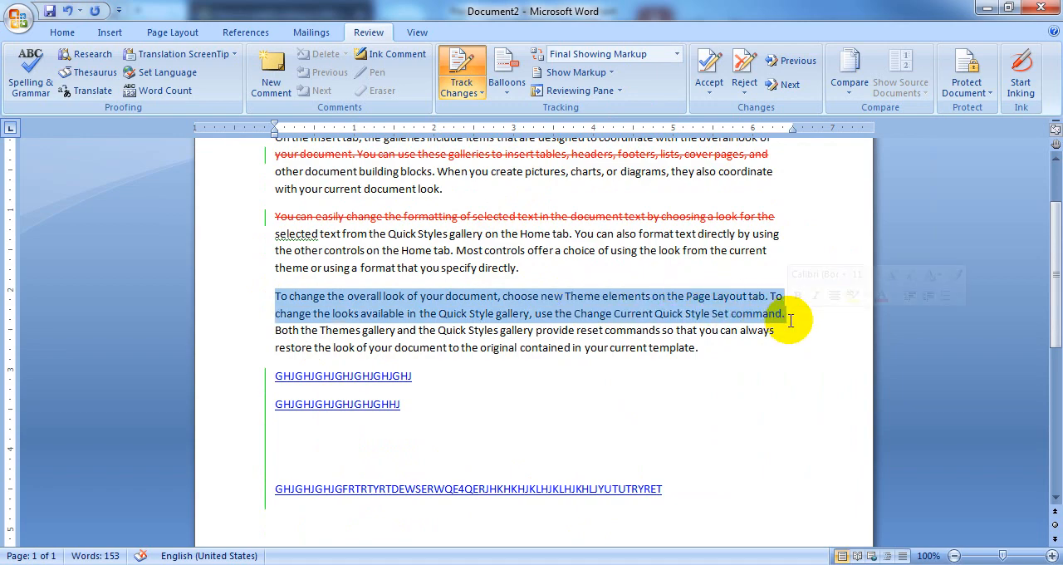
click(65, 32)
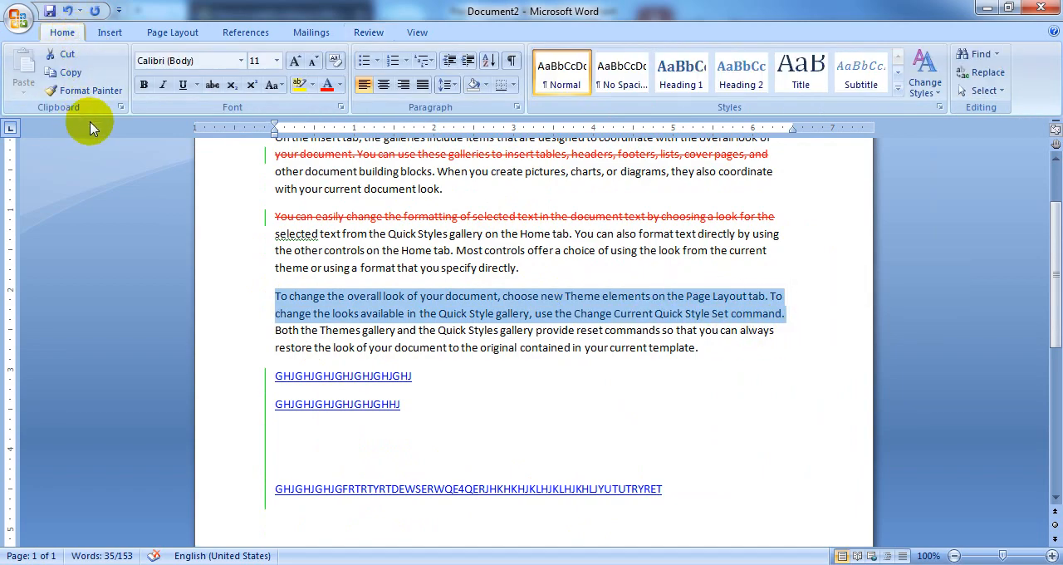
click(145, 86)
click(163, 85)
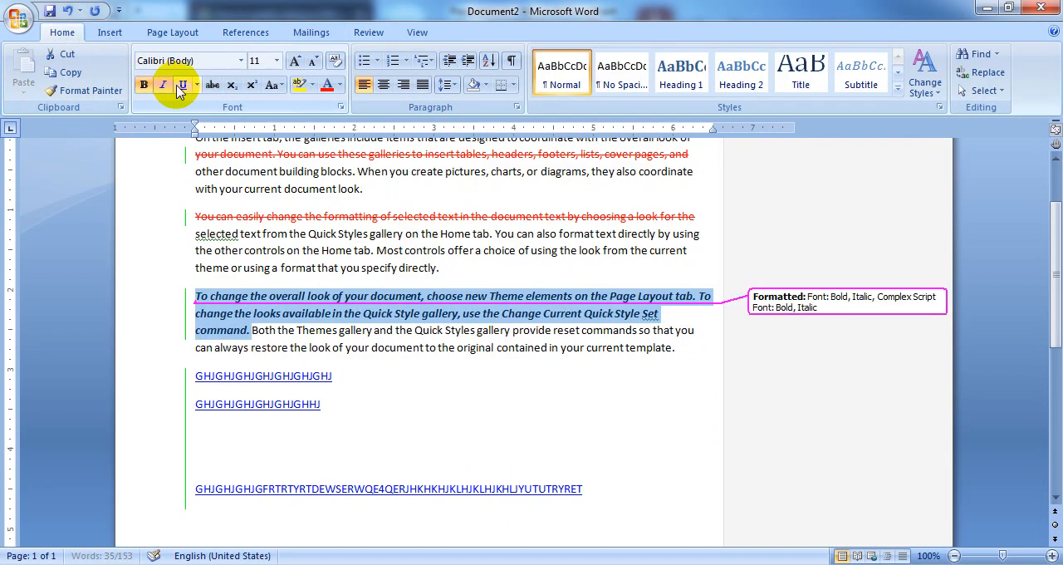
click(182, 85)
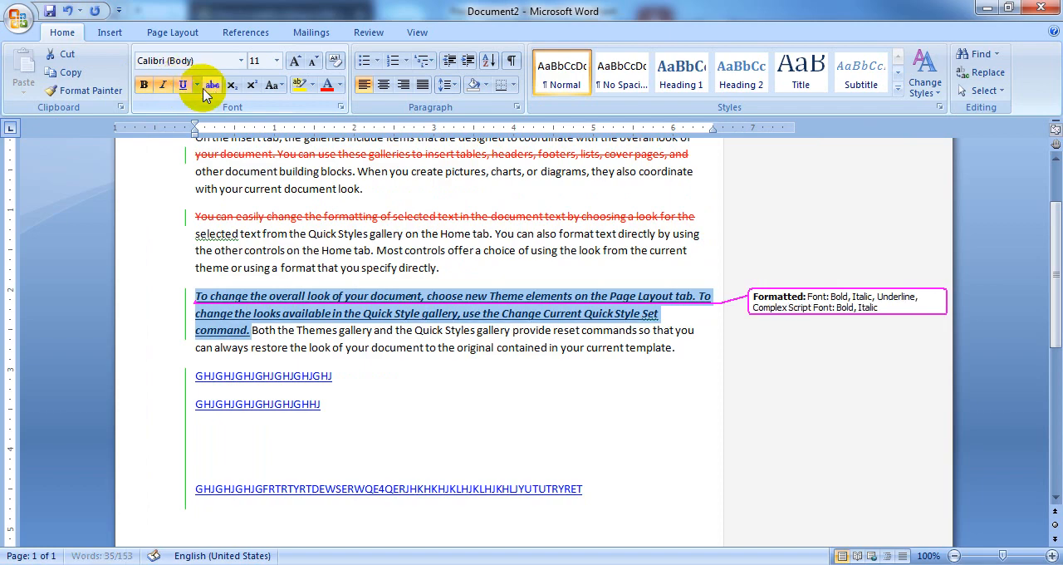
Set the font color of those two lines to Light Blue and highlight them in yellow
click(340, 85)
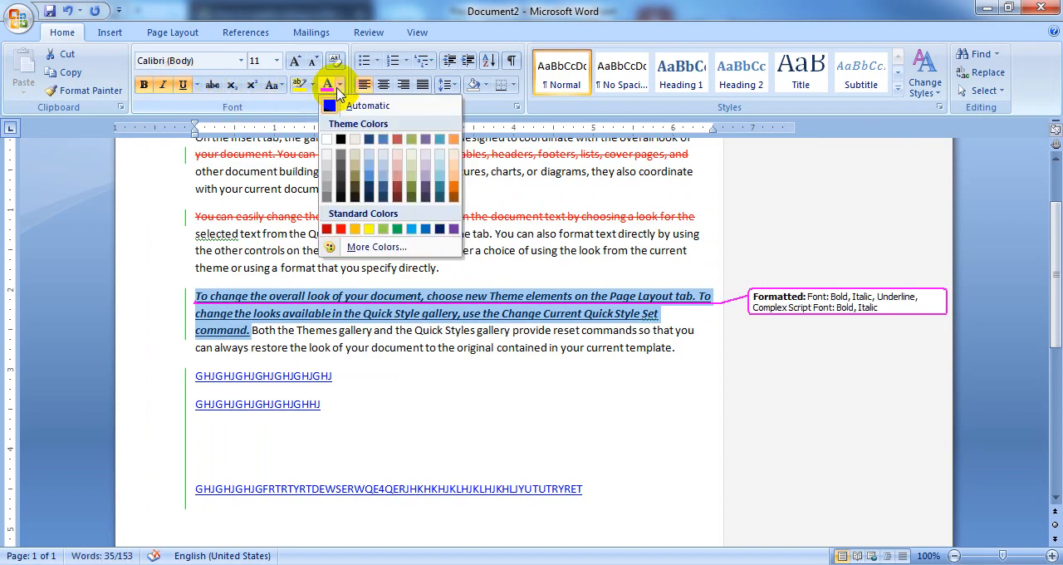
click(411, 228)
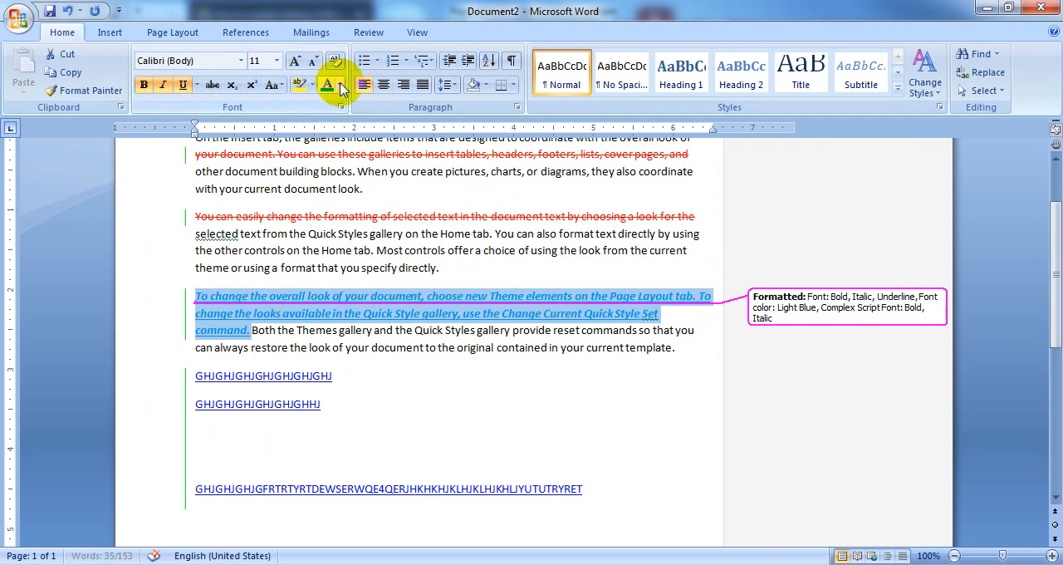
click(313, 85)
click(306, 108)
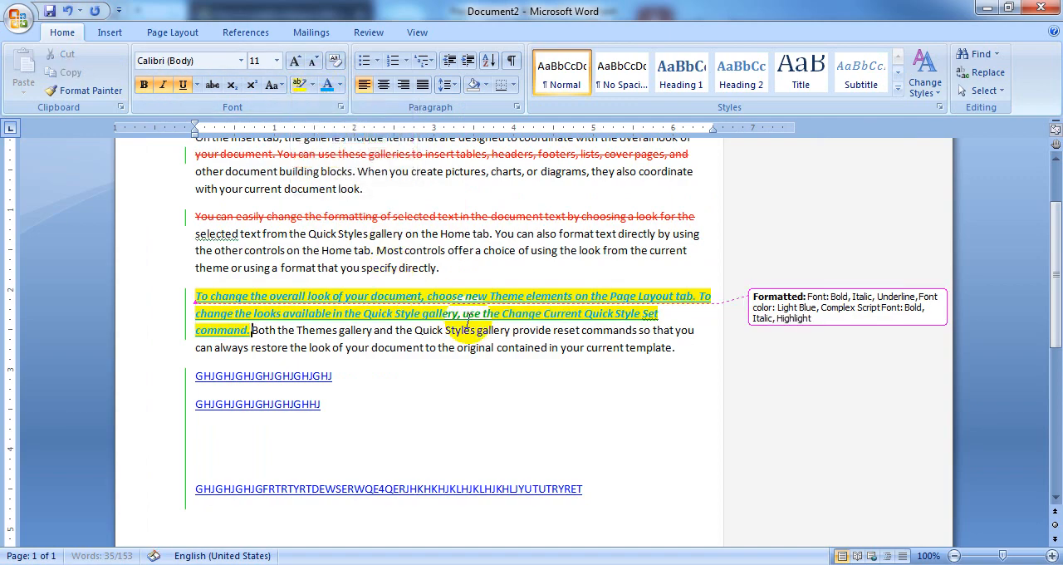
Make "the Quick Styles gallery" through "offer a choice" in the second paragraph and the first paragraph's ending from "blocks." bold and italic
scroll(477, 380, up, 2)
mouse_move(289, 335)
mouse_down()
mouse_move(435, 357)
mouse_move(516, 355)
mouse_up()
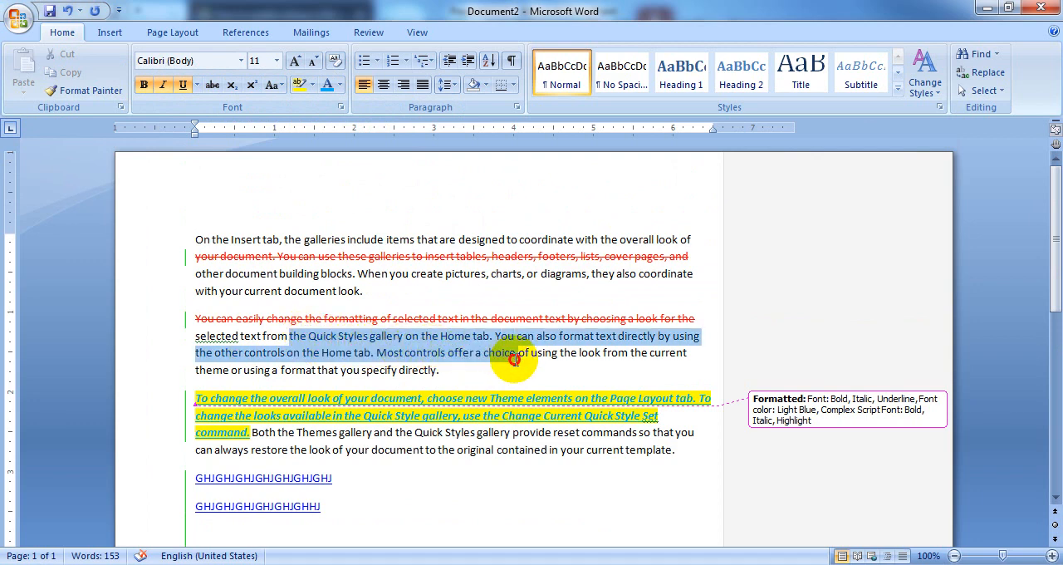
click(145, 86)
click(162, 85)
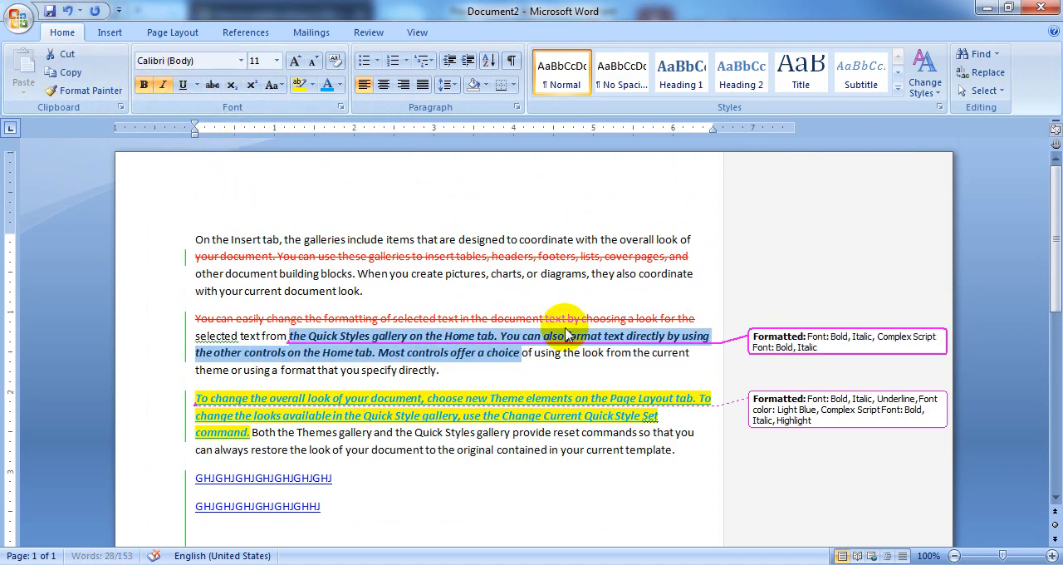
drag(341, 274, 410, 291)
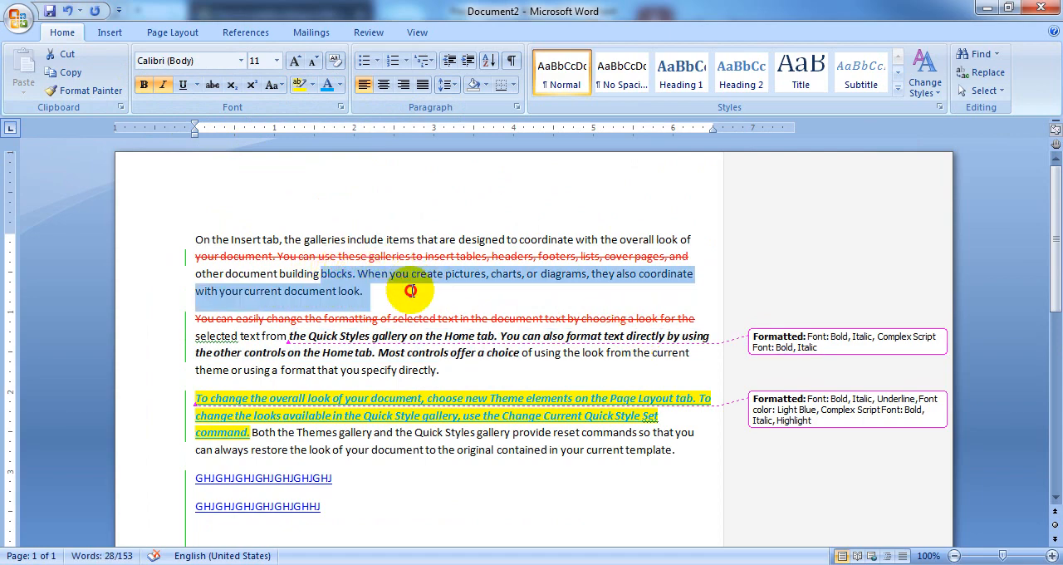
click(143, 86)
click(163, 85)
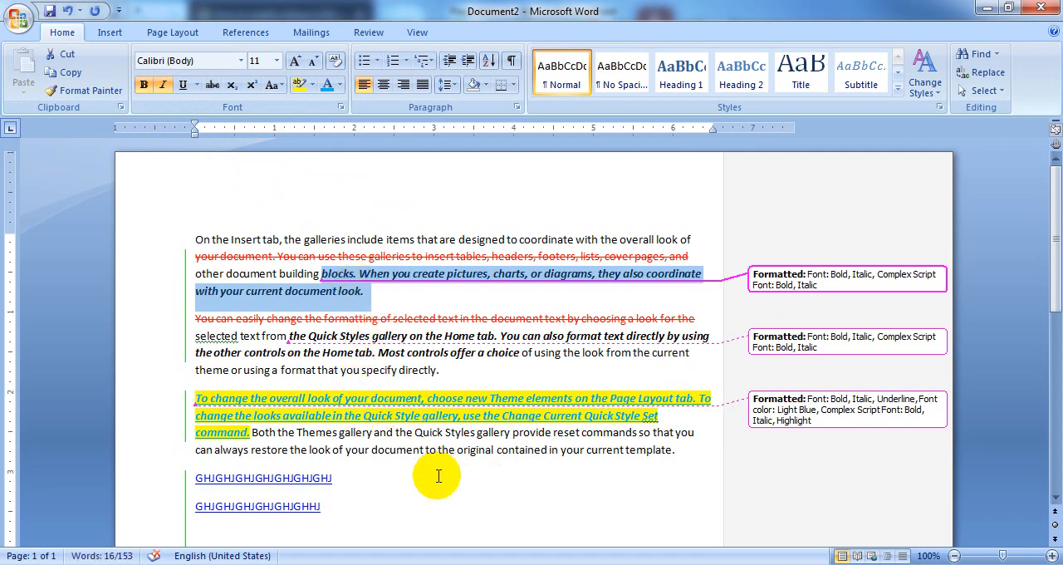
Move the passage from "Themes gallery" to "original contained" out of the third paragraph to below the last line of random letters
scroll(438, 476, down, 3)
click(218, 520)
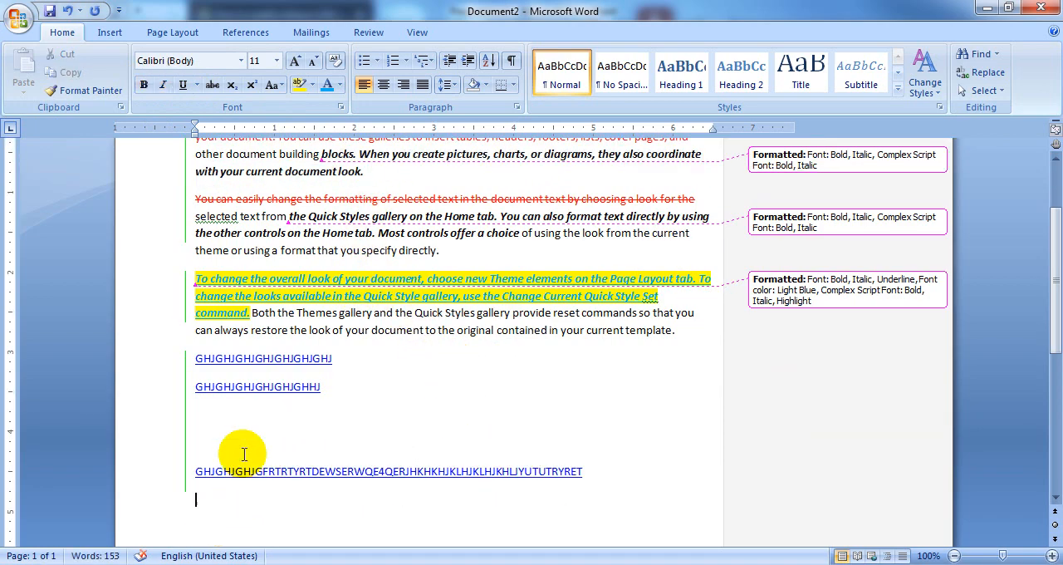
drag(330, 312, 498, 335)
drag(432, 320, 410, 525)
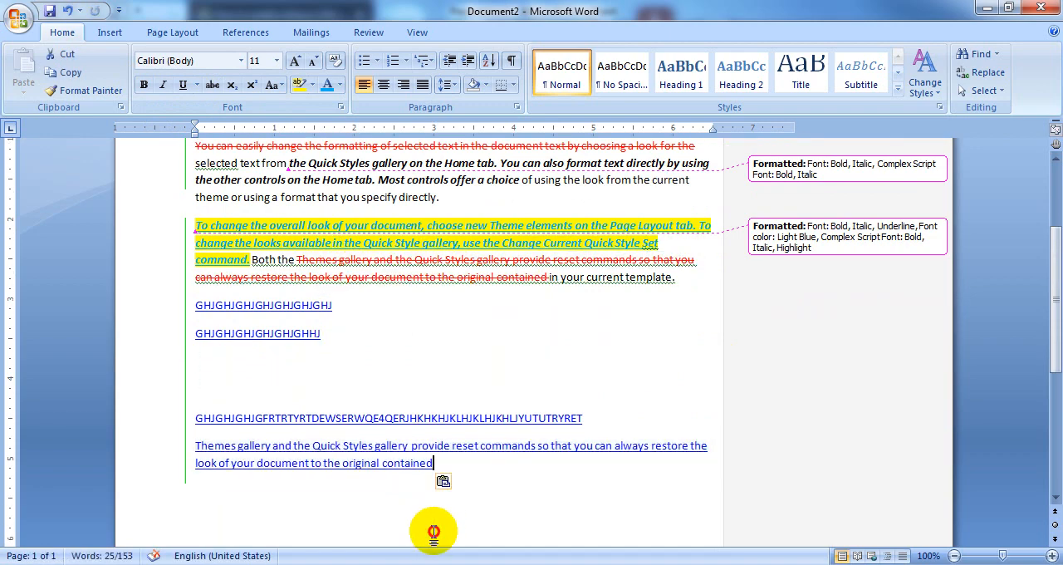
click(435, 525)
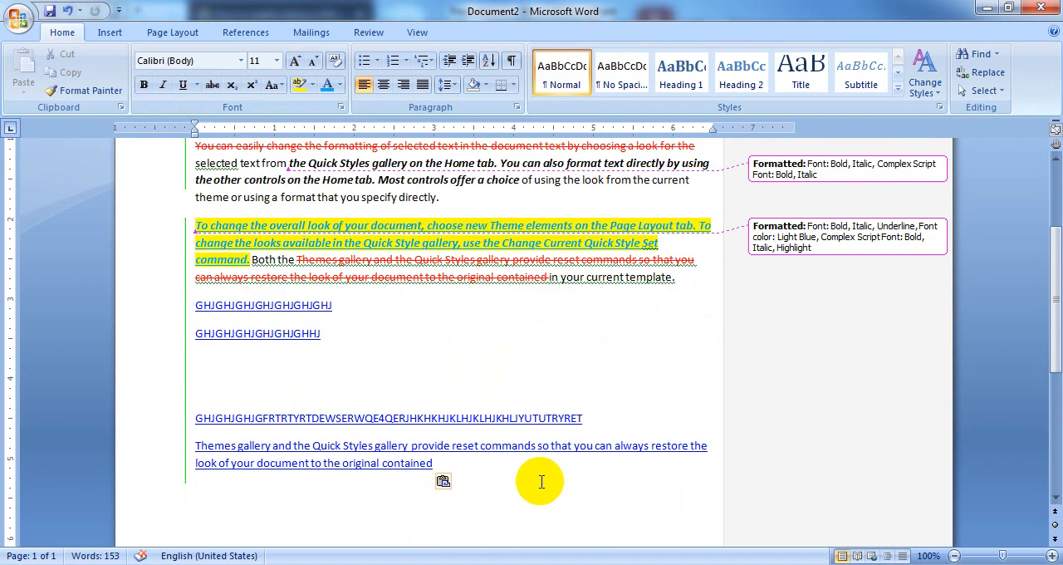
Add blank lines below the moved passage and place the insertion point farther down the page
scroll(539, 480, down, 2)
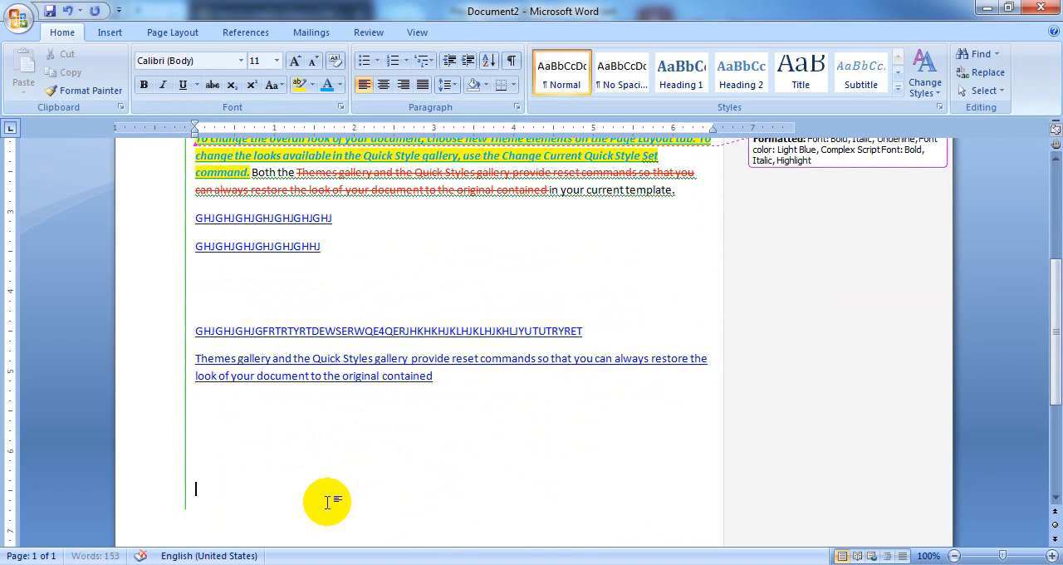
scroll(377, 488, up, 4)
scroll(493, 411, down, 8)
click(233, 490)
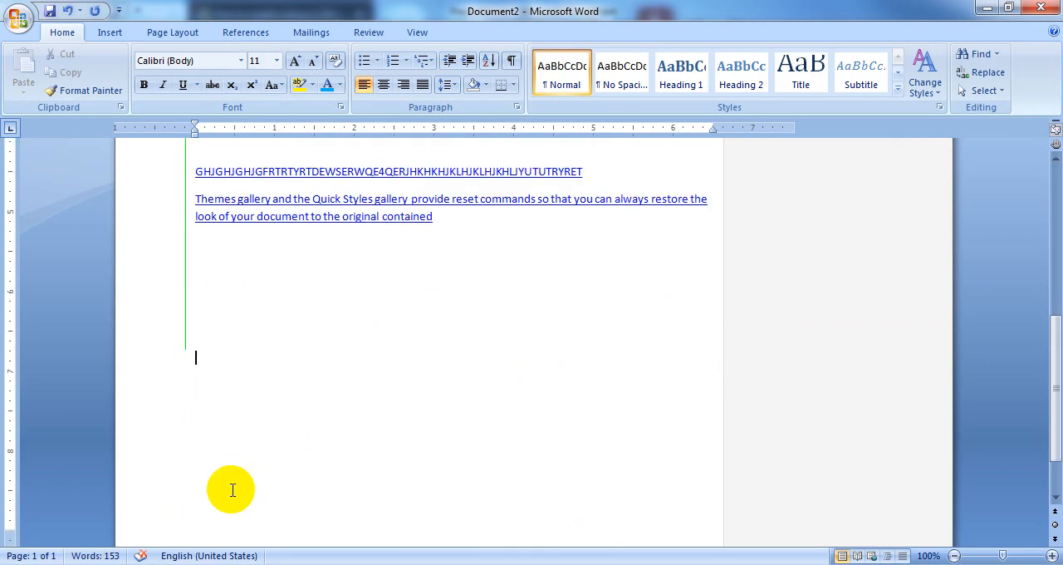
double_click(233, 489)
double_click(232, 502)
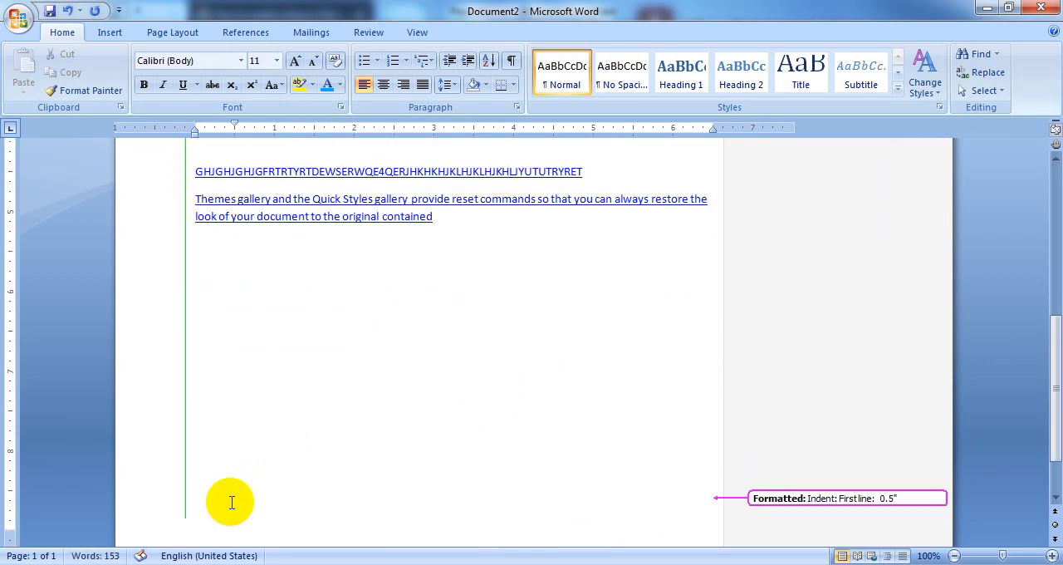
double_click(231, 502)
Move the second paragraph's passage from "on the Home tab." to "you specify" into the blank lines below the moved Themes gallery text
scroll(318, 441, down, 2)
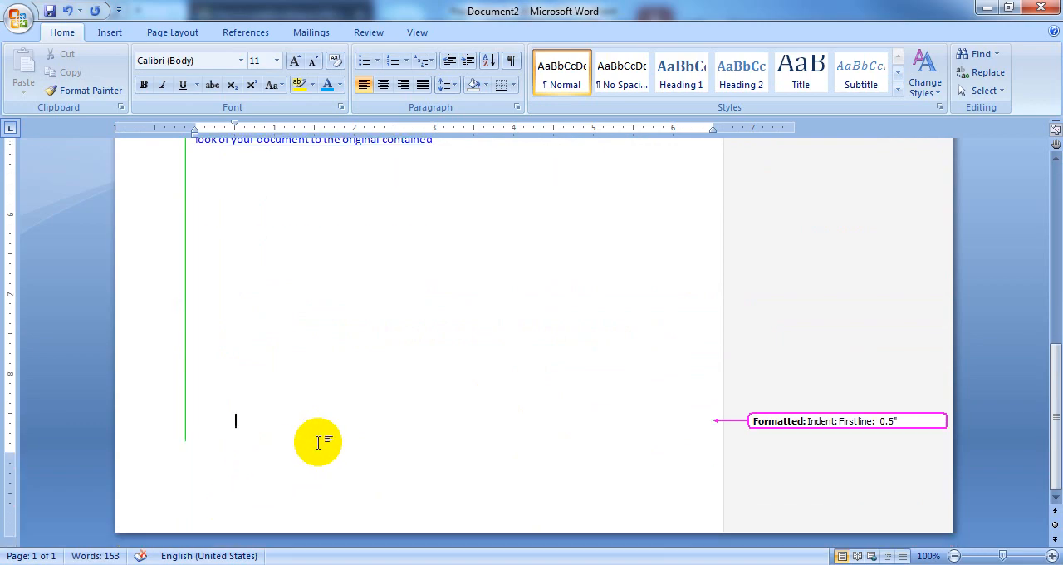
scroll(319, 441, up, 10)
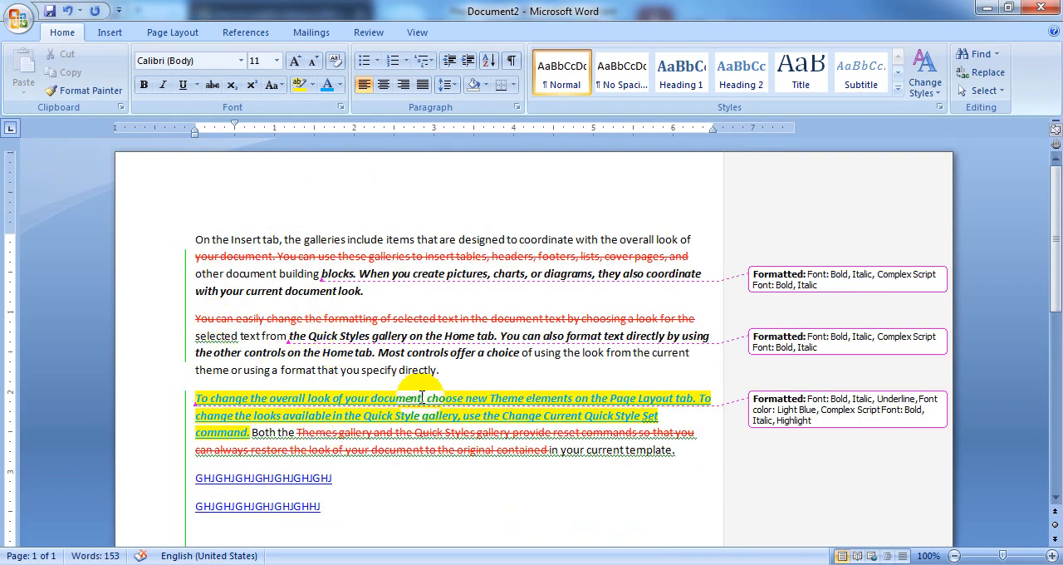
scroll(424, 394, down, 1)
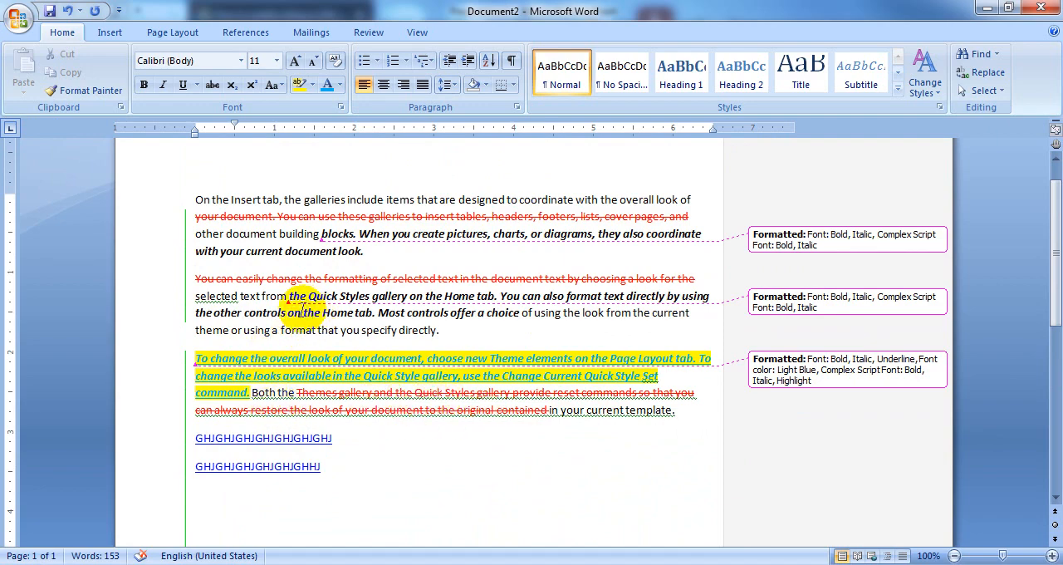
drag(289, 314, 322, 512)
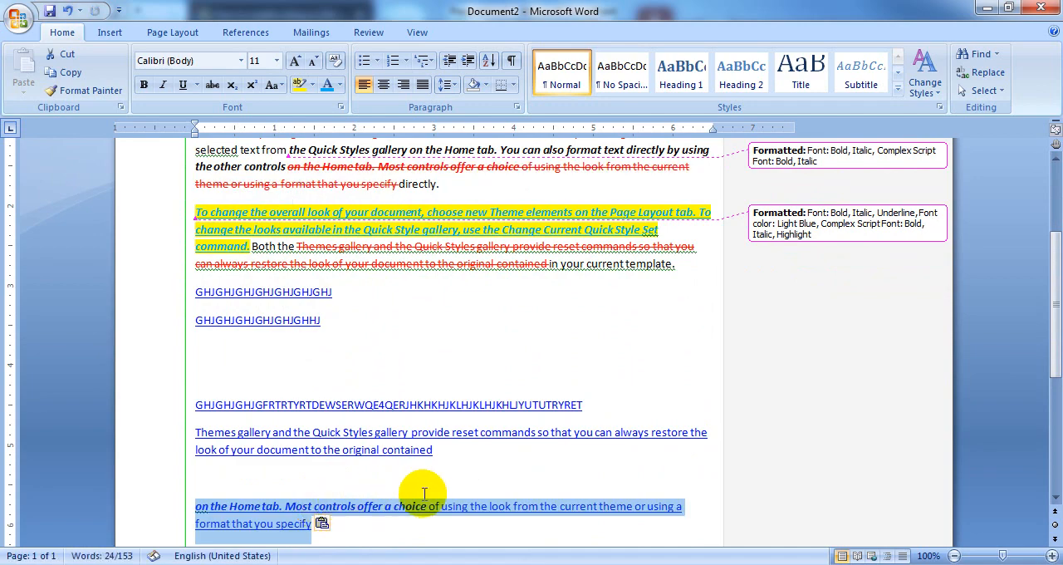
click(413, 523)
scroll(565, 474, down, 4)
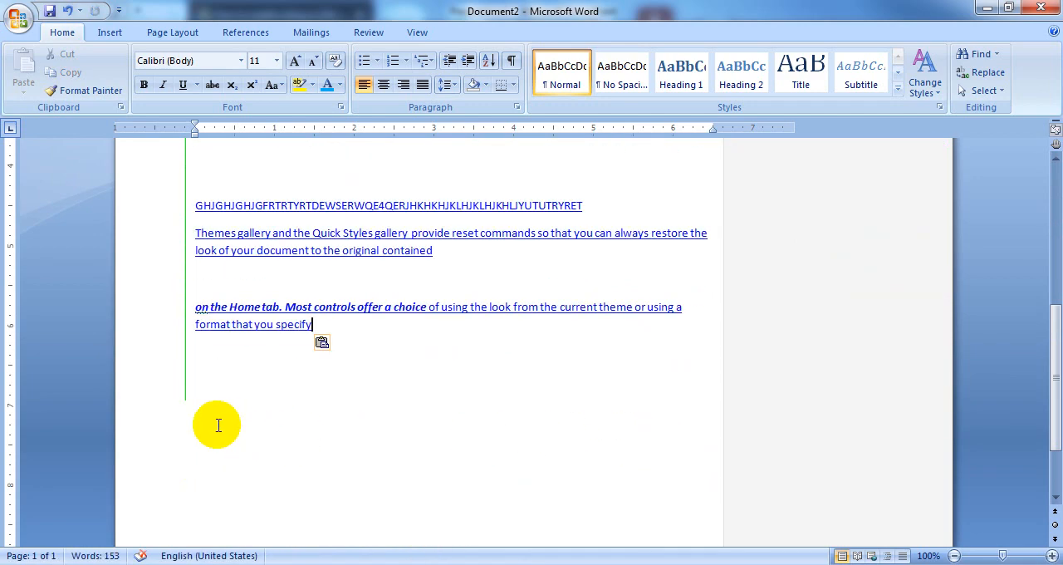
Move "current template." from the end of the third paragraph to the blank area at the end of the document
scroll(382, 208, up, 3)
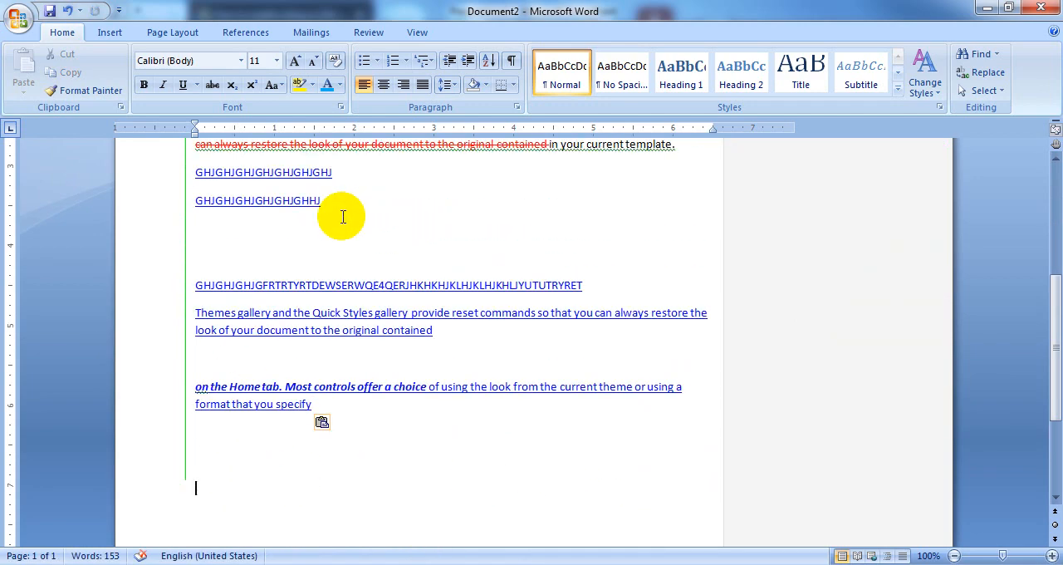
scroll(427, 268, up, 2)
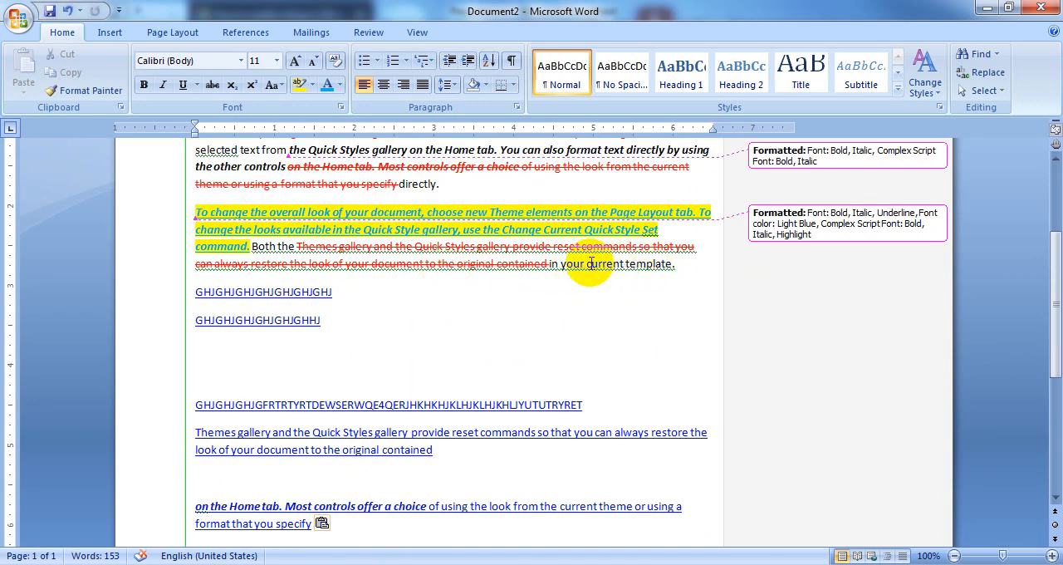
drag(587, 264, 679, 270)
drag(612, 266, 231, 461)
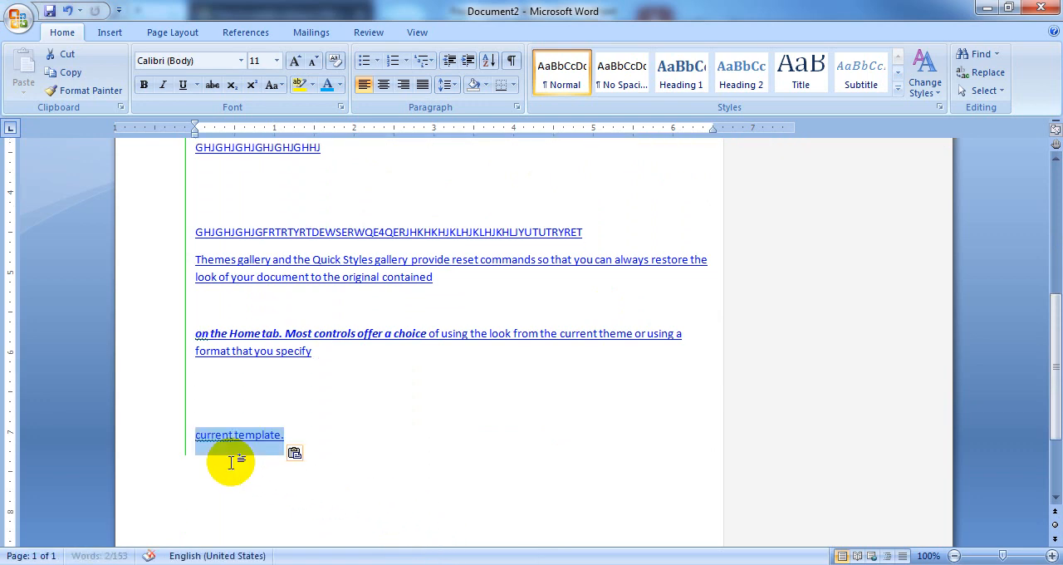
click(213, 491)
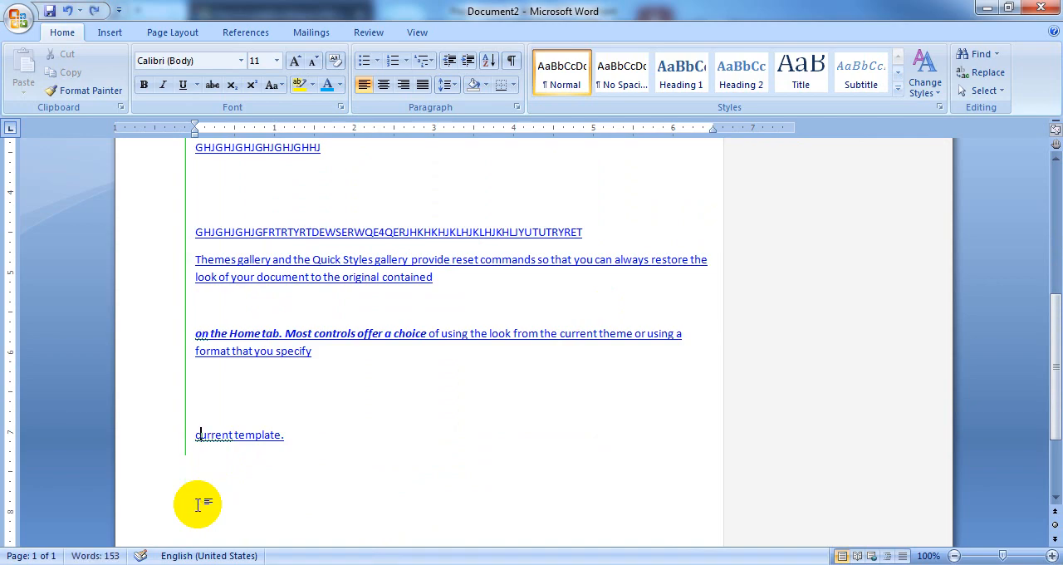
Add comments of random capital letters to "the" and "pictures" in the first paragraph and "Styles" in the second
scroll(380, 468, up, 8)
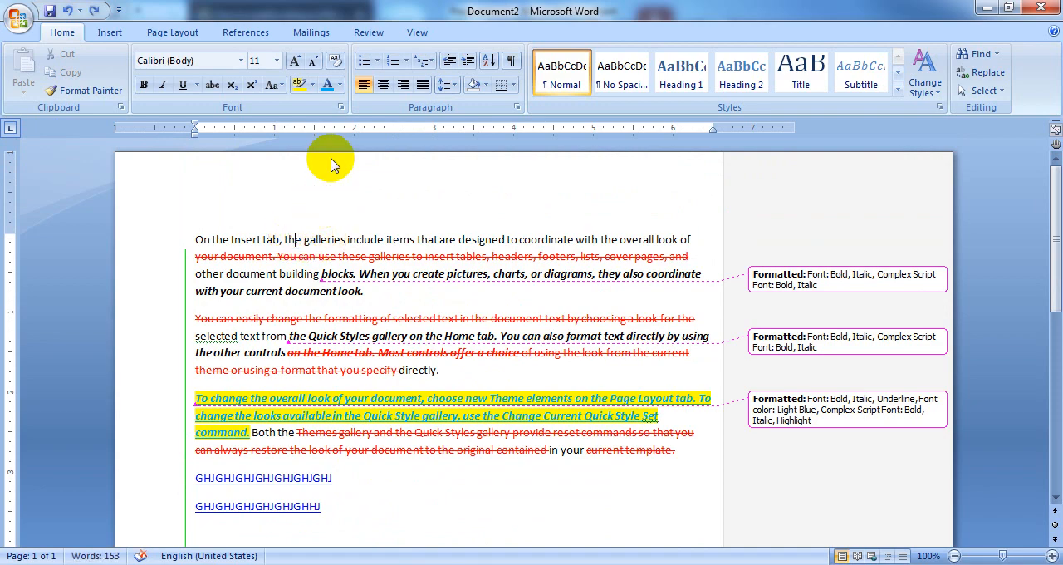
click(367, 33)
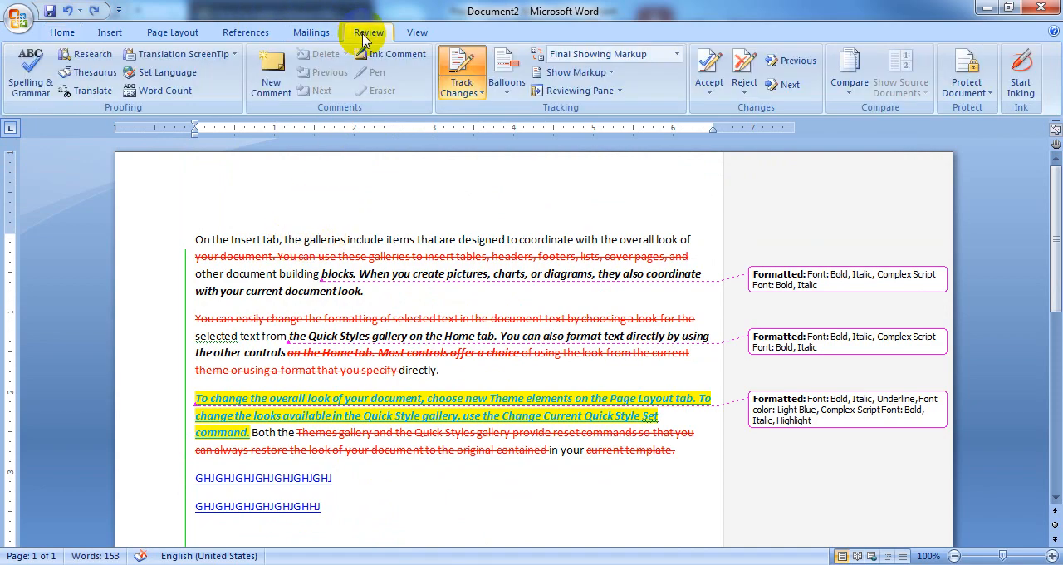
click(271, 76)
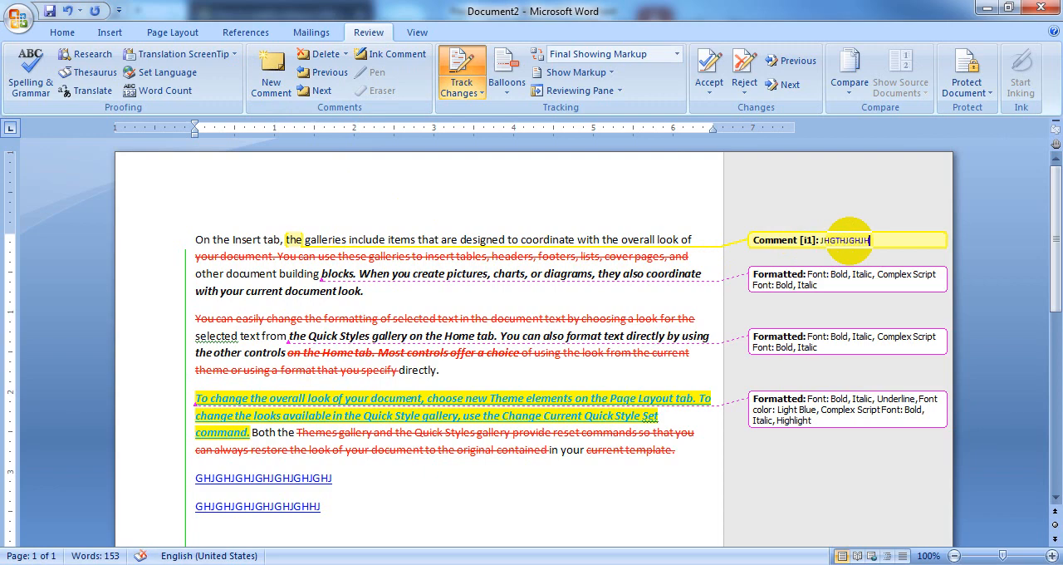
click(470, 274)
click(270, 77)
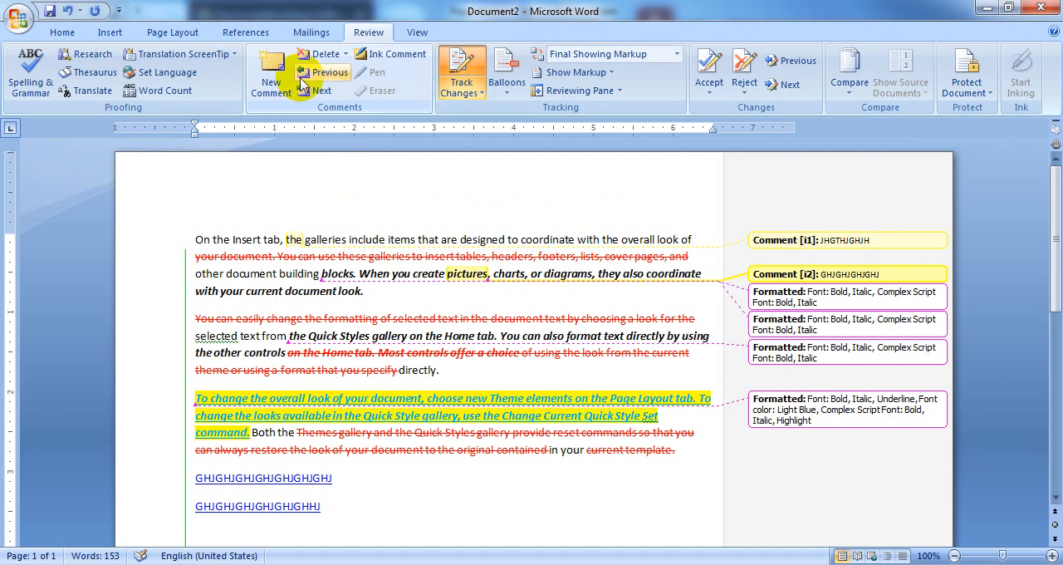
click(362, 334)
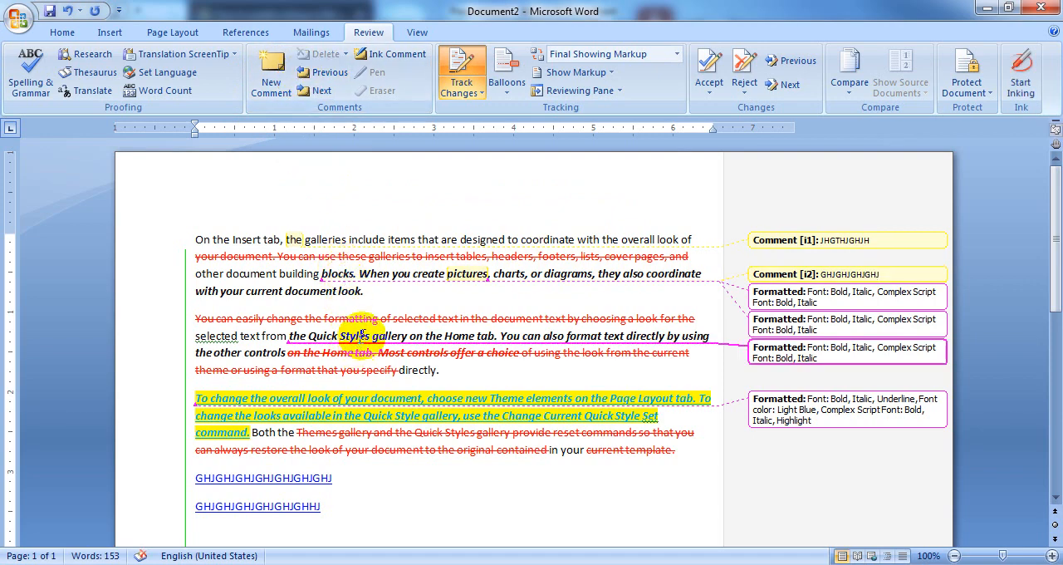
click(271, 75)
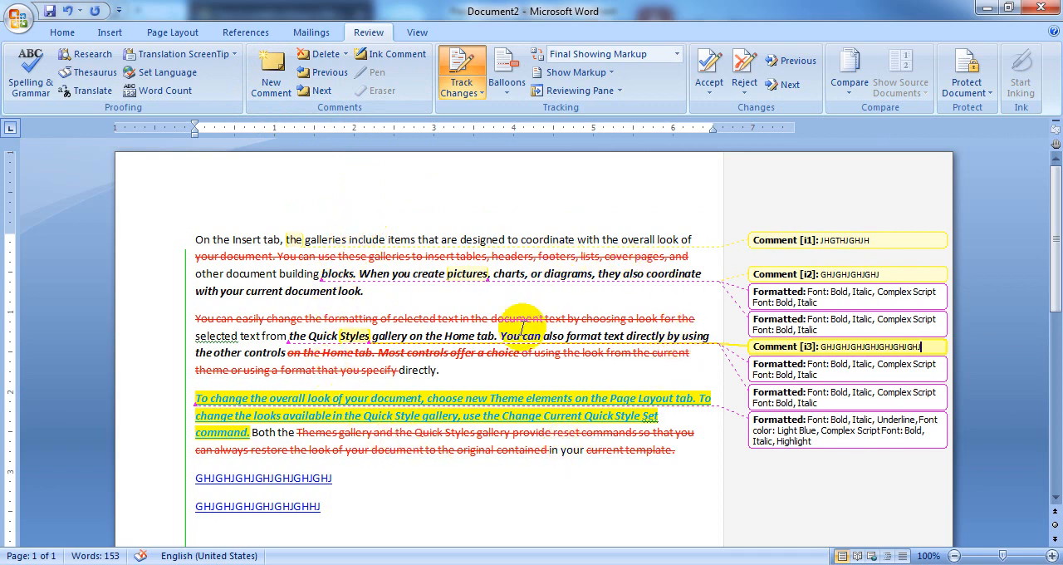
Change the Track Changes user name to HARTRON
mouse_move(421, 416)
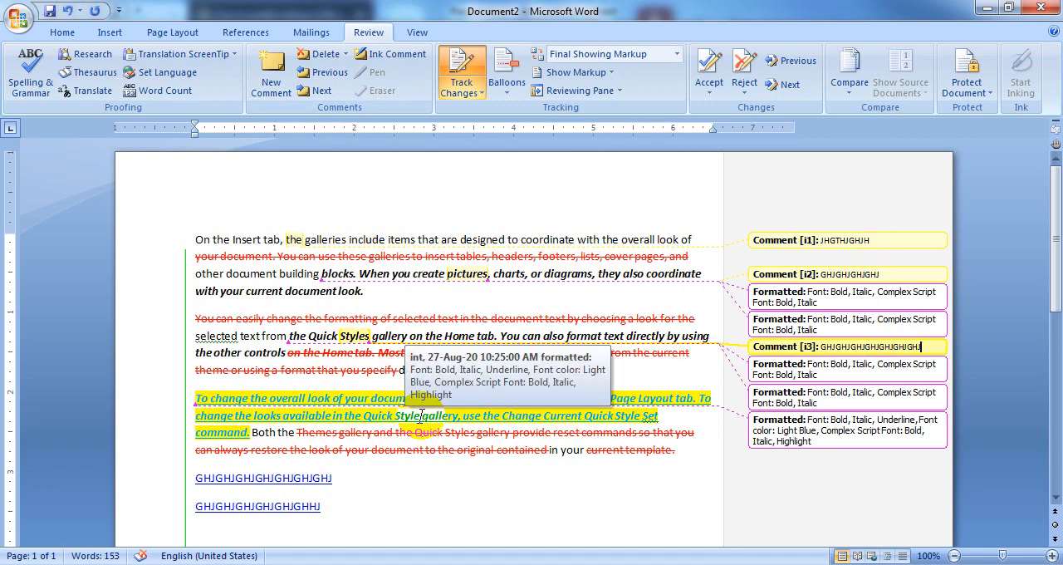
click(462, 89)
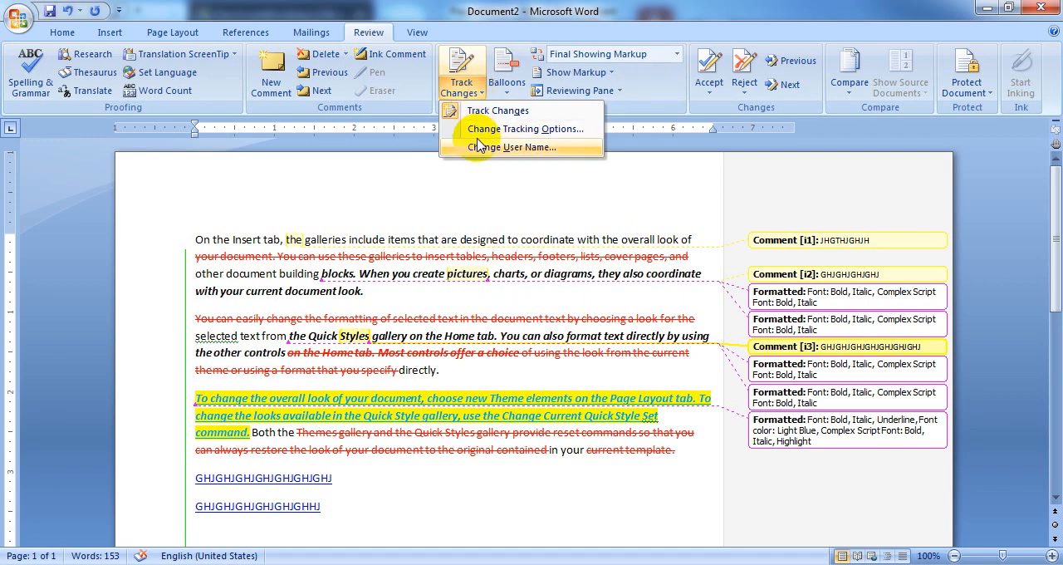
click(527, 150)
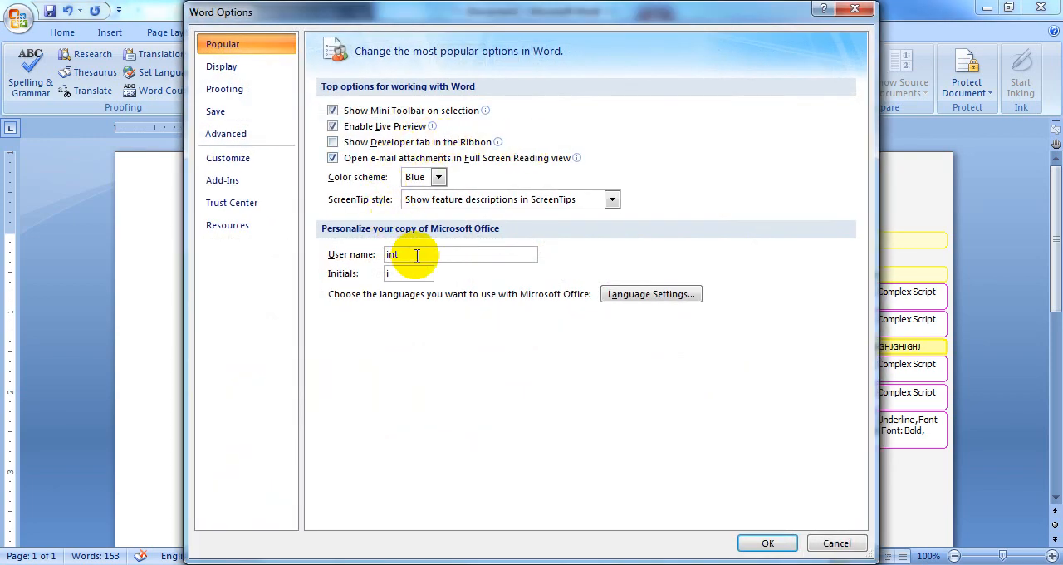
drag(417, 255, 327, 266)
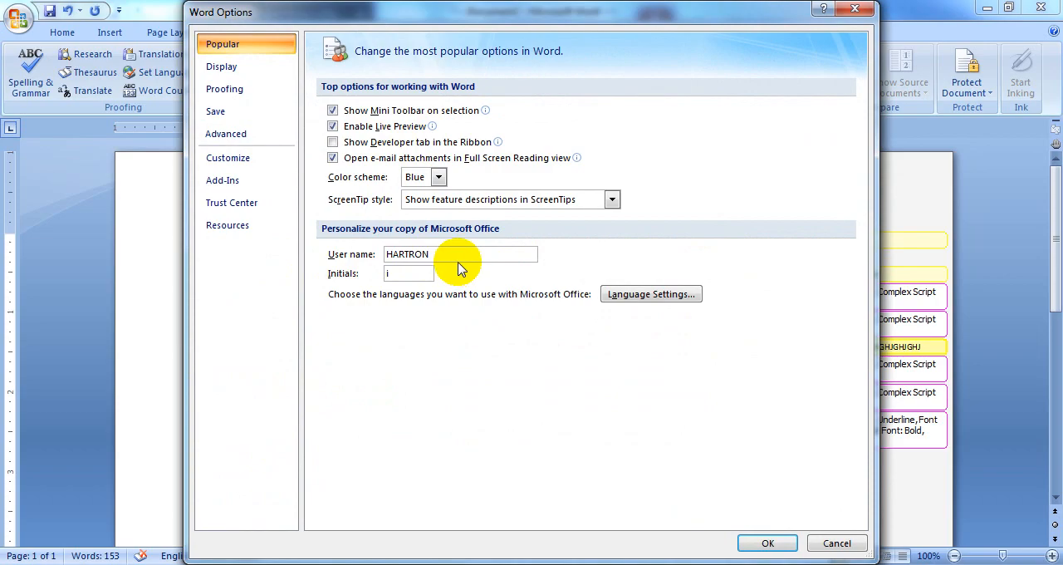
click(768, 542)
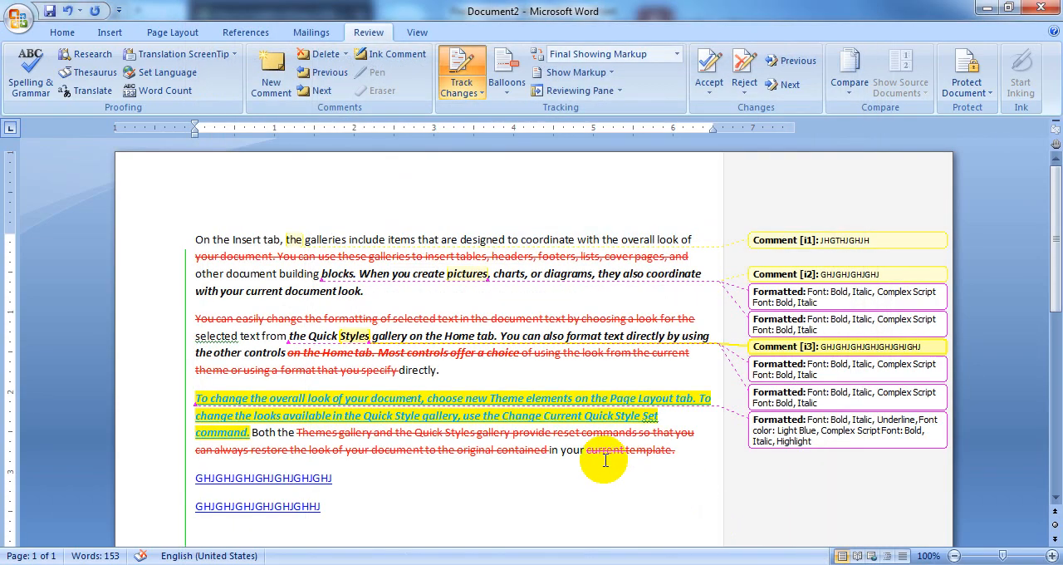
Show the revisions in balloons and review the deletion, formatting and comment balloons
scroll(606, 460, down, 4)
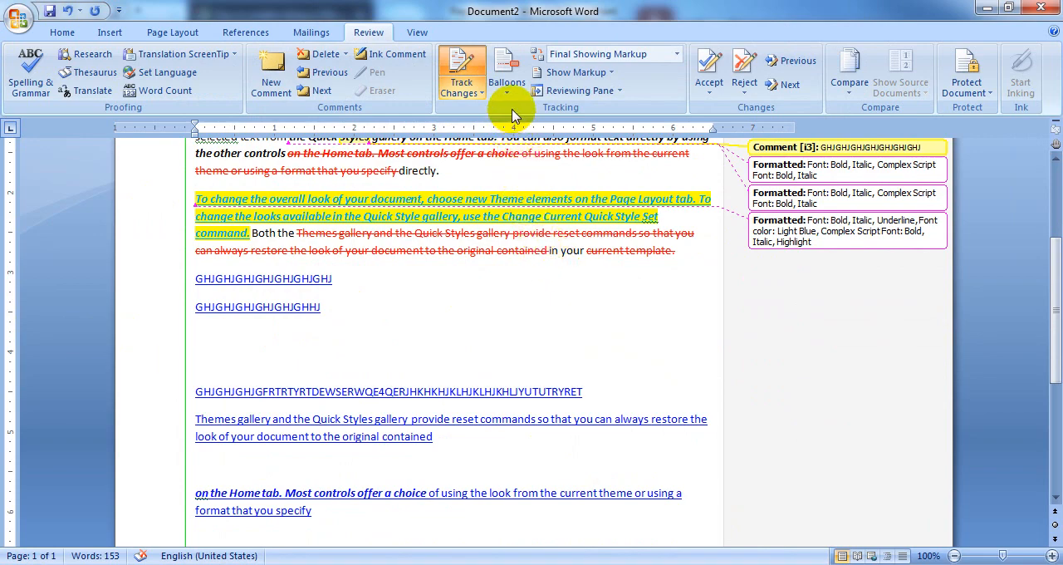
scroll(783, 254, up, 3)
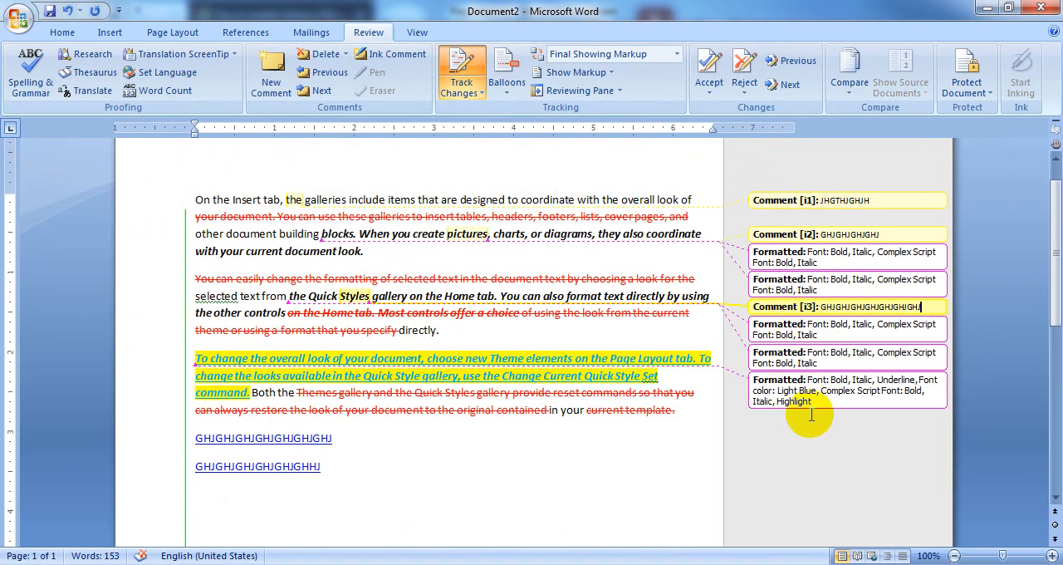
click(505, 93)
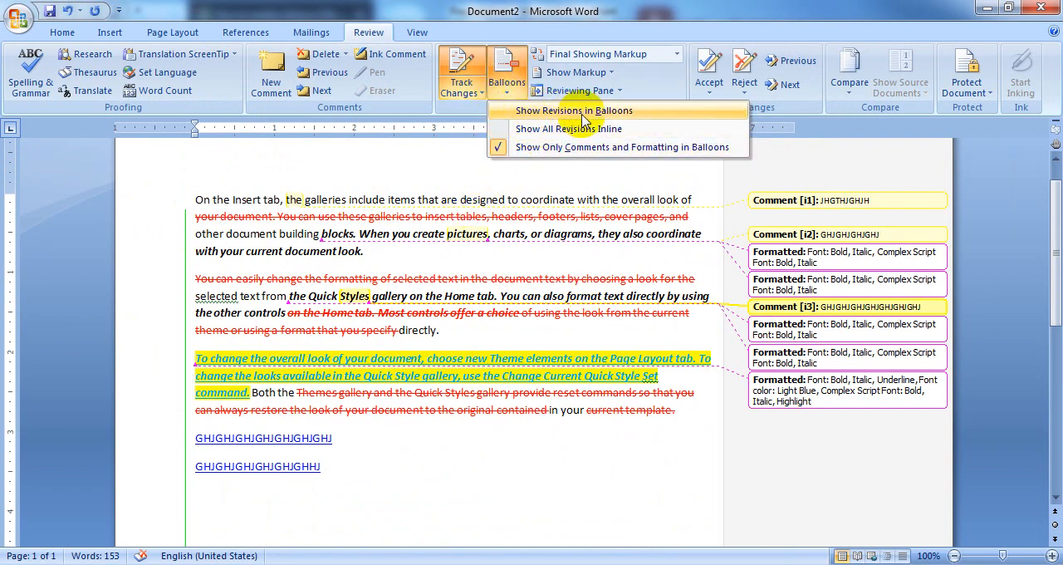
click(627, 119)
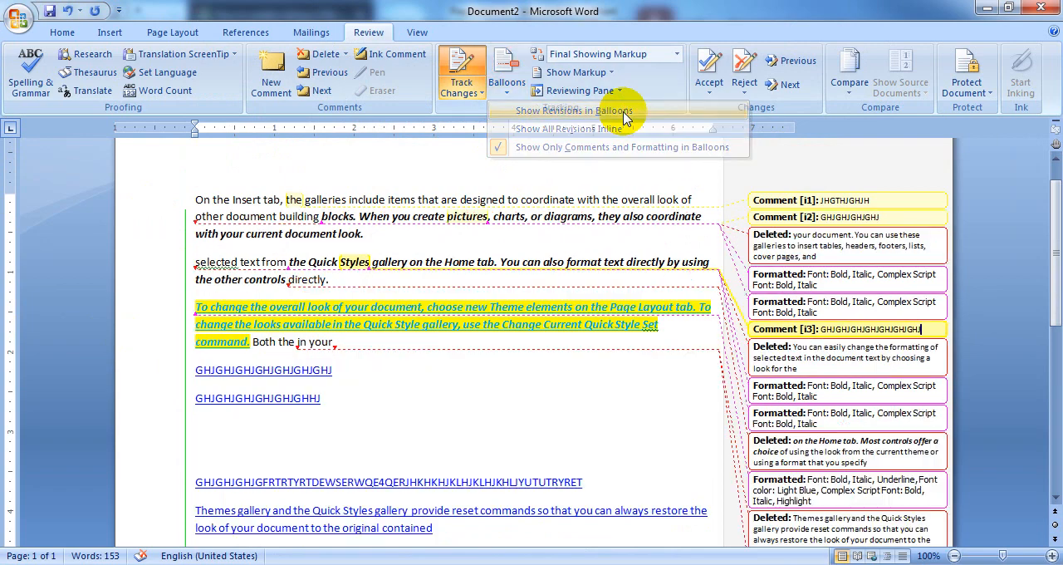
scroll(736, 268, down, 3)
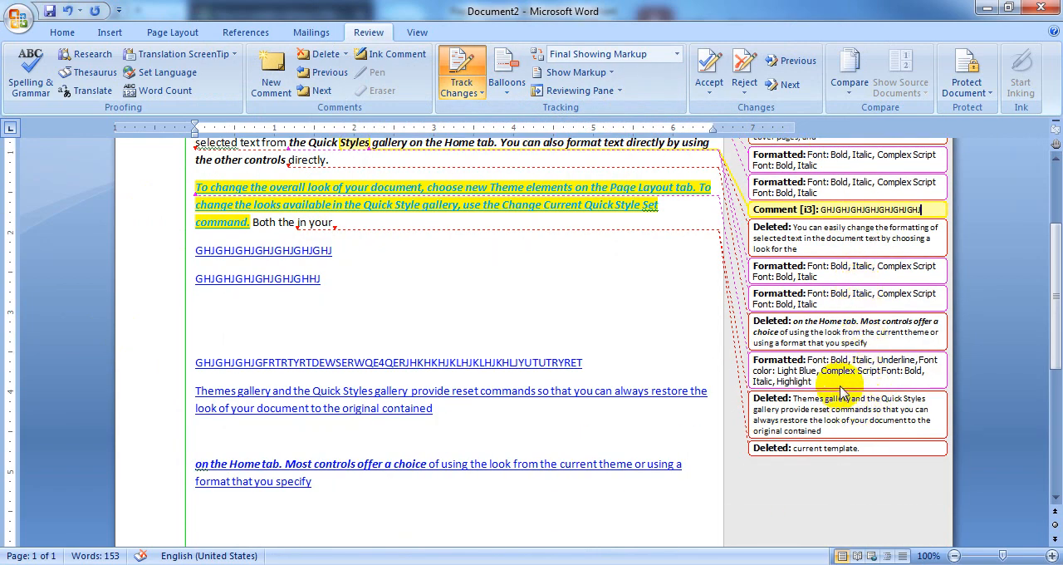
scroll(856, 386, up, 2)
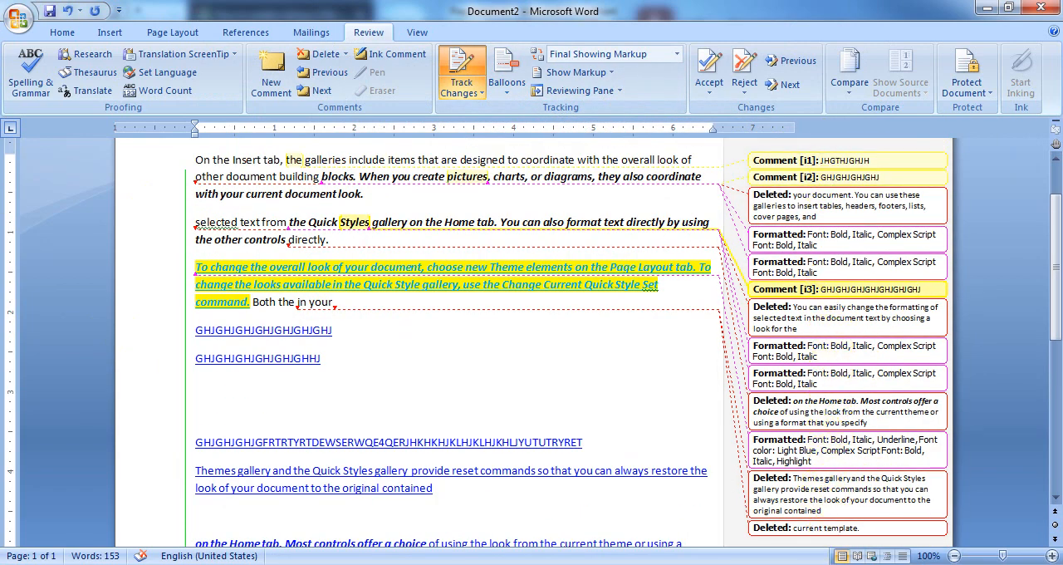
scroll(856, 297, down, 2)
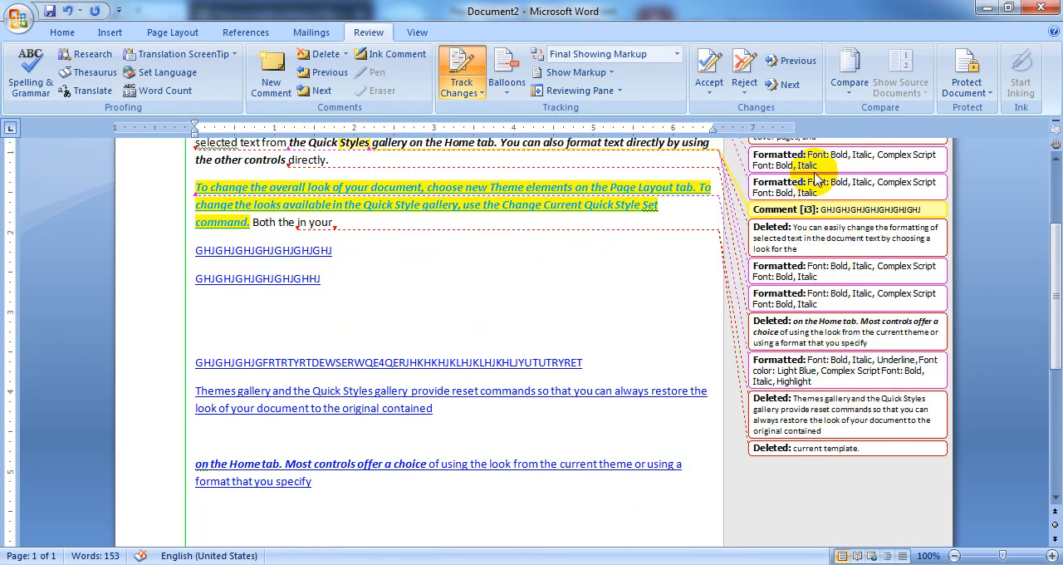
scroll(747, 249, up, 1)
Show all revisions inline, and return to showing only comments and formatting in balloons
click(506, 88)
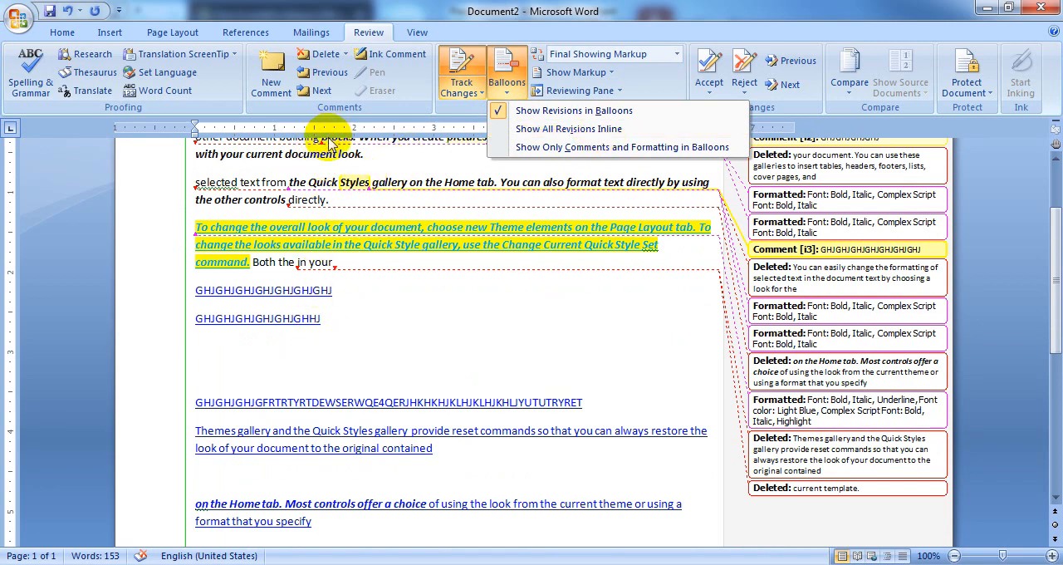
click(593, 131)
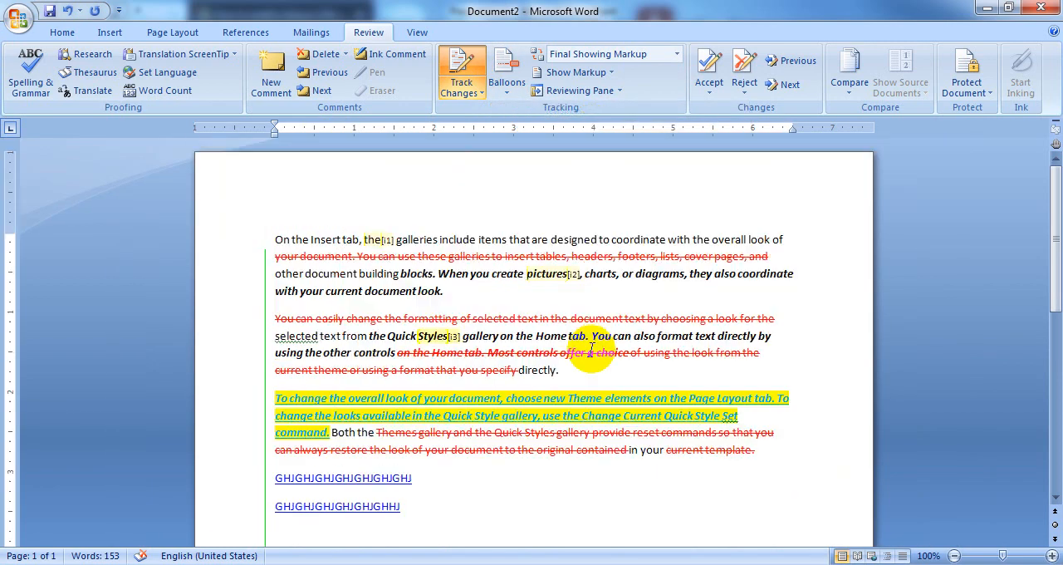
scroll(589, 347, down, 8)
scroll(585, 349, up, 8)
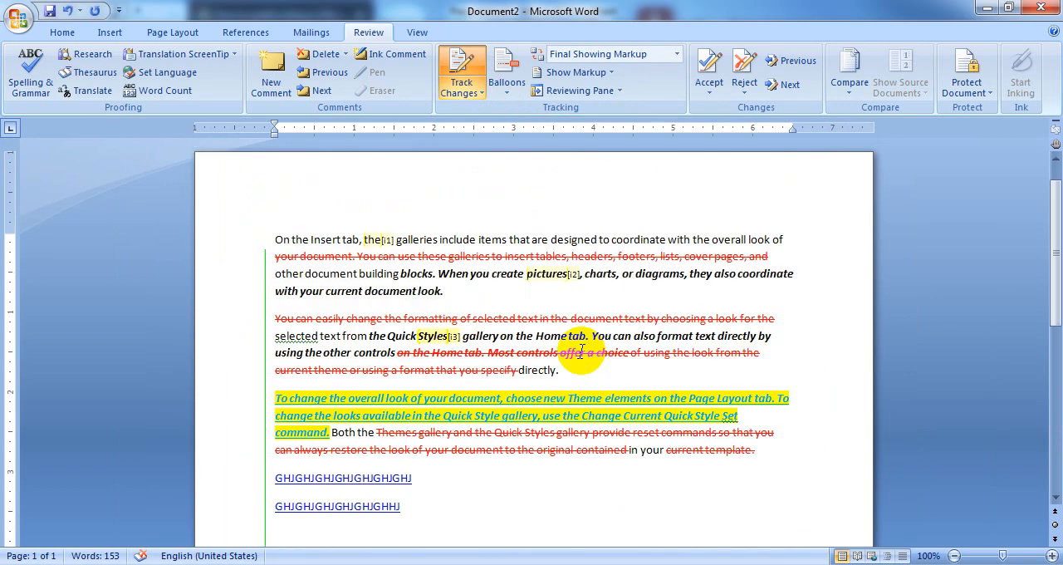
click(512, 98)
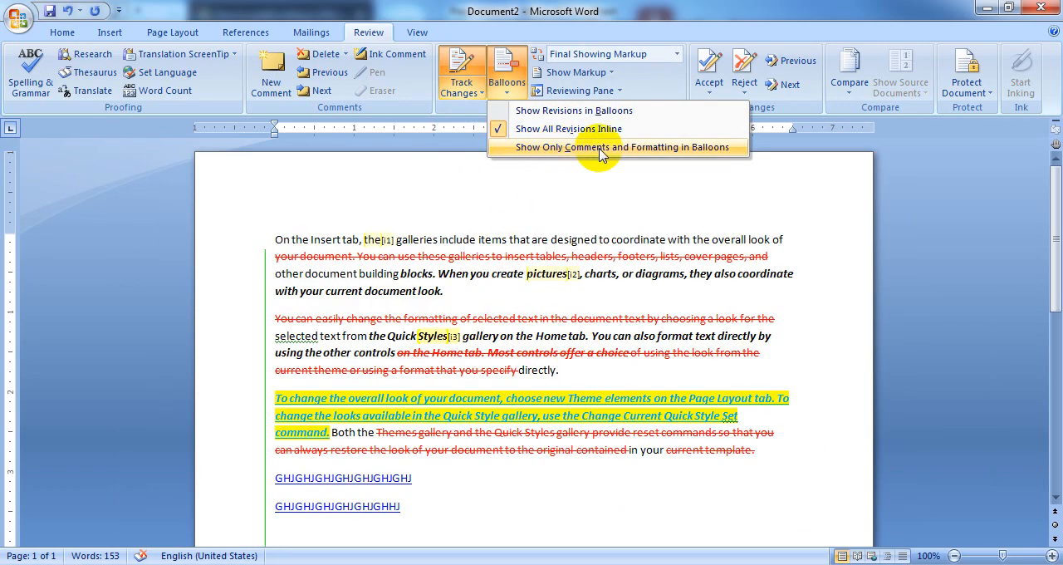
click(694, 148)
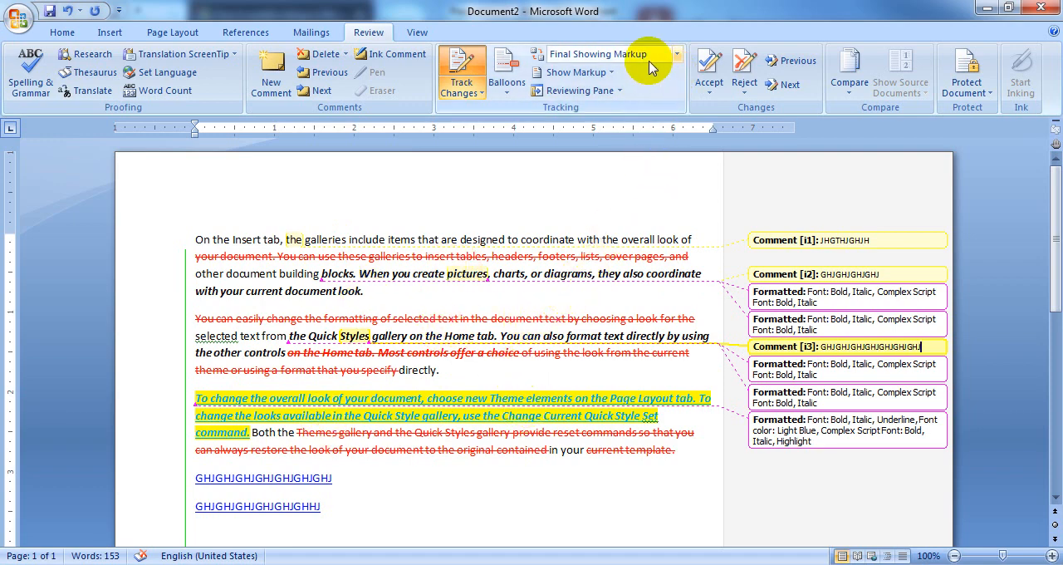
Display the document in Final view and look through the text without markup
click(679, 57)
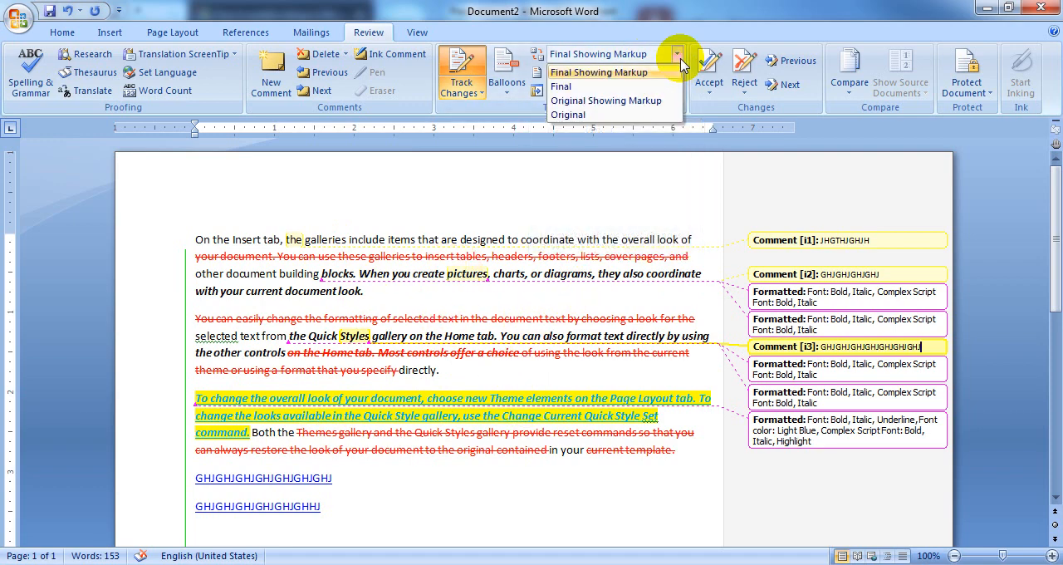
click(573, 88)
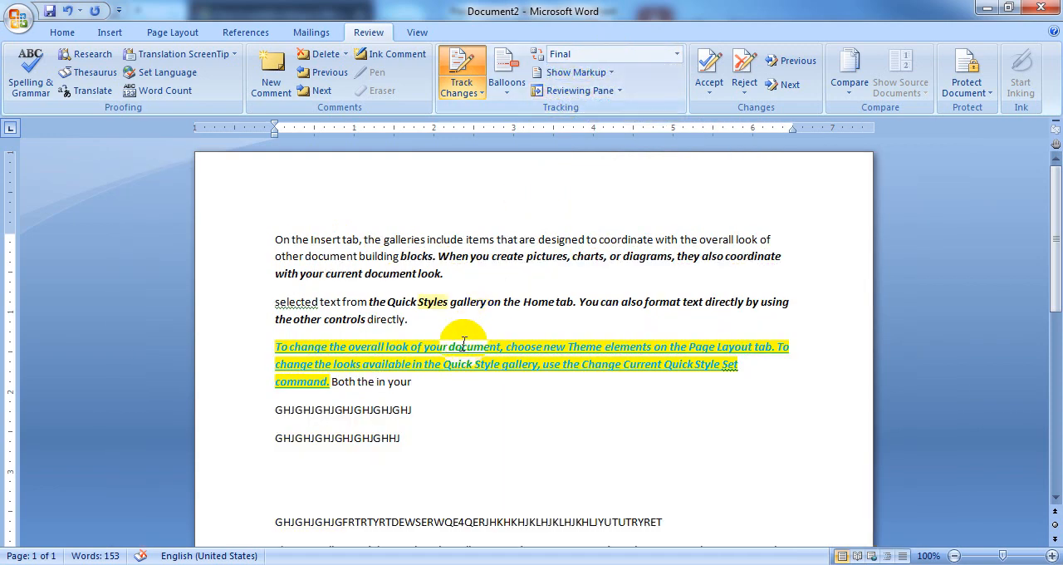
scroll(540, 361, down, 13)
scroll(548, 357, up, 12)
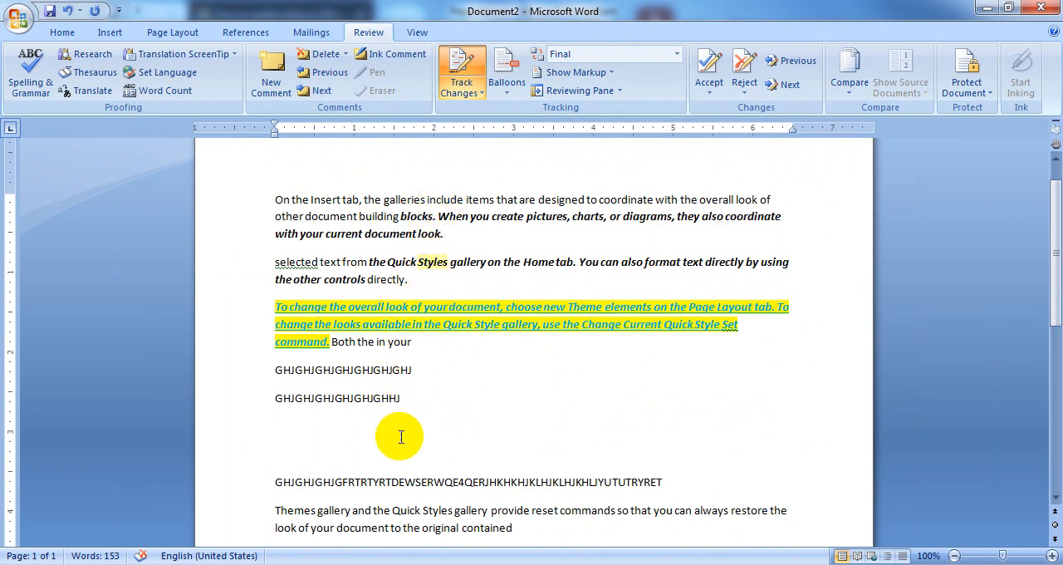
scroll(681, 323, down, 3)
click(342, 308)
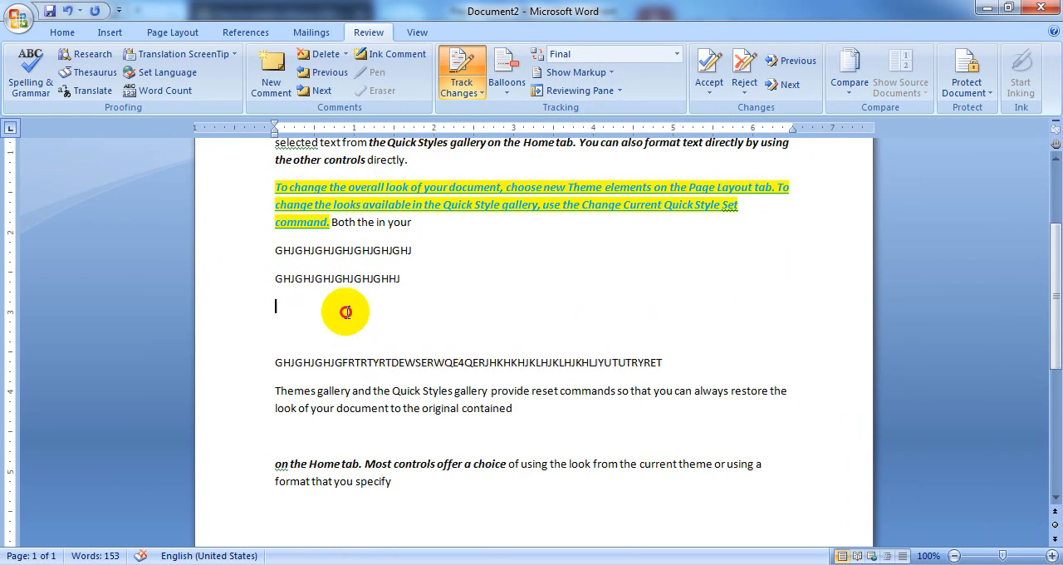
Display the document as Original Showing Markup and look through the marked-up text
click(633, 55)
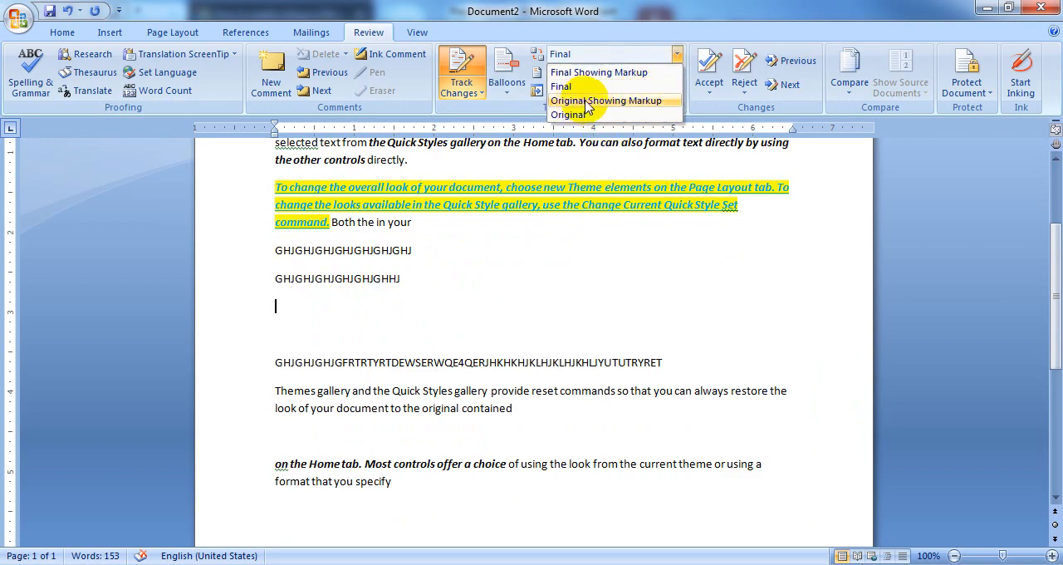
click(638, 100)
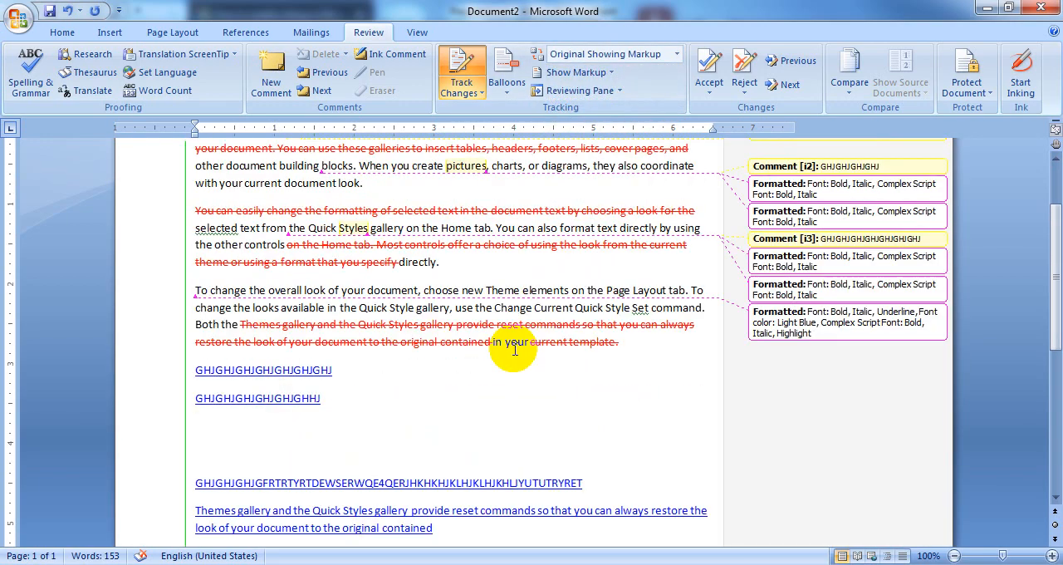
scroll(514, 349, up, 1)
scroll(509, 239, up, 2)
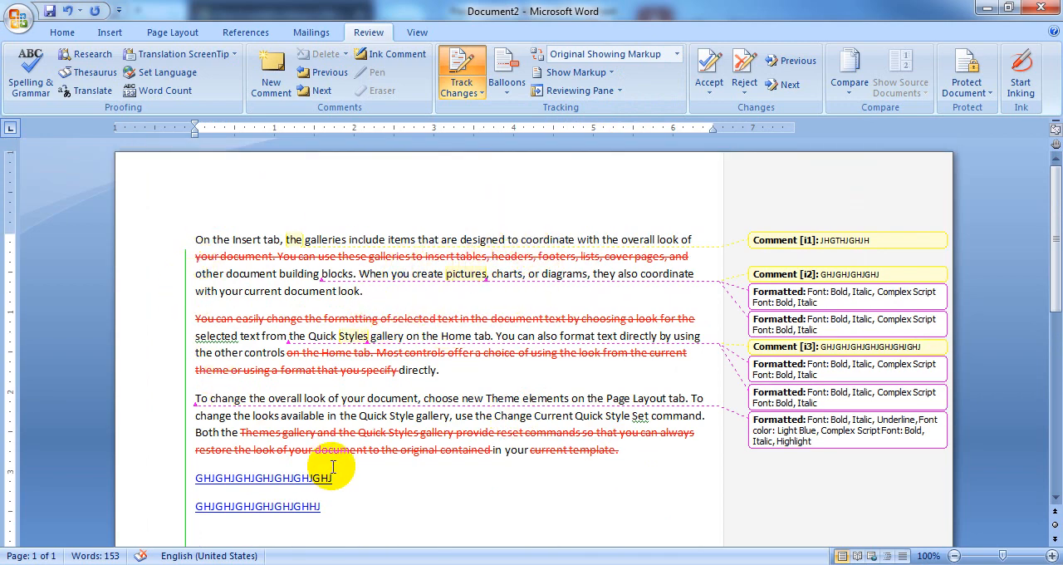
View the document as Original, and return the display for review to Final Showing Markup
click(677, 54)
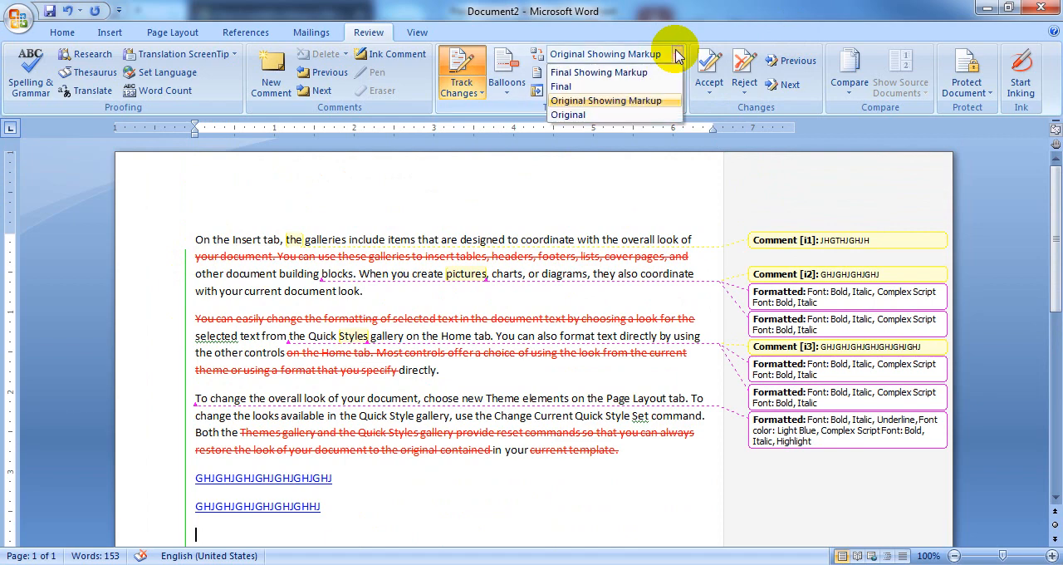
click(586, 115)
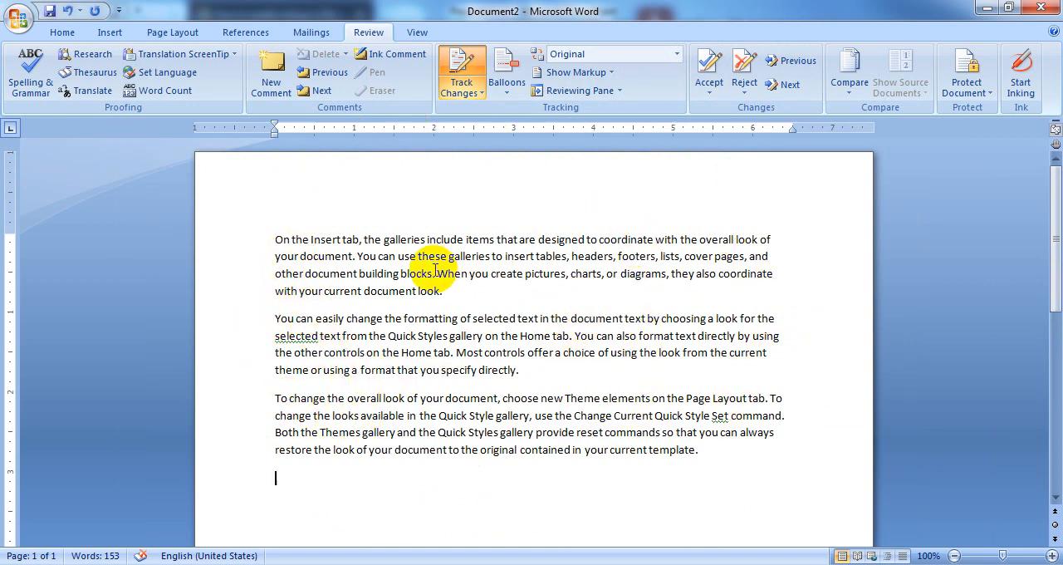
click(676, 54)
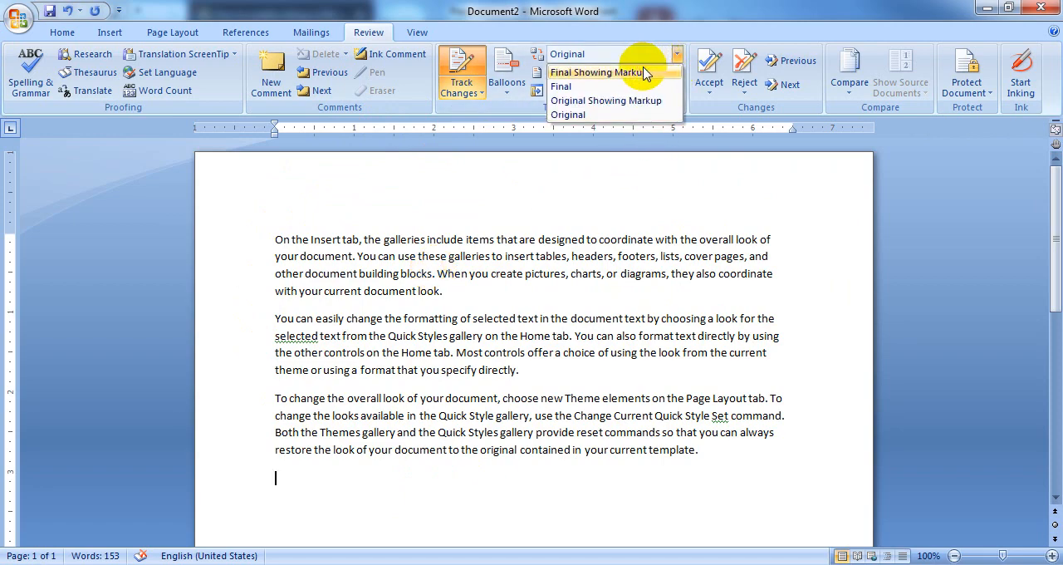
click(645, 73)
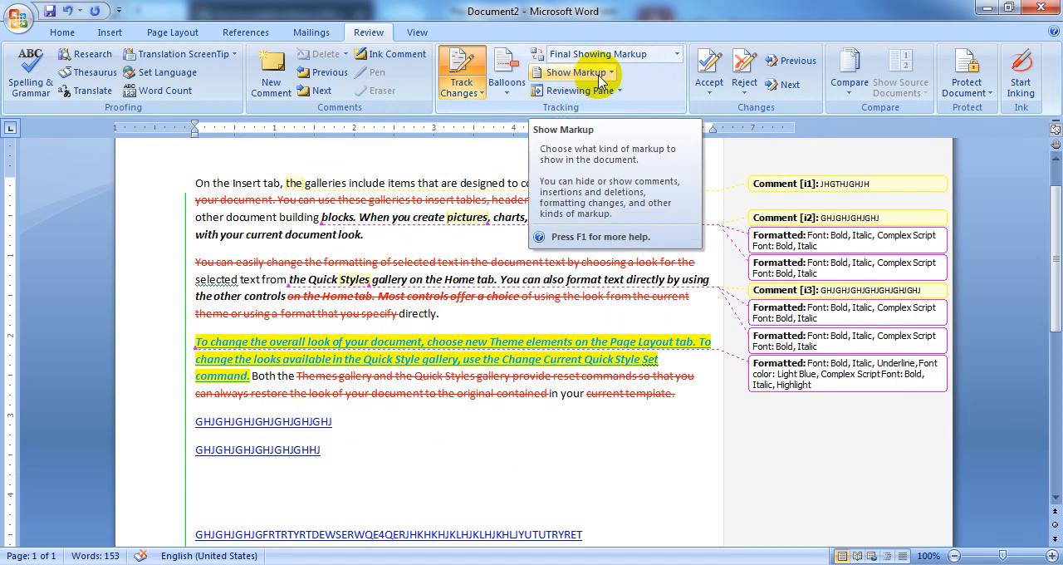
Turn off the display of ink markup and turn it back on
click(612, 74)
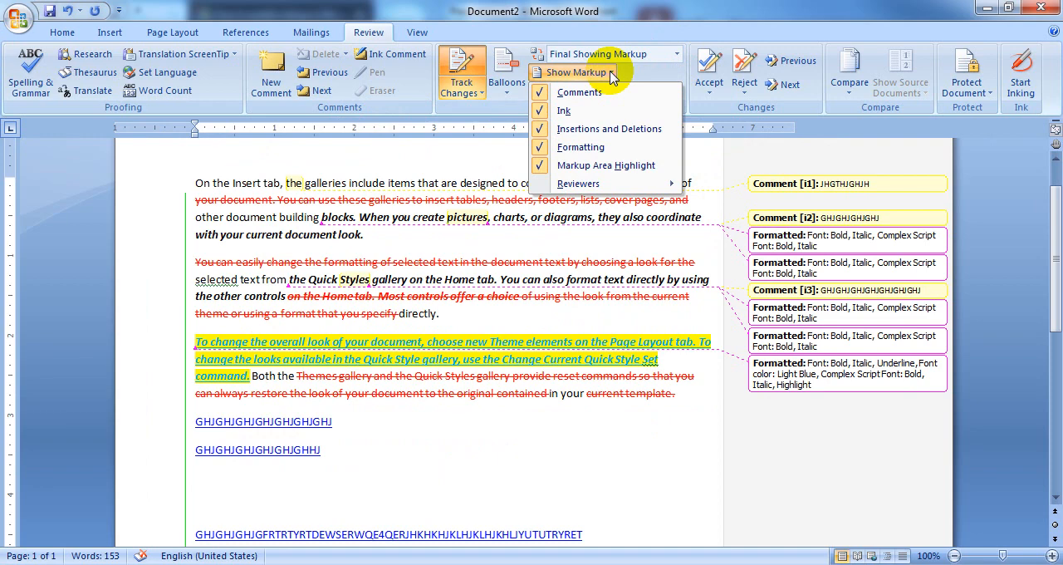
click(540, 118)
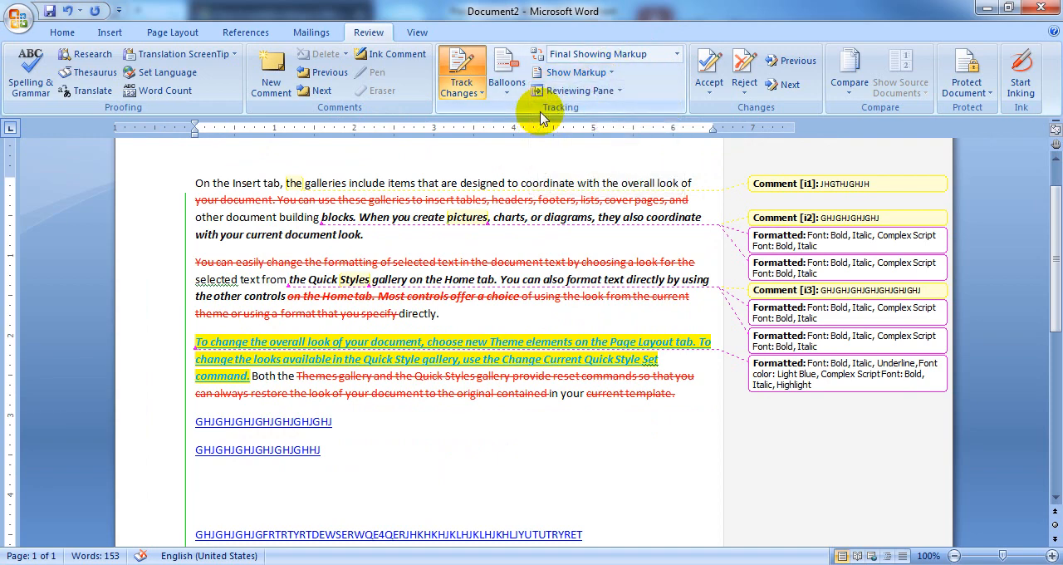
click(589, 80)
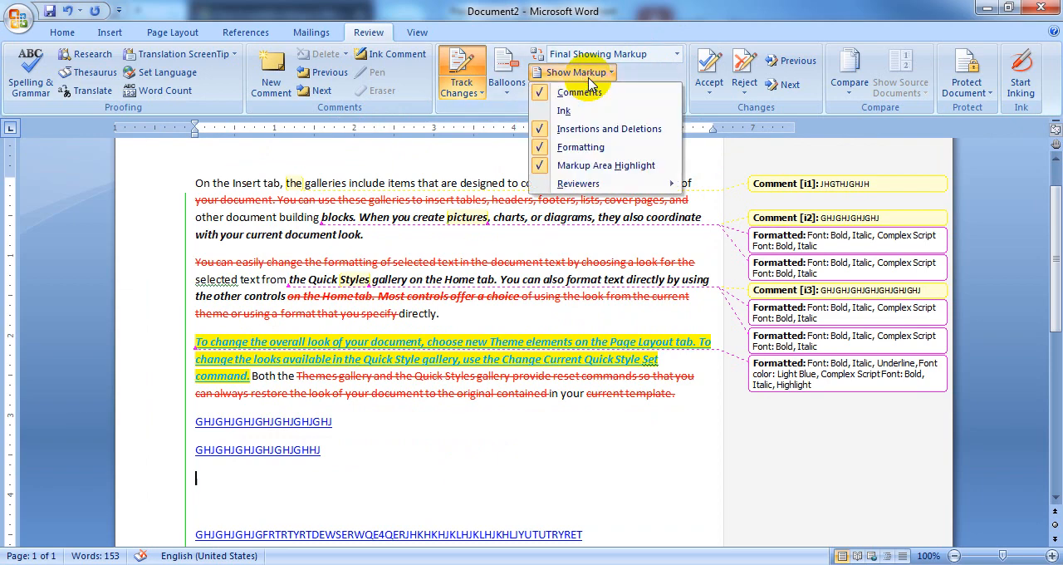
click(548, 116)
Hide the comments from the displayed markup and show them again
click(572, 73)
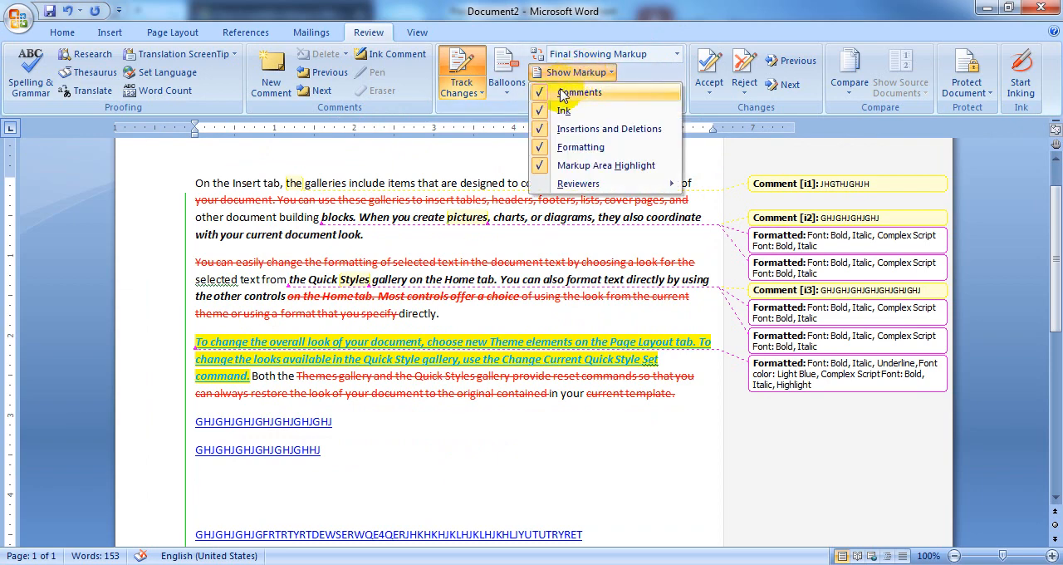
click(541, 96)
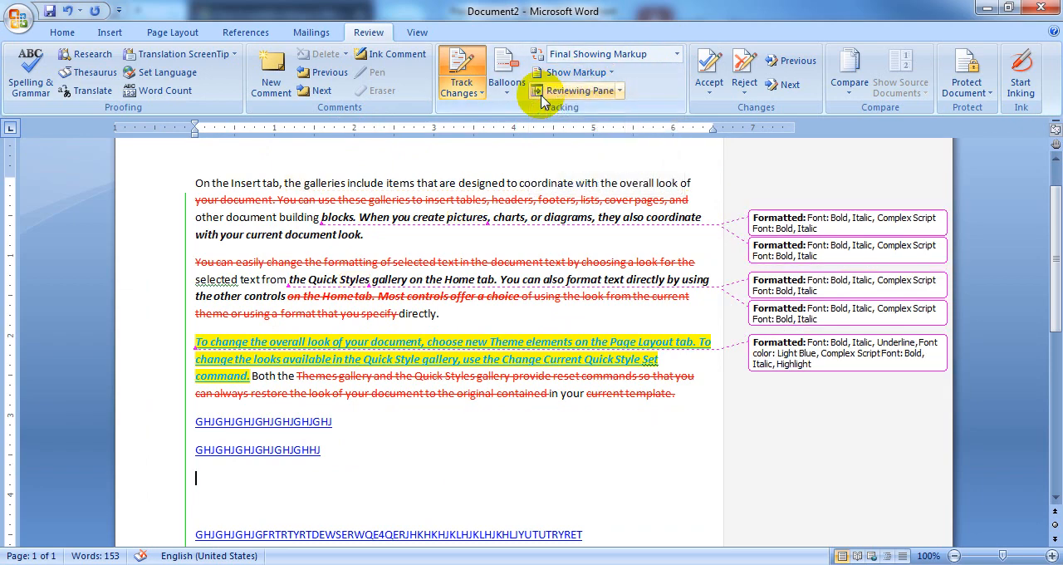
click(573, 73)
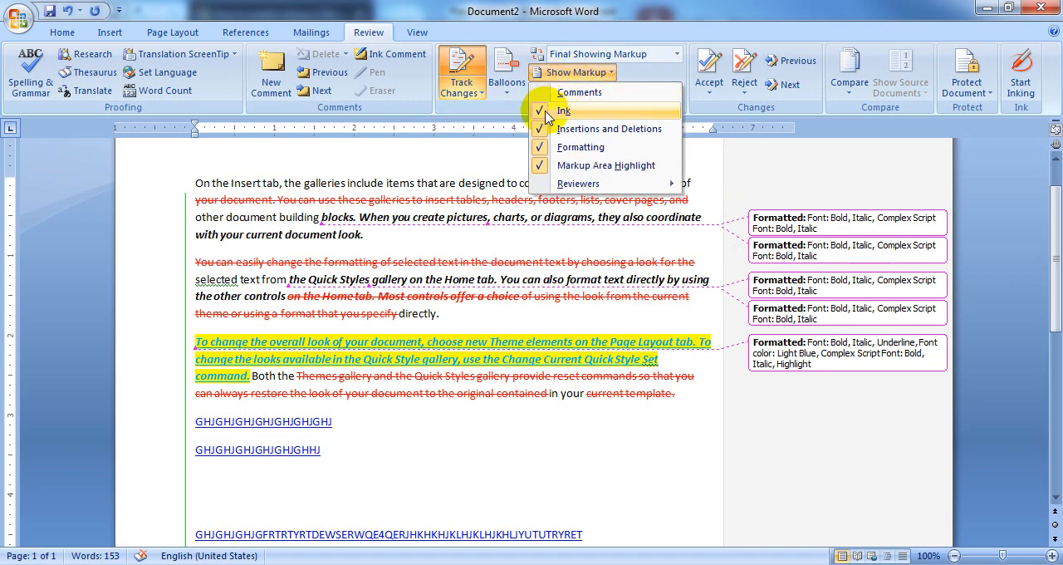
click(555, 94)
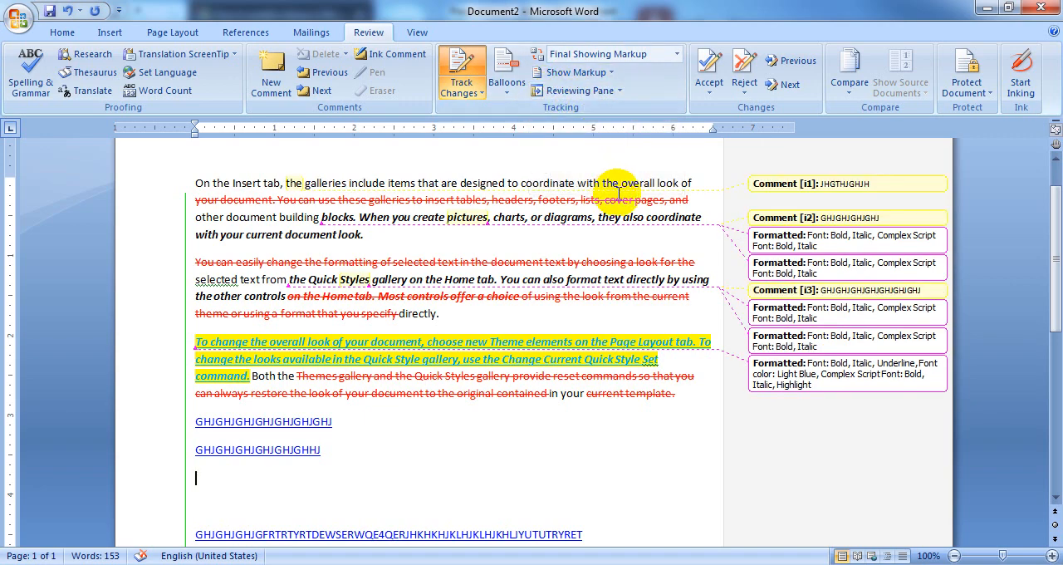
Hide the formatting changes from the displayed markup and show them again
click(611, 80)
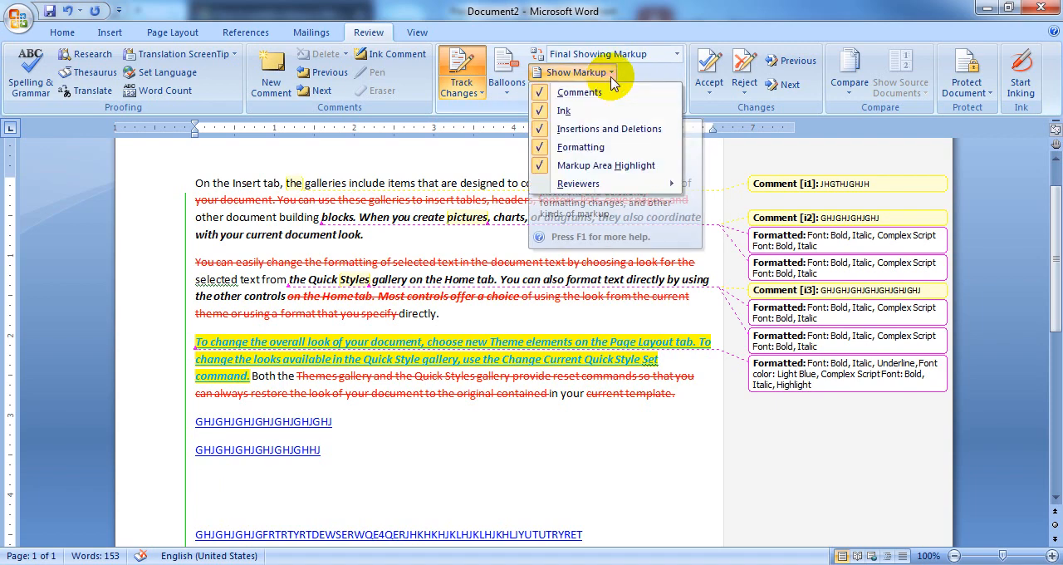
mouse_move(573, 186)
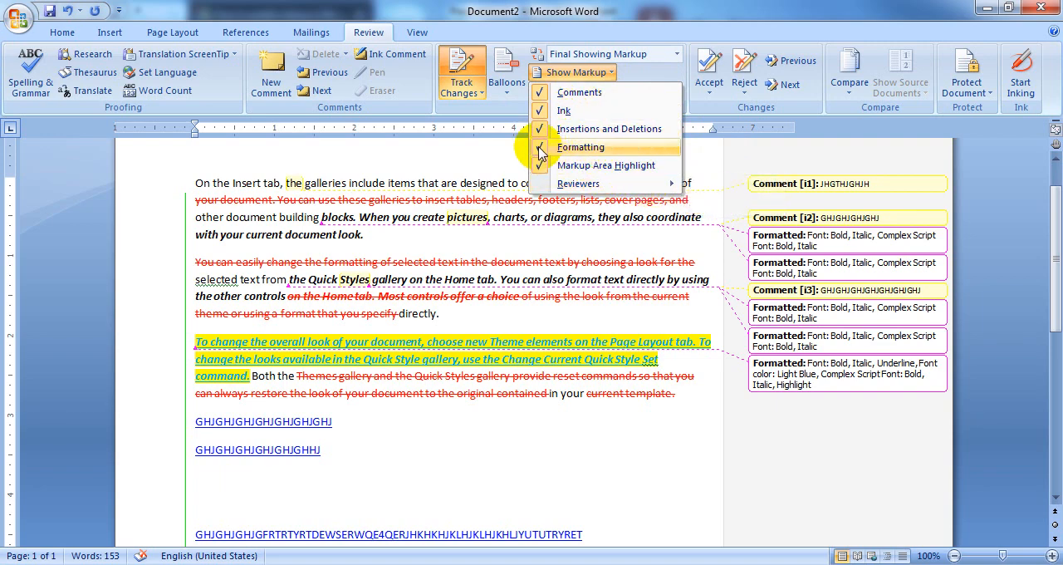
click(540, 147)
click(573, 76)
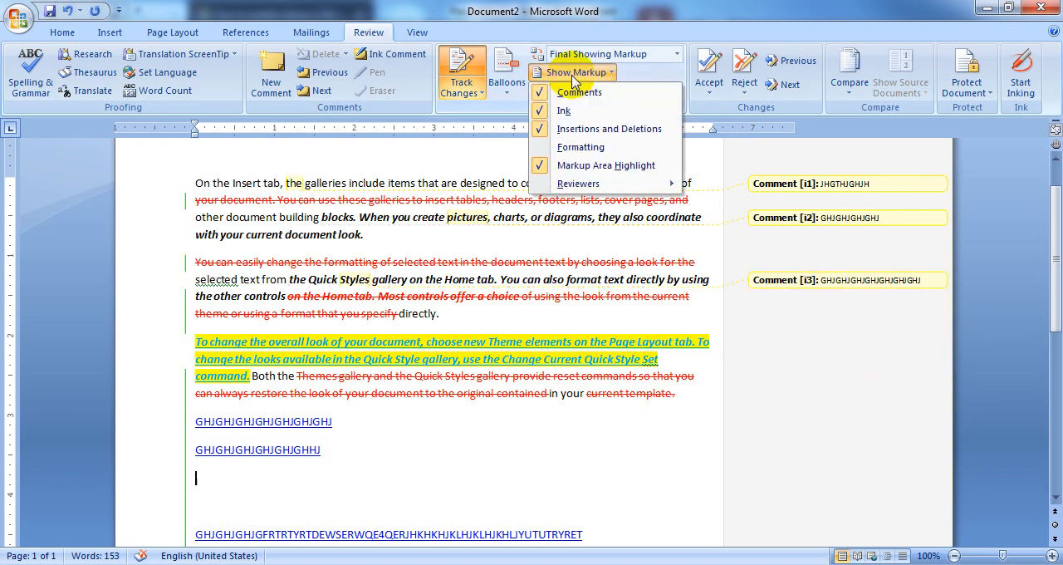
click(541, 150)
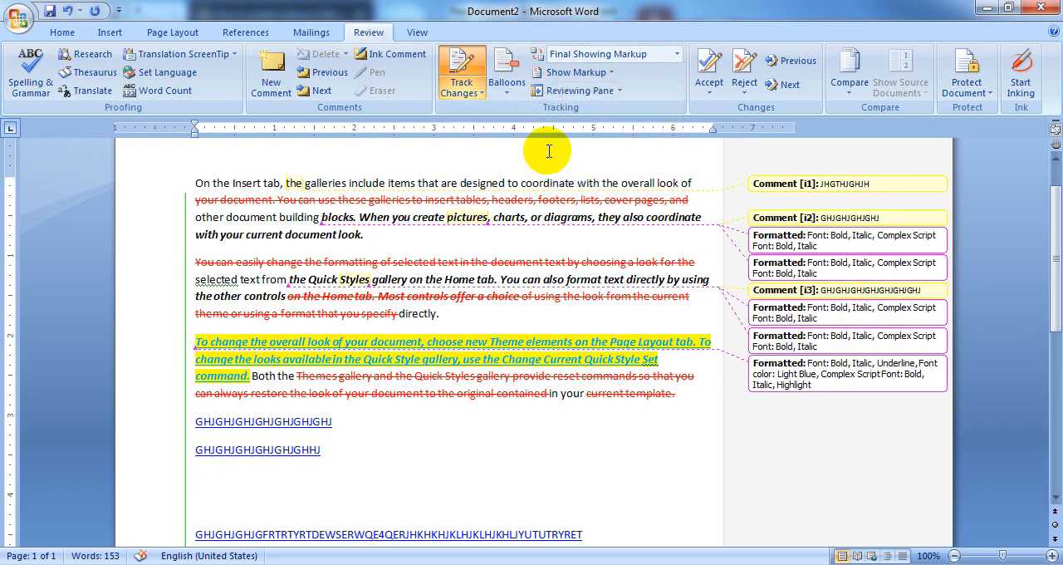
Open the vertical Reviewing Pane, look through the listed revisions and comments, and close the pane
mouse_move(626, 382)
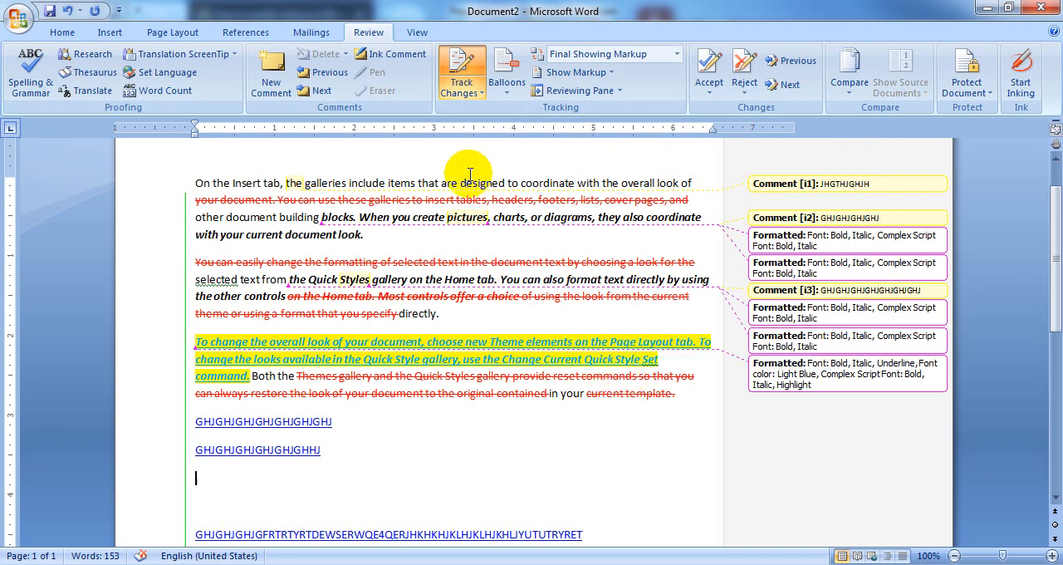
click(619, 97)
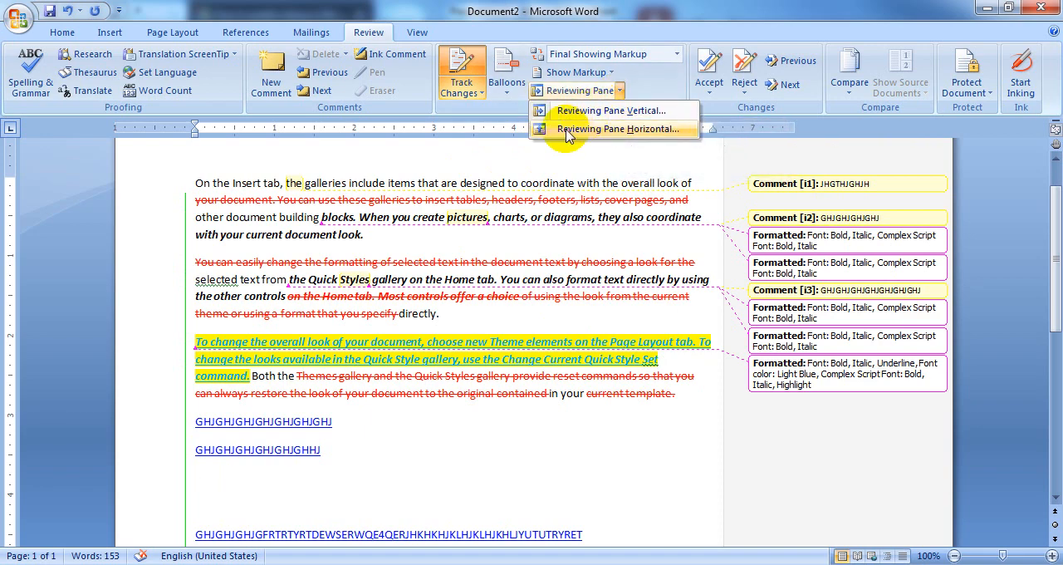
click(625, 116)
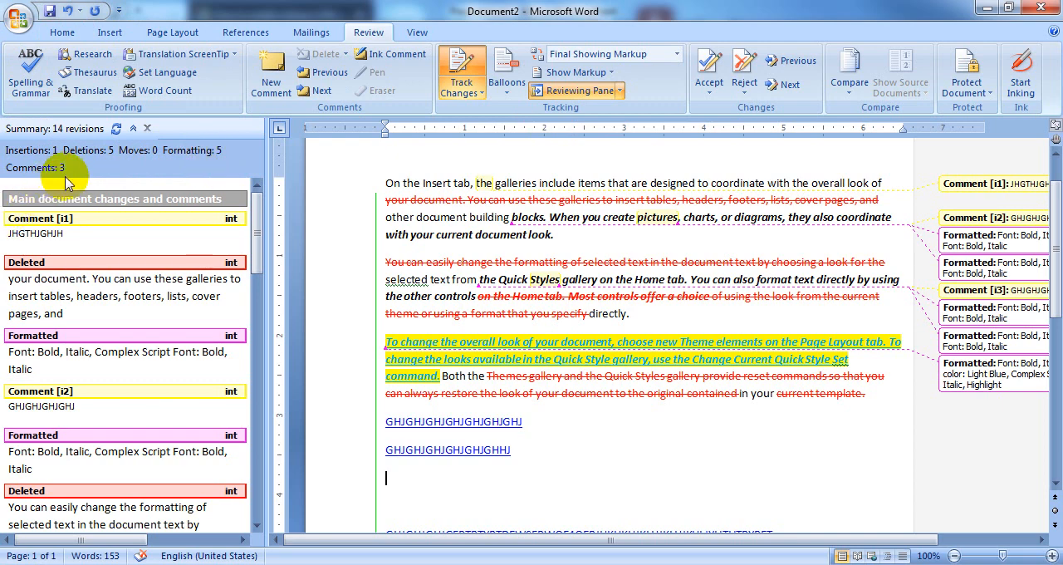
scroll(90, 305, down, 10)
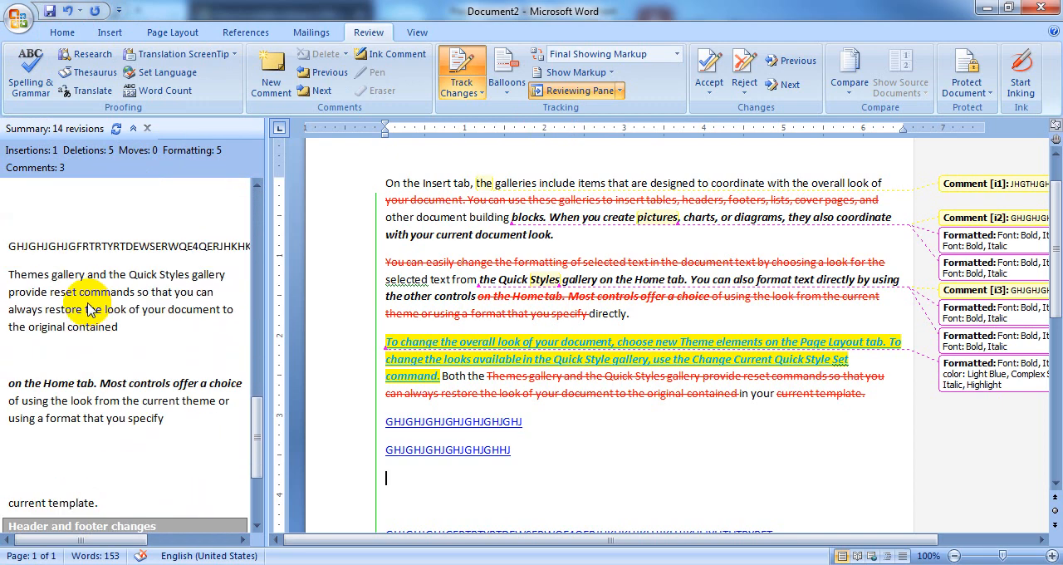
scroll(89, 305, up, 10)
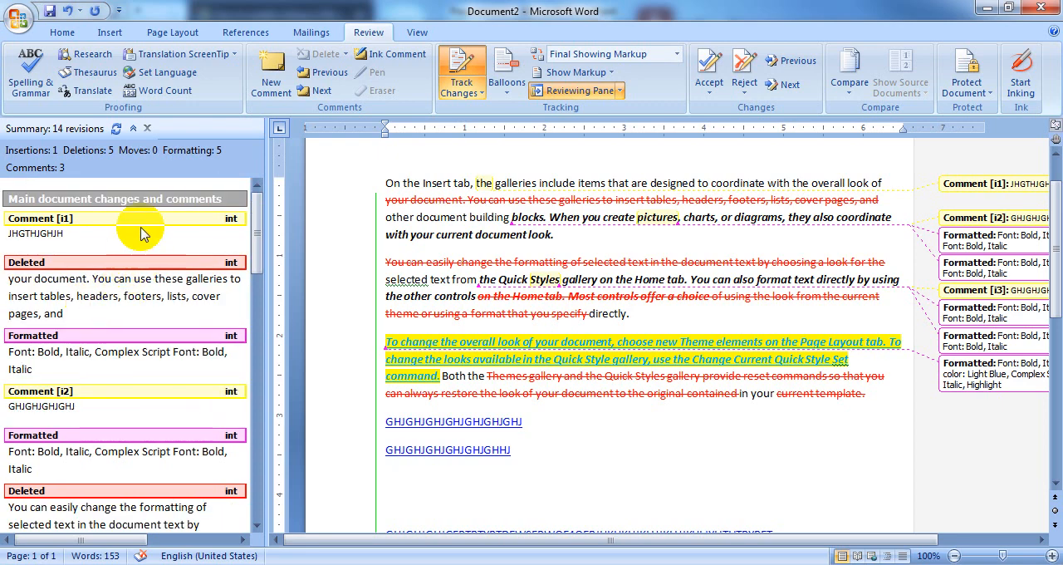
click(148, 131)
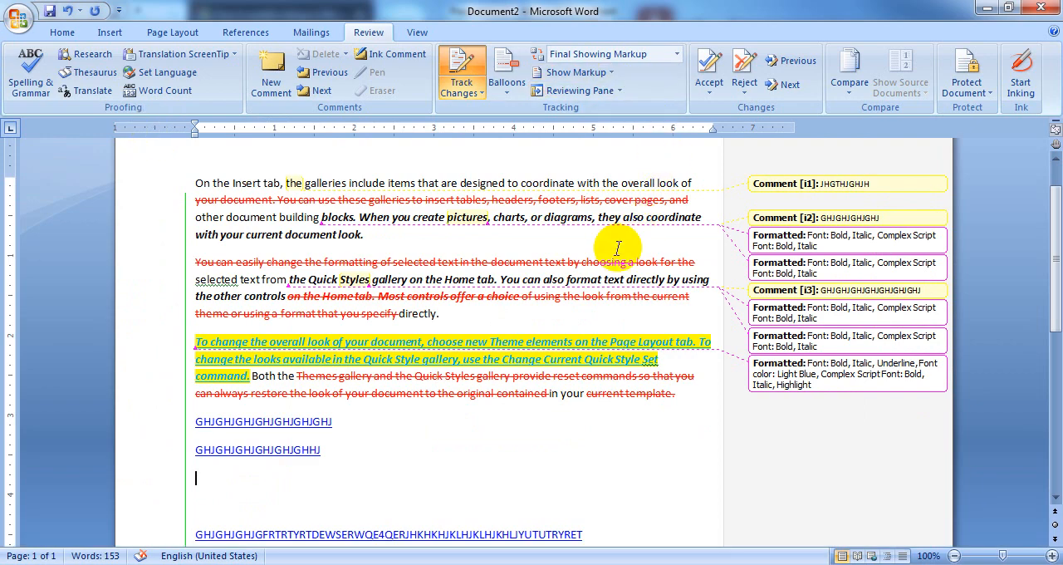
Display the Reviewing Pane horizontally, examine the revision summary and the listed changes, and close the pane
click(619, 91)
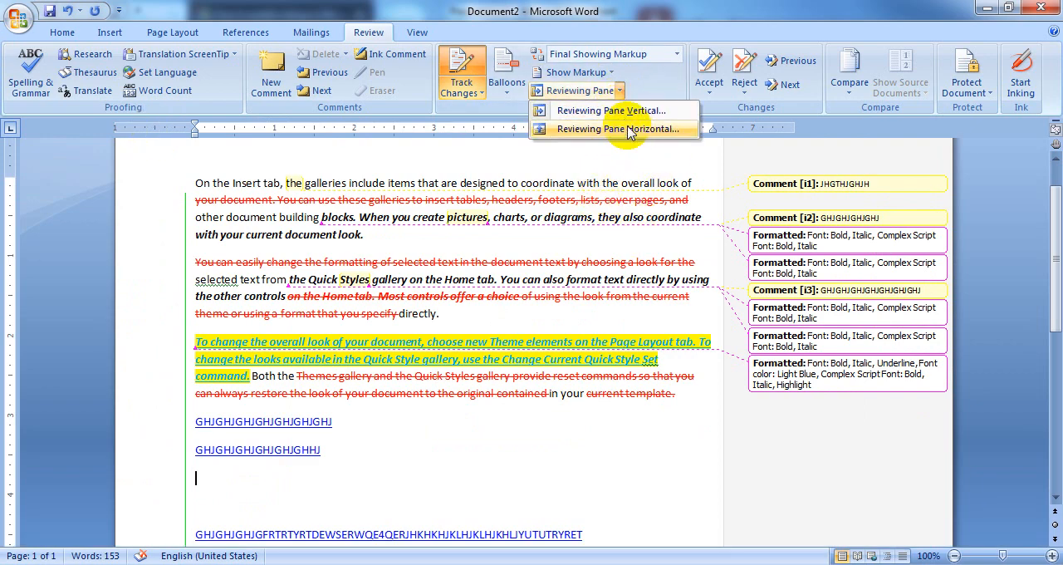
click(635, 130)
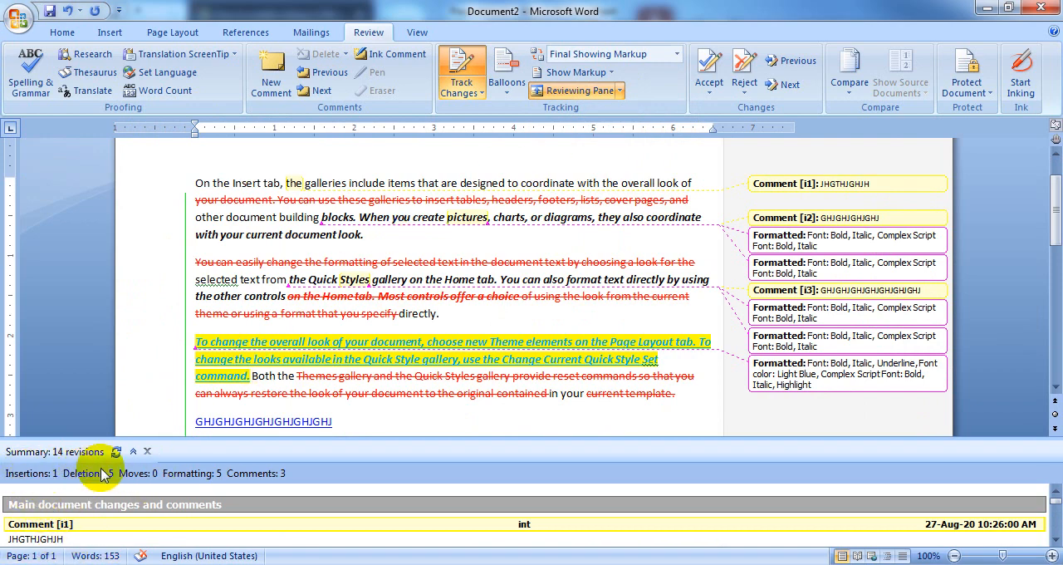
scroll(523, 520, down, 10)
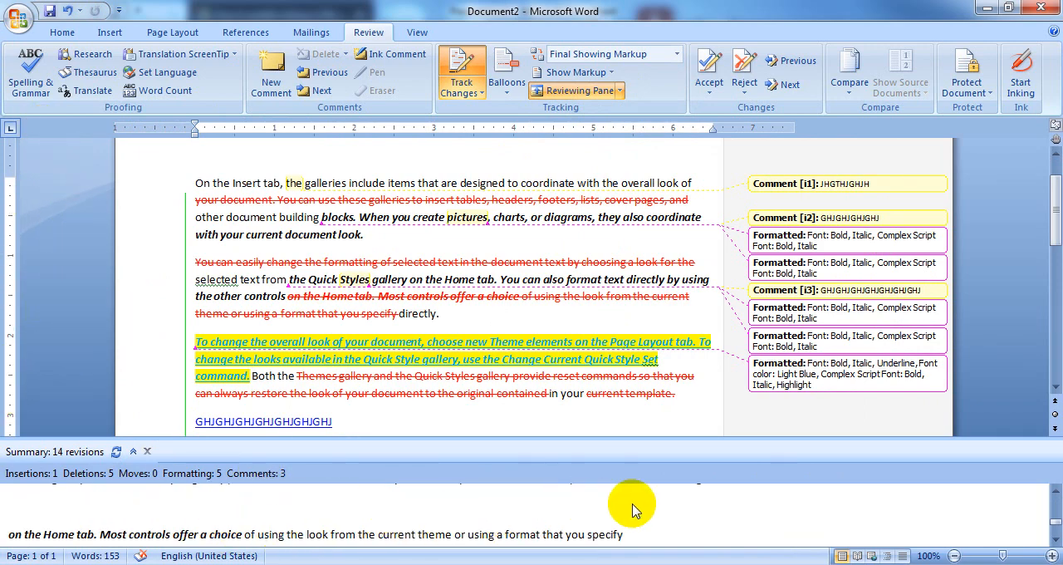
scroll(838, 515, down, 3)
scroll(837, 515, up, 3)
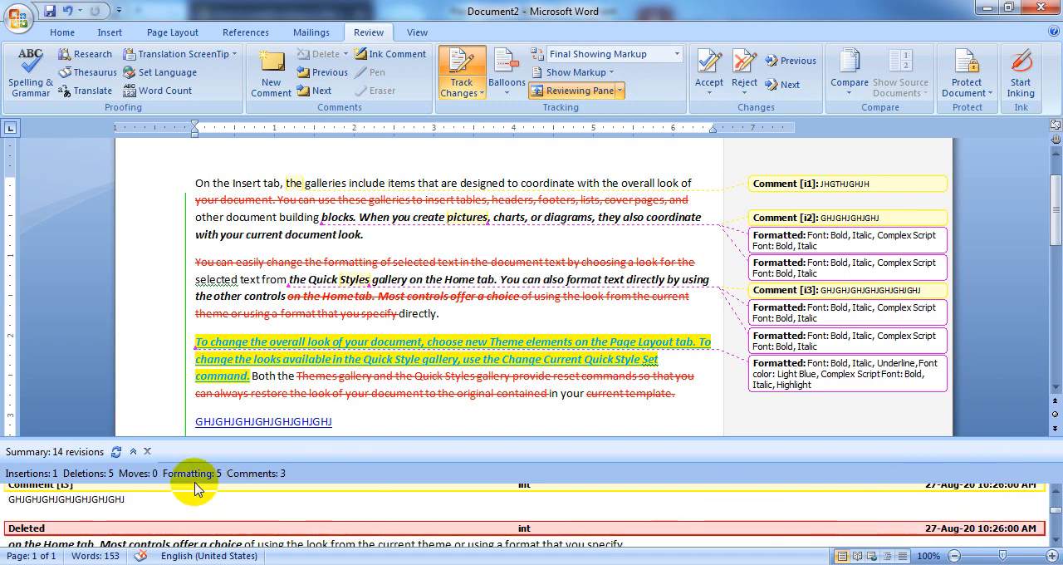
click(150, 452)
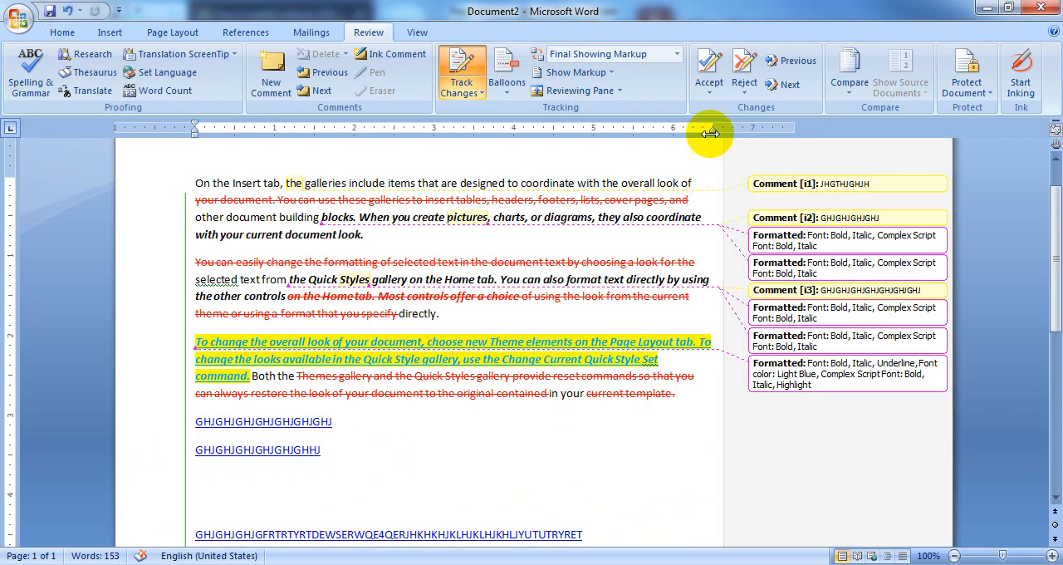
Accept the tracked insertion below the third paragraph and move on, continuing the search from the document's beginning
click(709, 86)
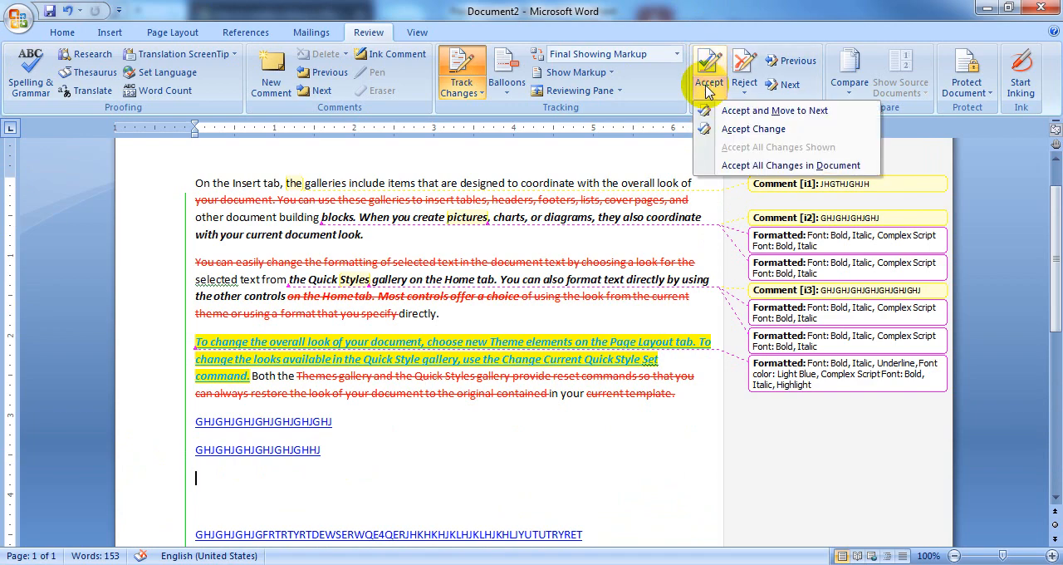
click(748, 117)
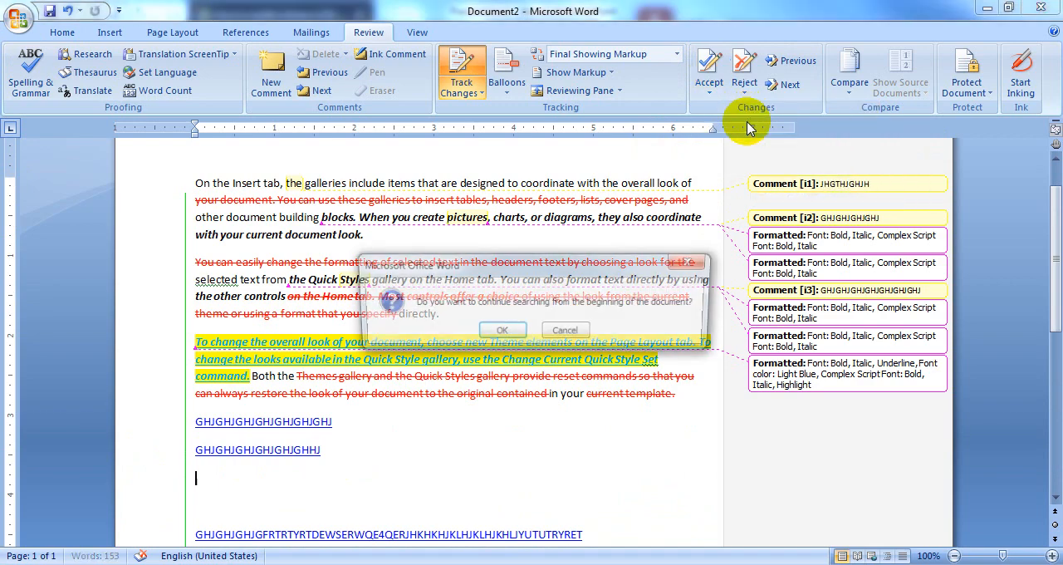
click(502, 332)
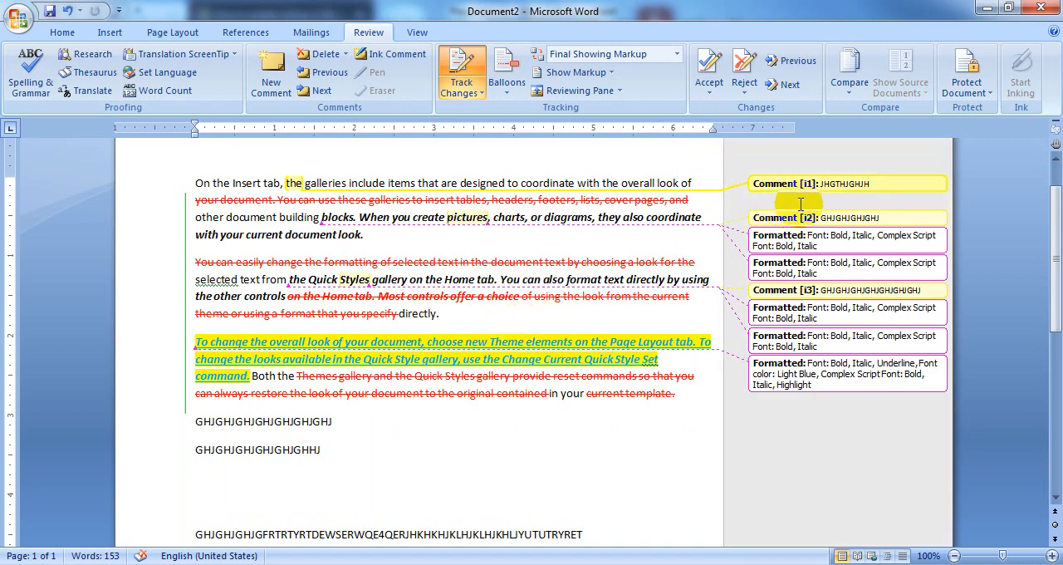
Accept the tracked deletion and both formatting changes in the first paragraph, moving on to the second paragraph
click(712, 68)
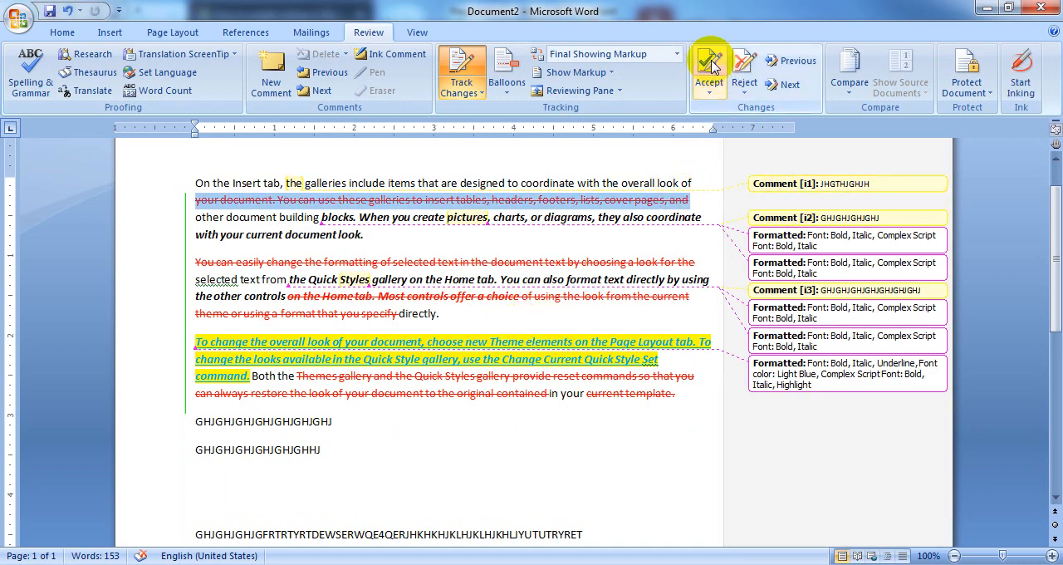
click(712, 68)
click(712, 68)
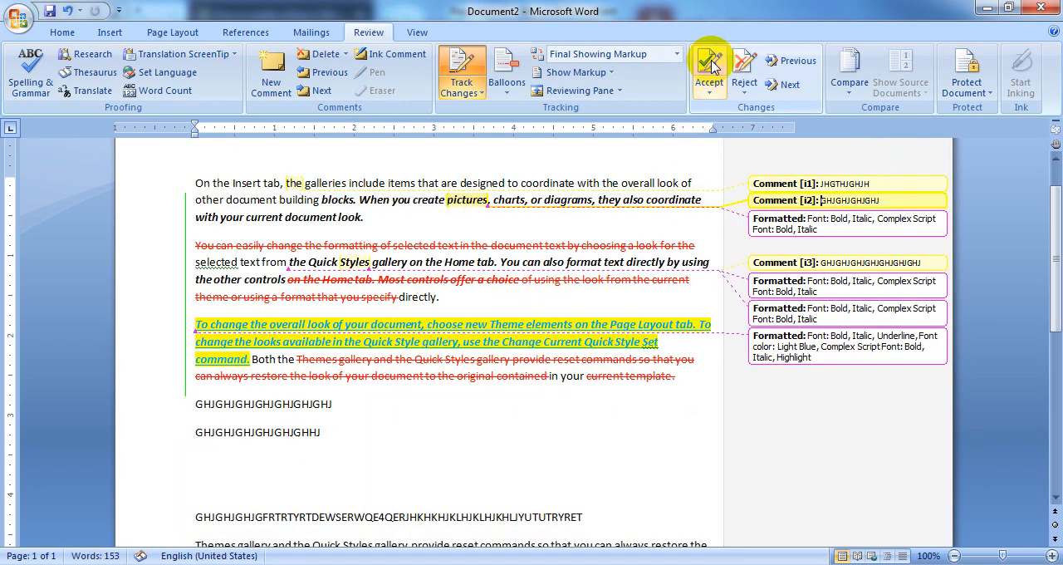
click(713, 68)
click(713, 69)
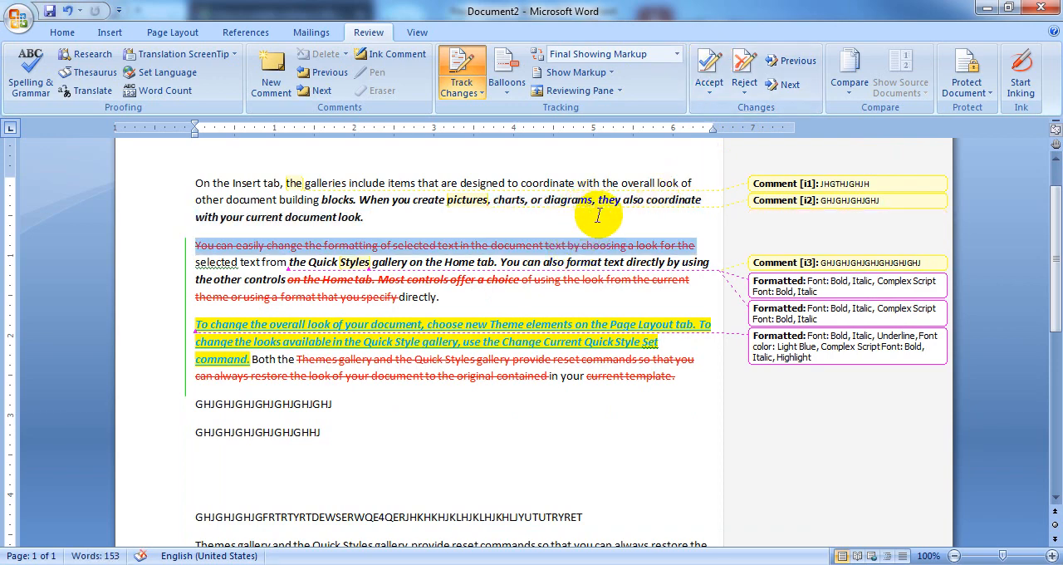
Reject the deletion at the start of the second paragraph and the formatting change on "the Quick Styles"
click(744, 67)
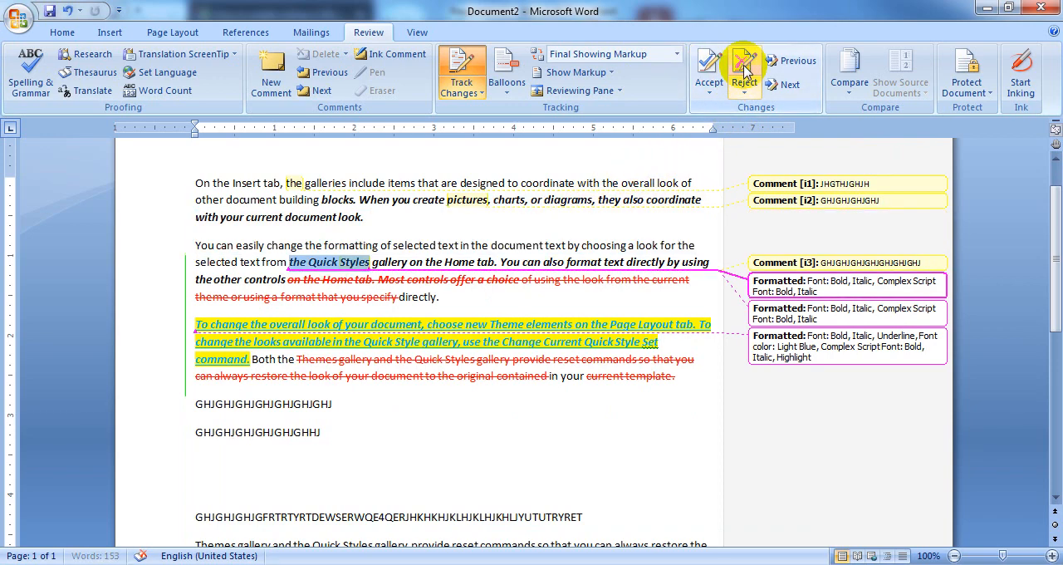
click(744, 67)
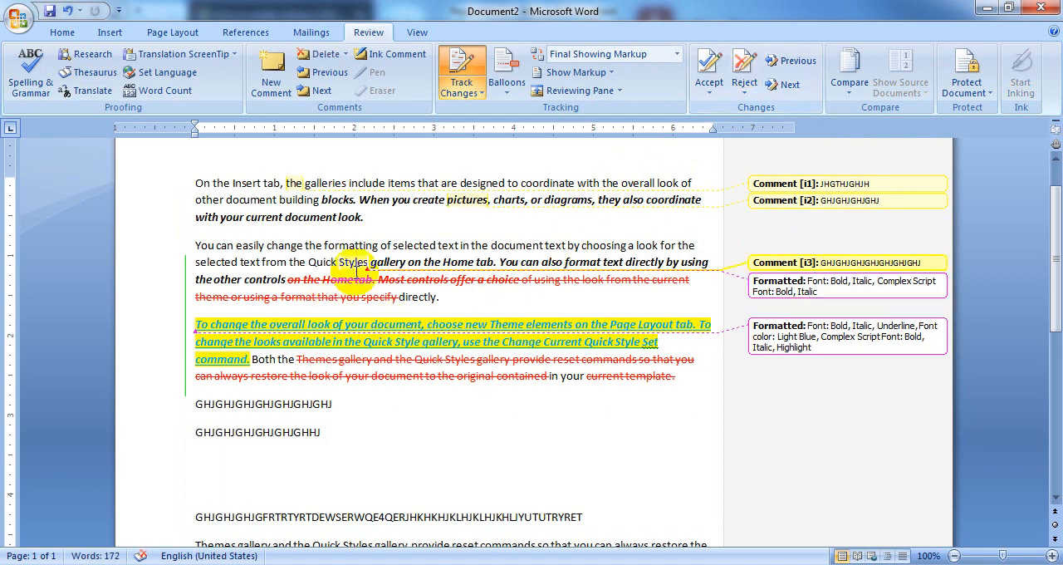
Go to the next change, back to the previous one and forward again, and place the cursor on the empty line below the text
click(789, 86)
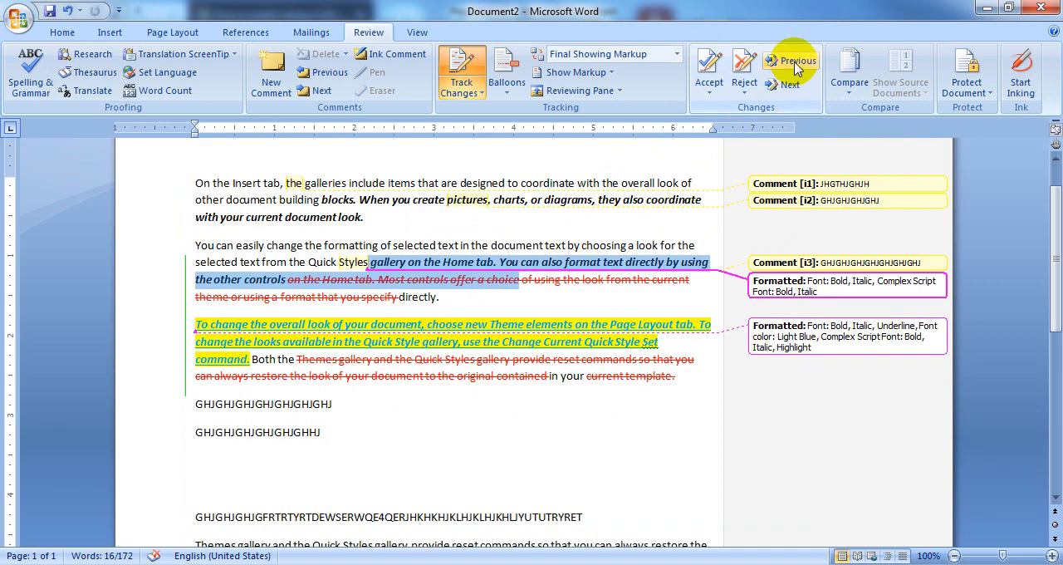
click(795, 63)
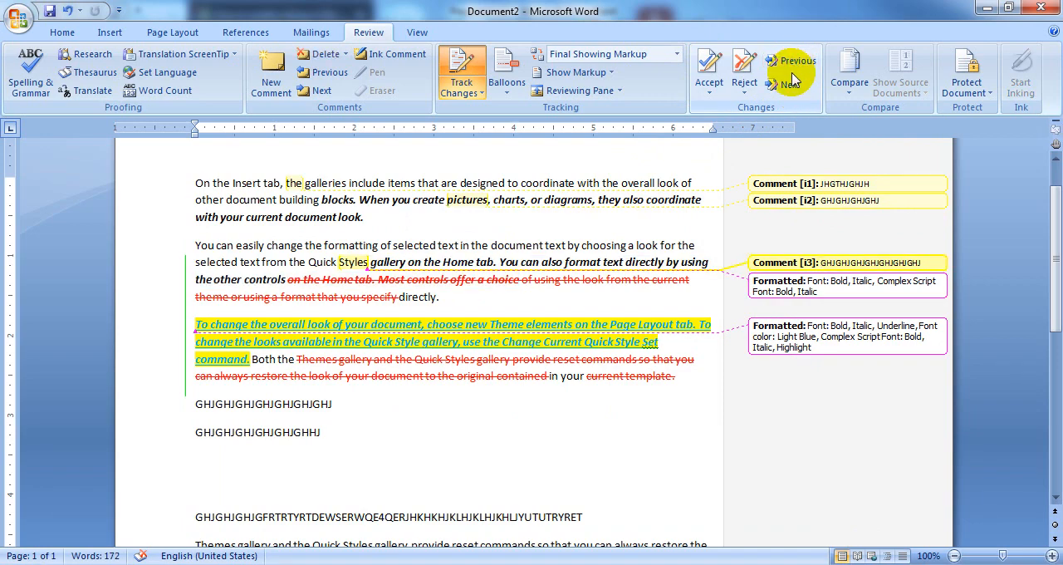
click(789, 86)
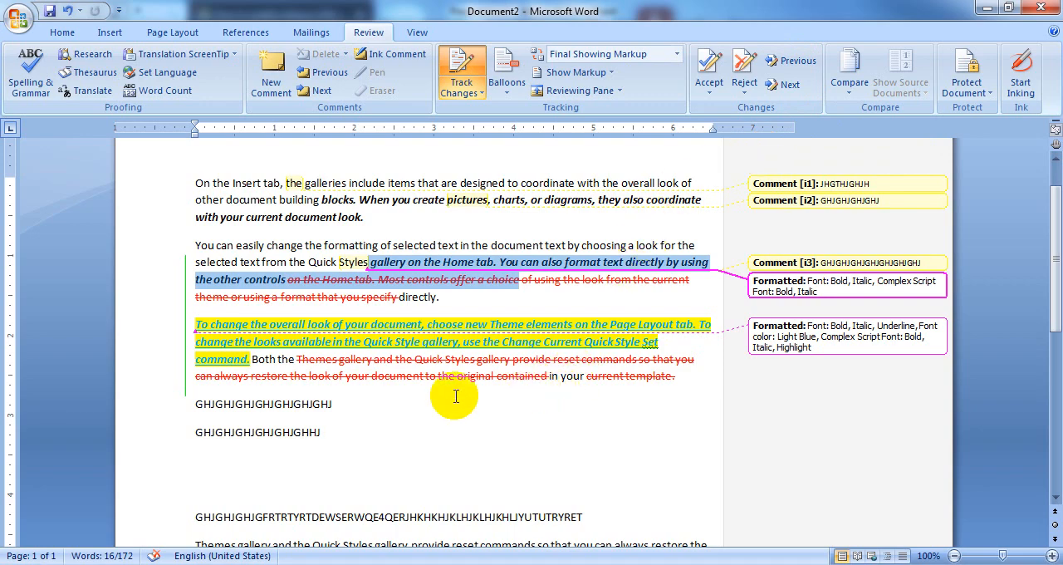
click(319, 449)
click(211, 472)
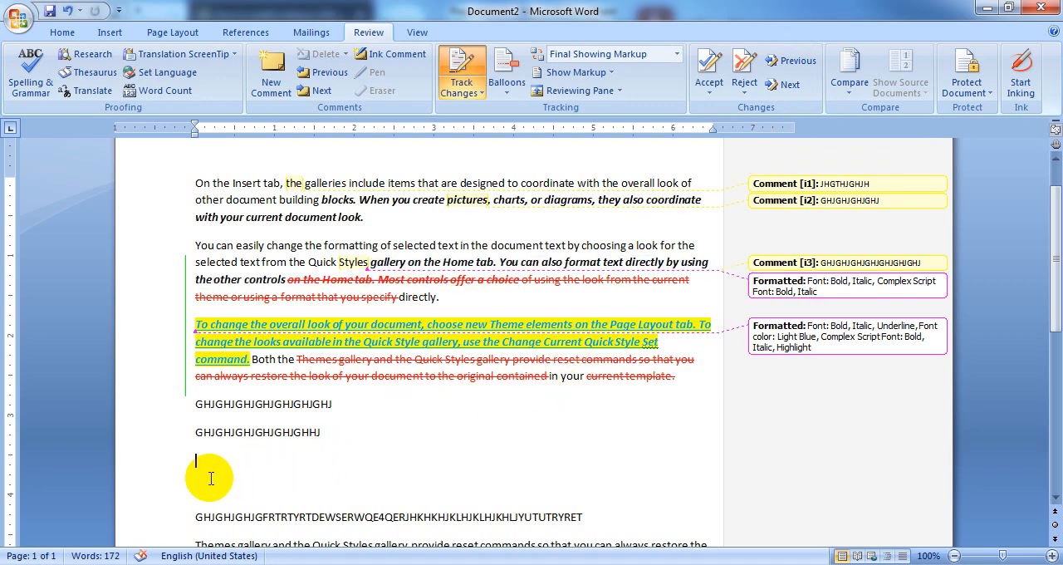
Compare original Document2 with revised HARTRON course list, treating tracked changes as accepted, and look through the source documents
click(849, 81)
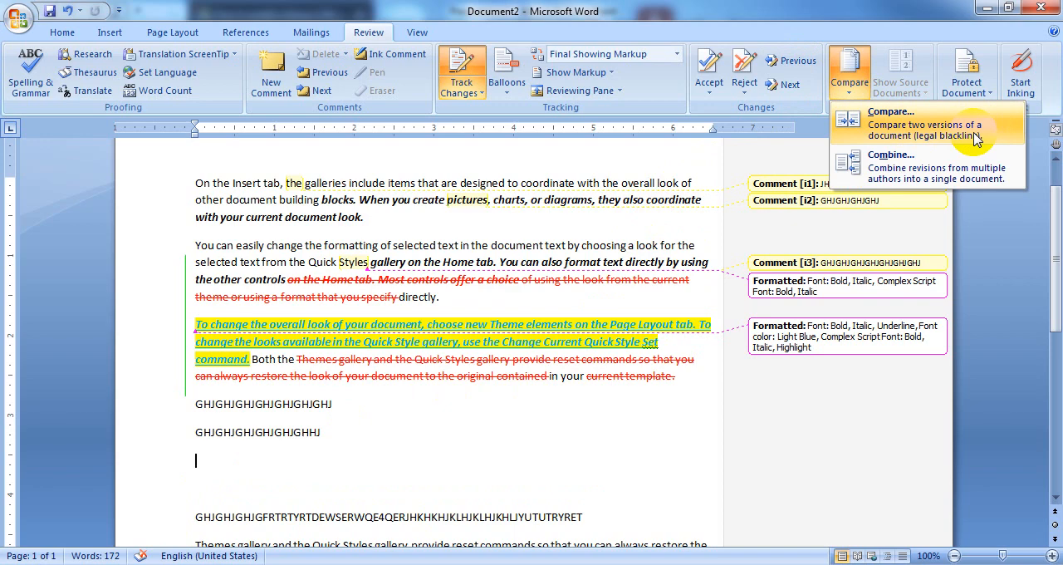
click(901, 133)
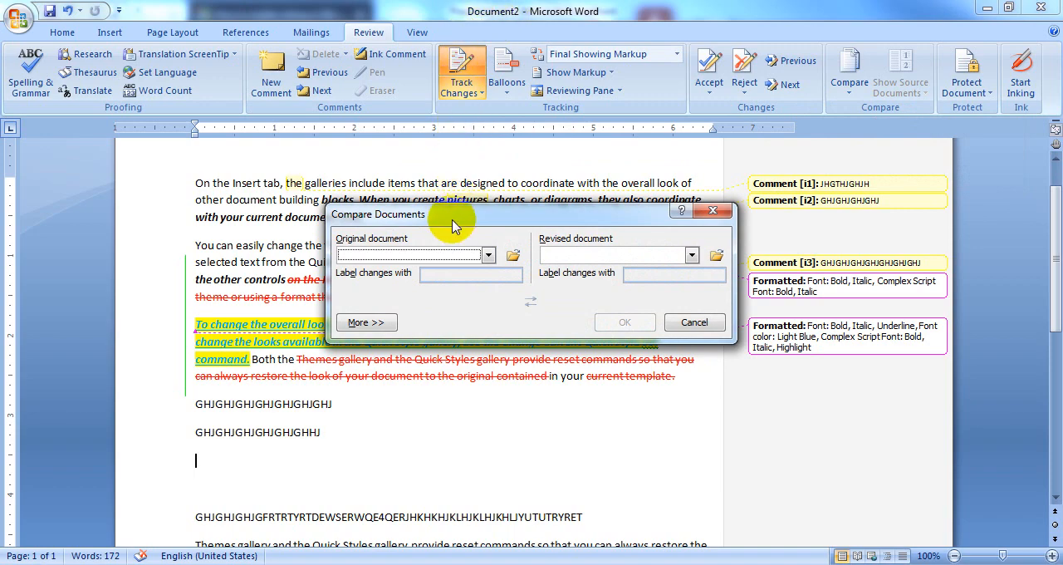
click(488, 255)
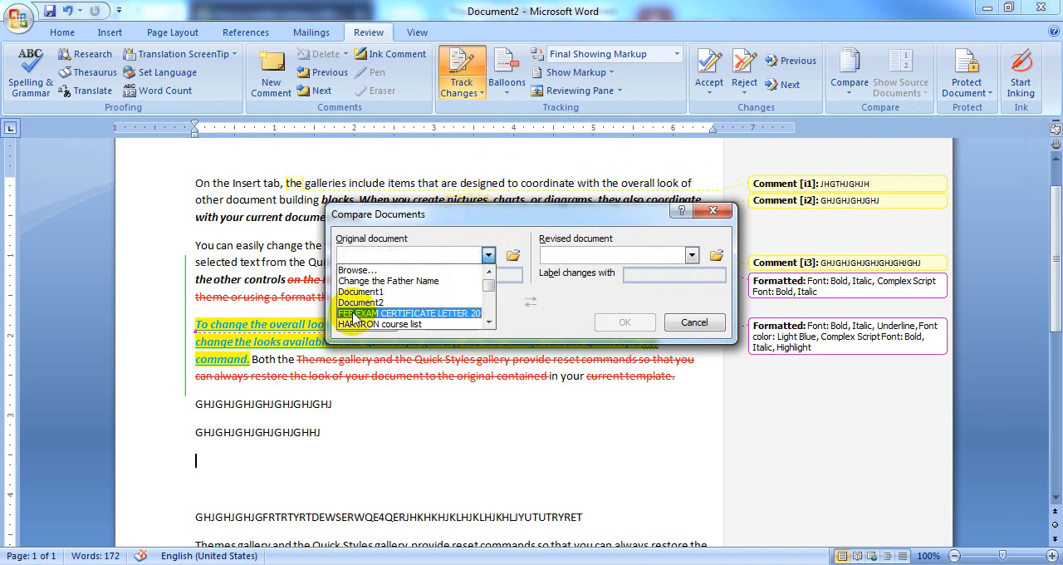
click(383, 303)
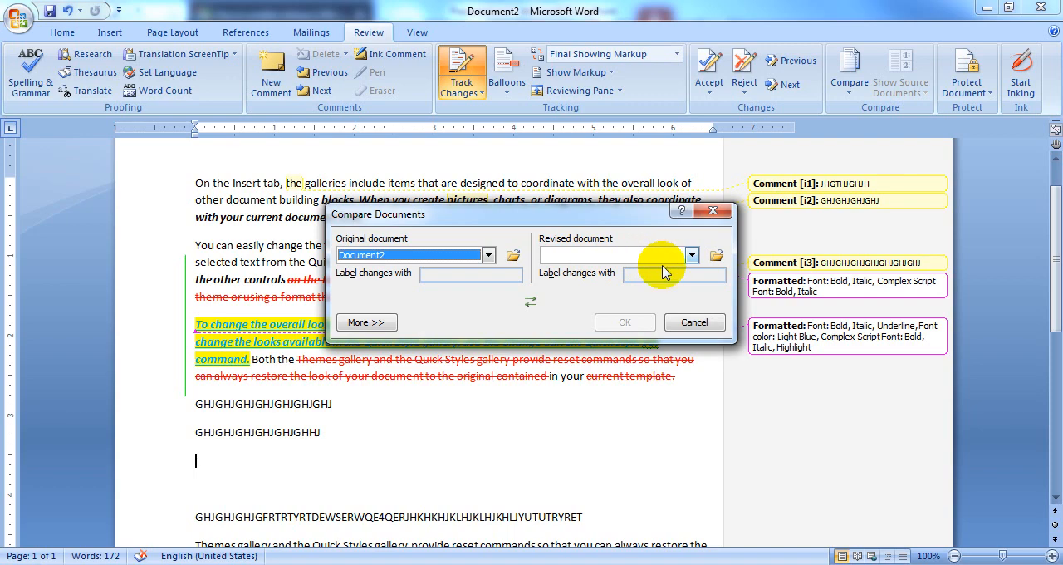
click(692, 255)
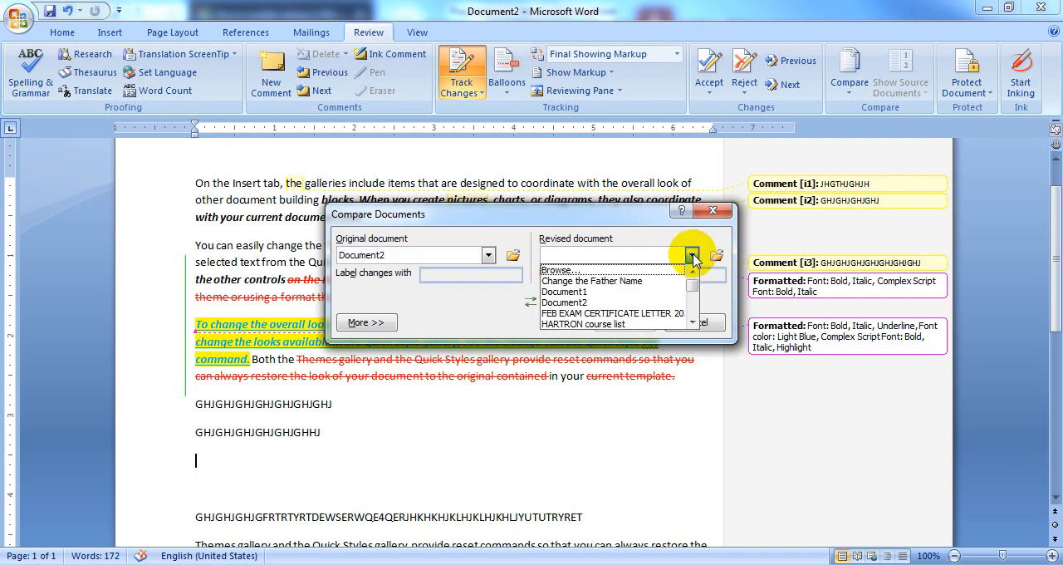
click(611, 326)
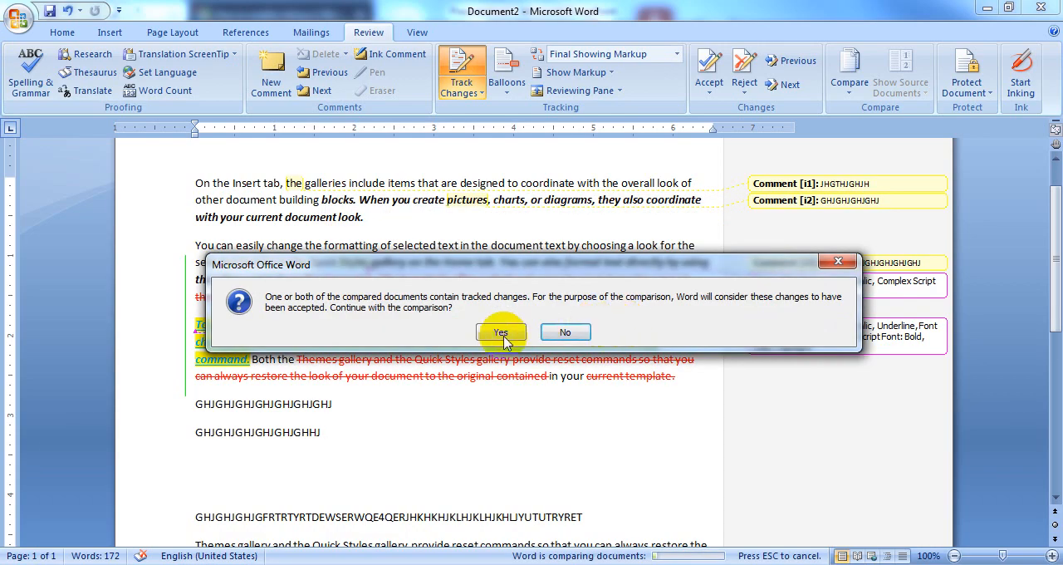
click(502, 332)
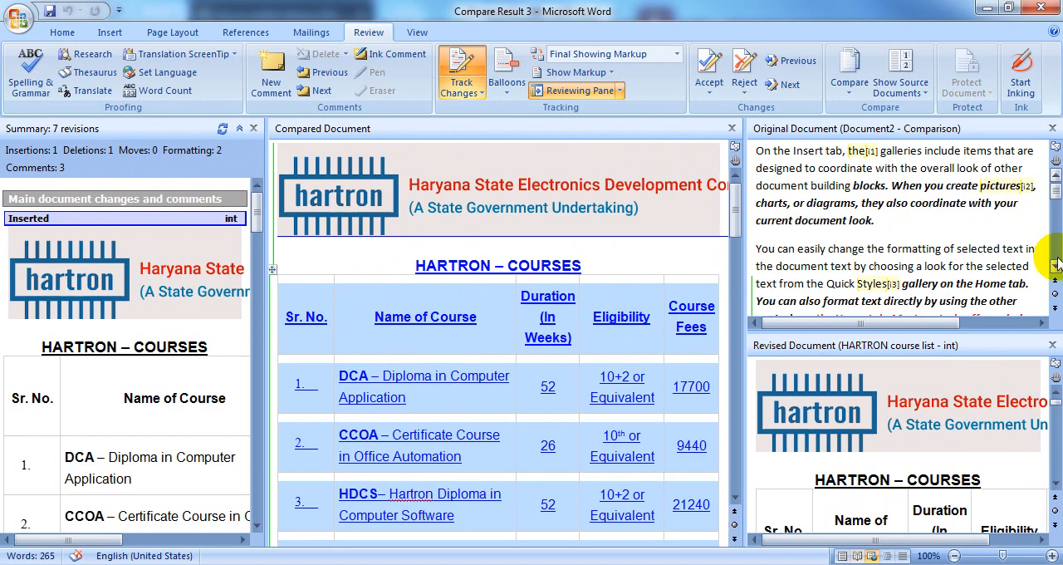
drag(1057, 268, 1058, 272)
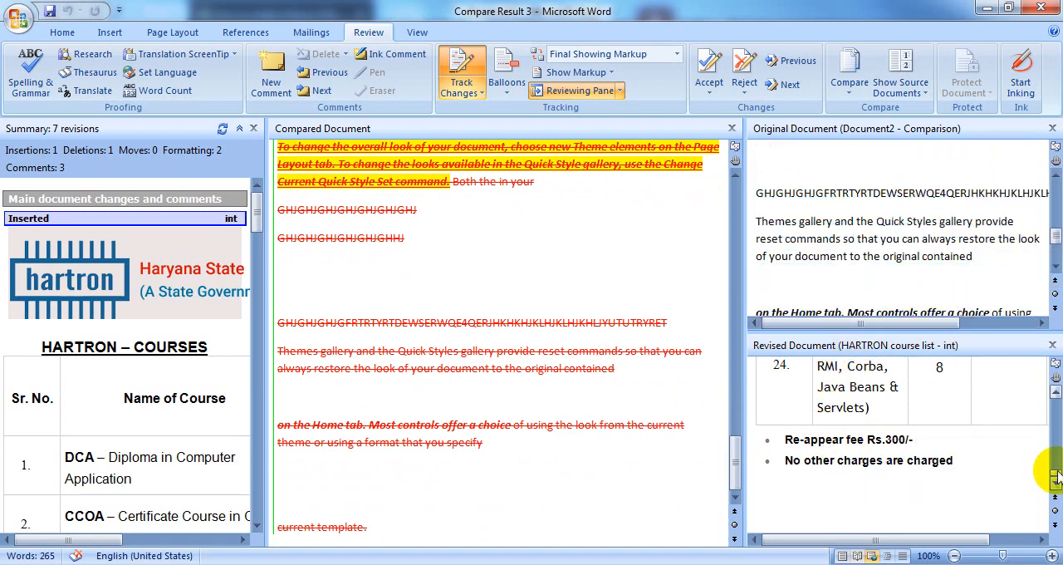
Look through the compared document and display only the revised source document beside it, followed by only the original
drag(1053, 397, 1055, 397)
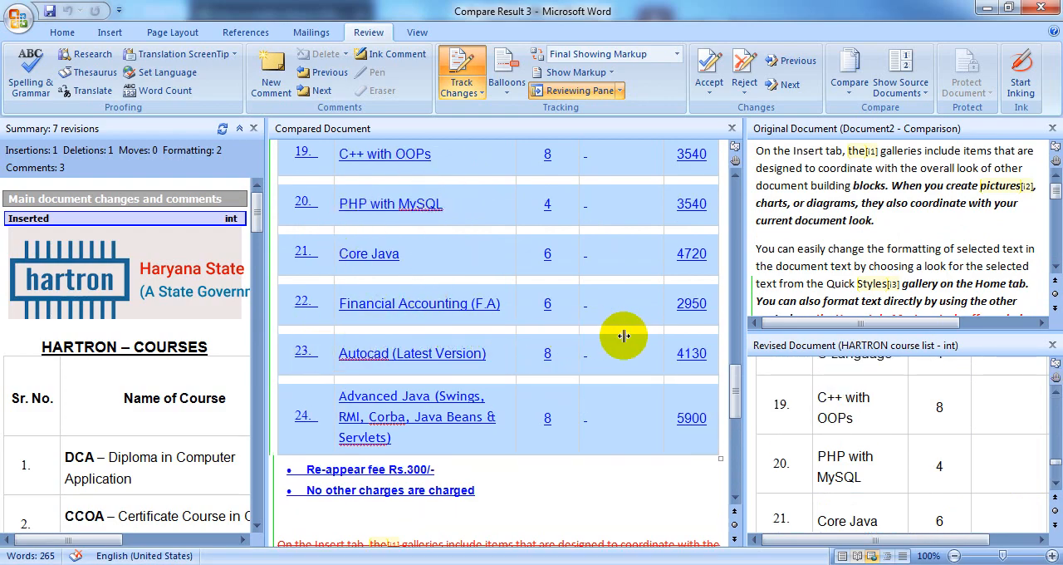
drag(735, 383, 748, 206)
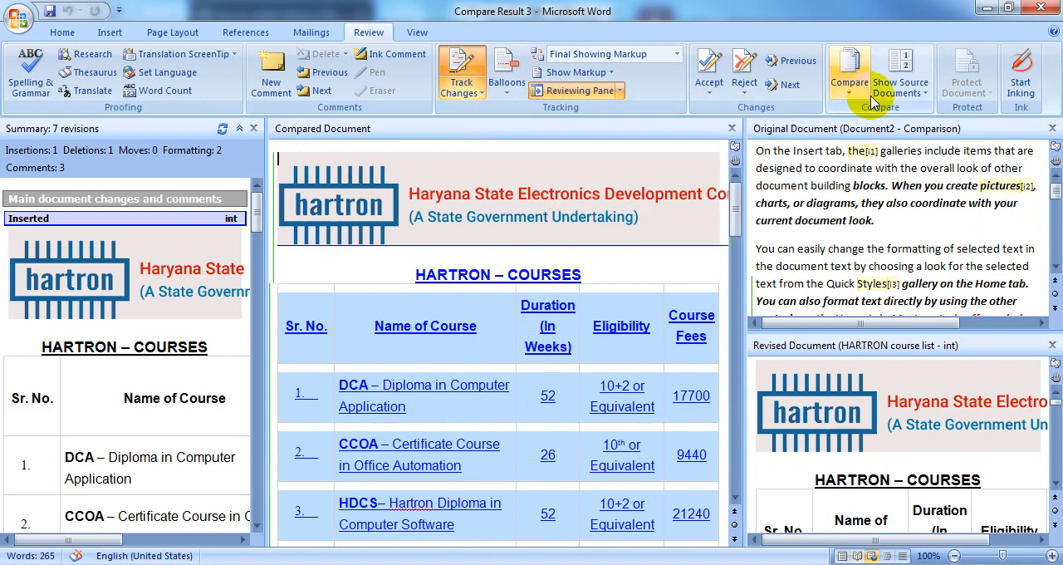
click(897, 93)
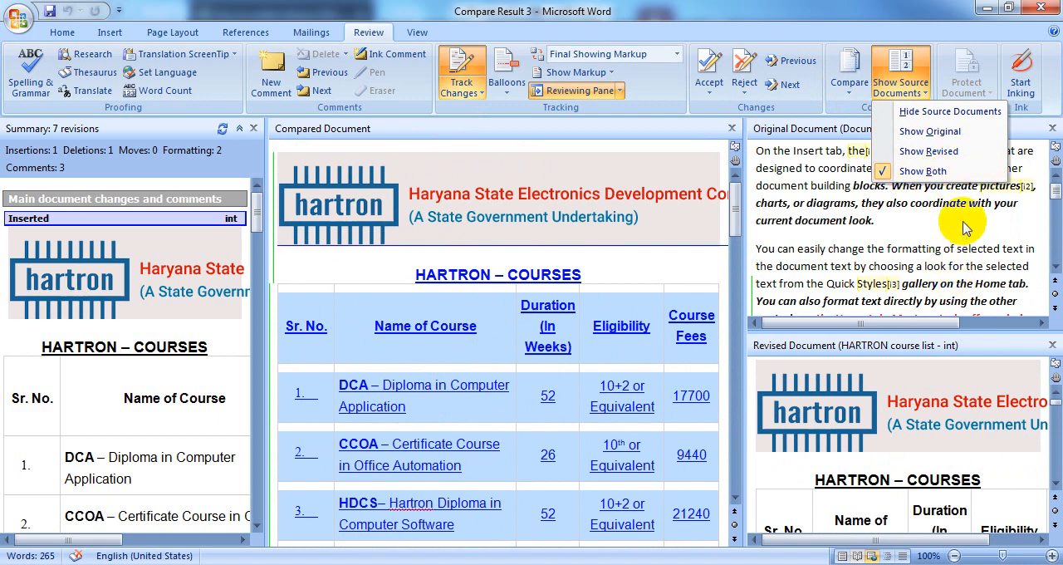
click(959, 161)
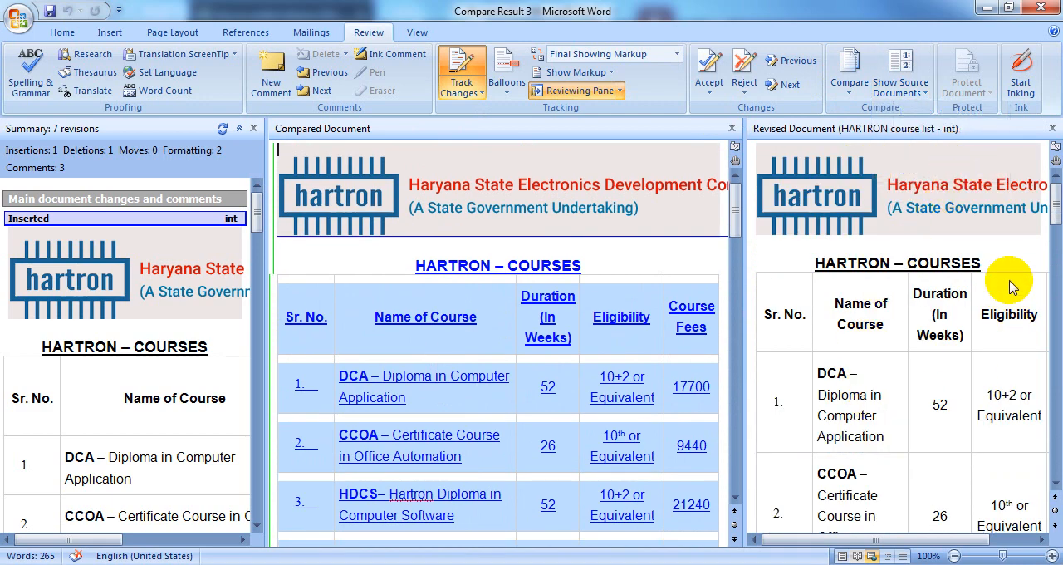
click(896, 92)
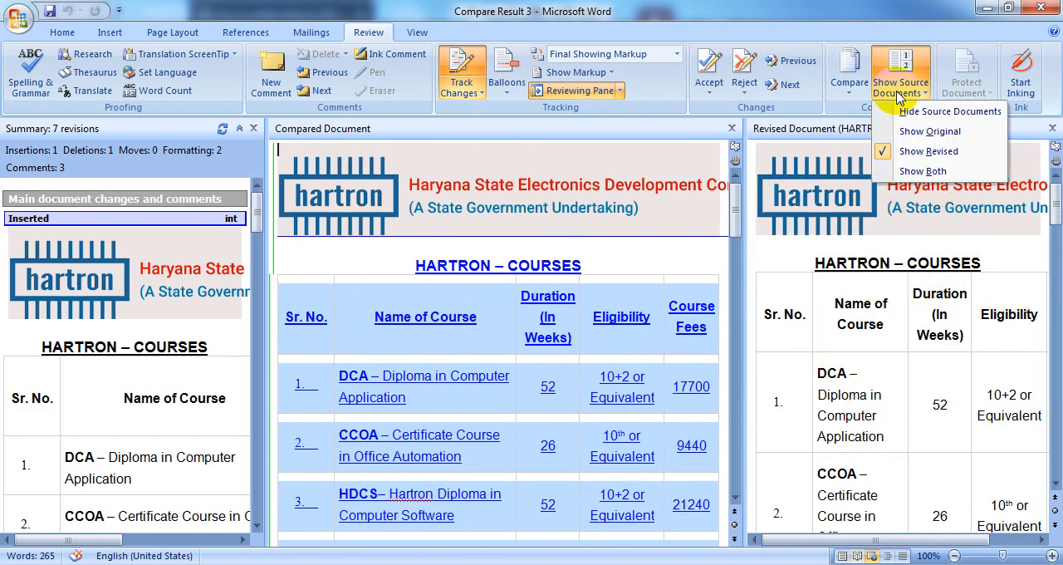
click(928, 135)
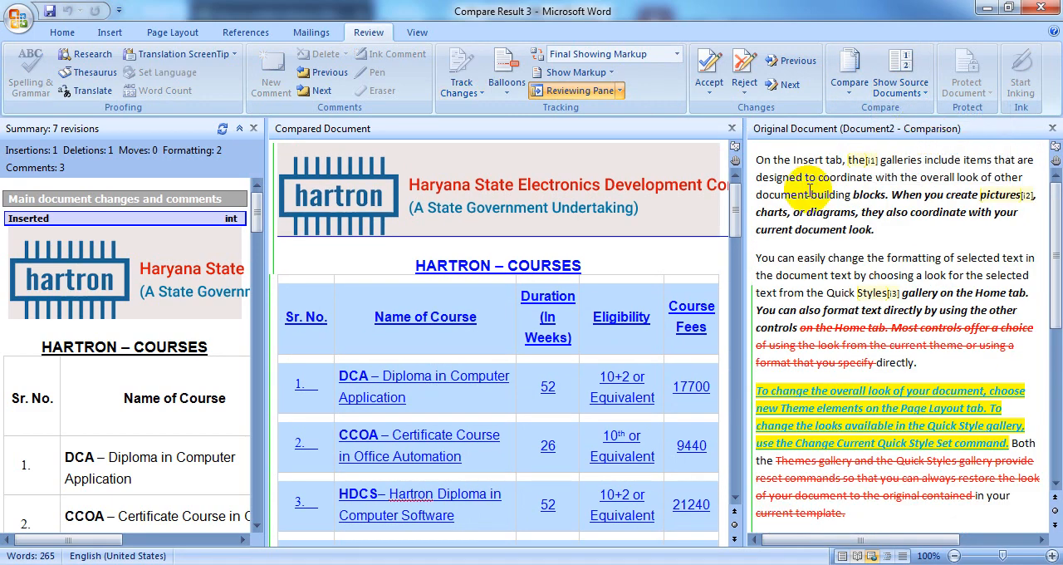
Hide the source documents of the comparison, and show both of them again
click(900, 83)
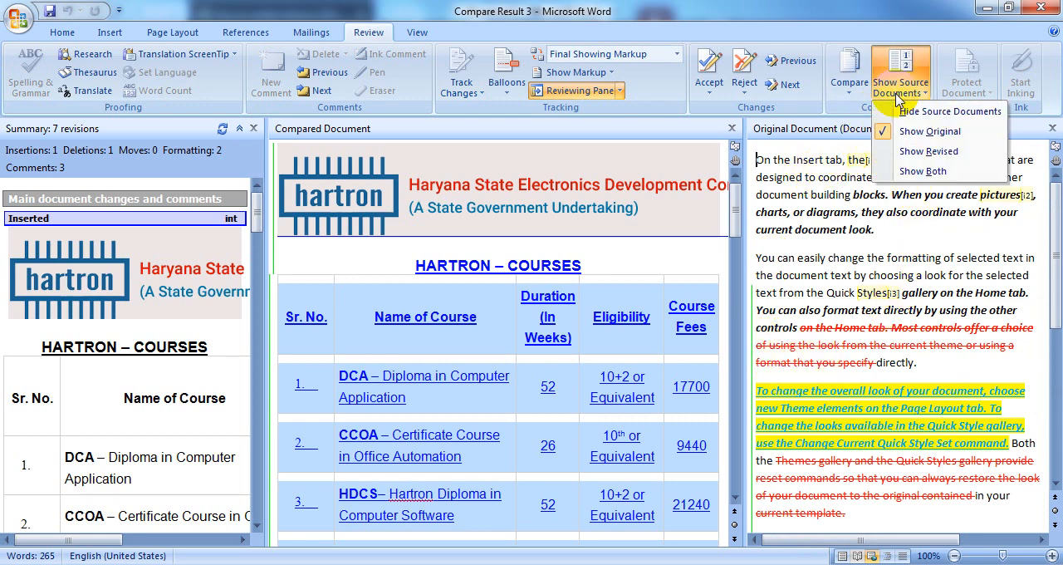
click(953, 113)
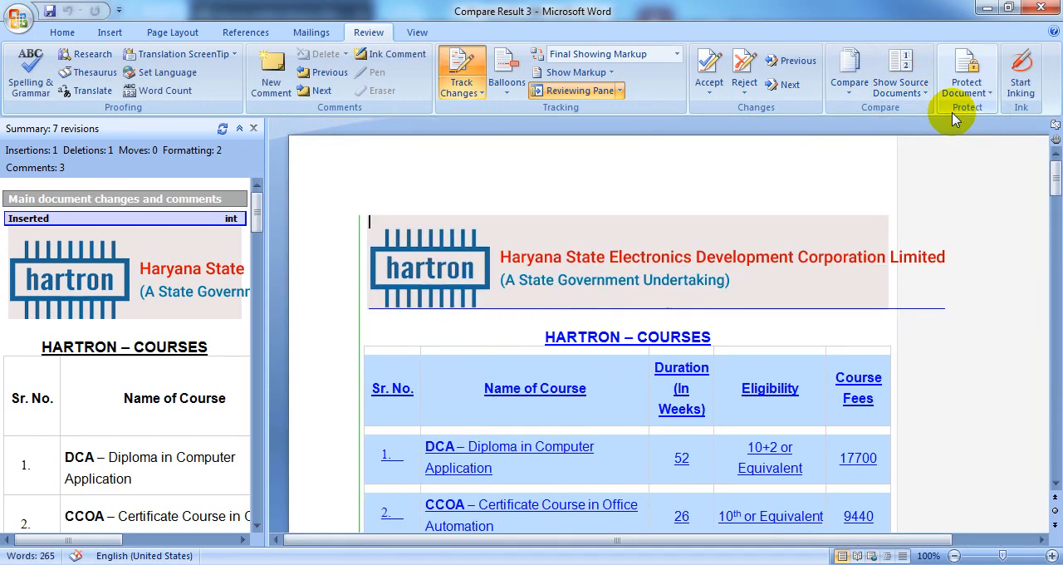
click(896, 91)
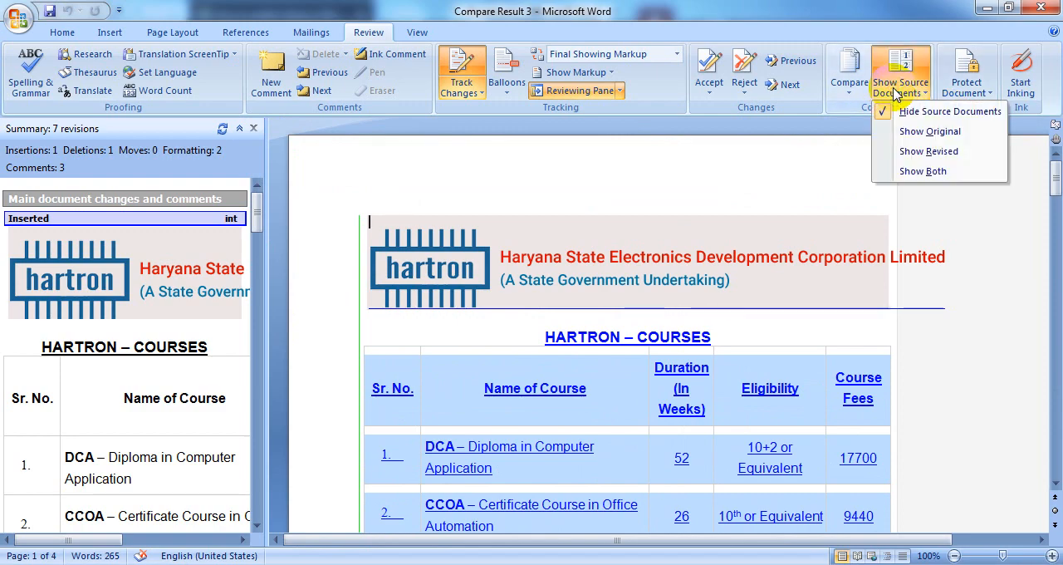
click(910, 172)
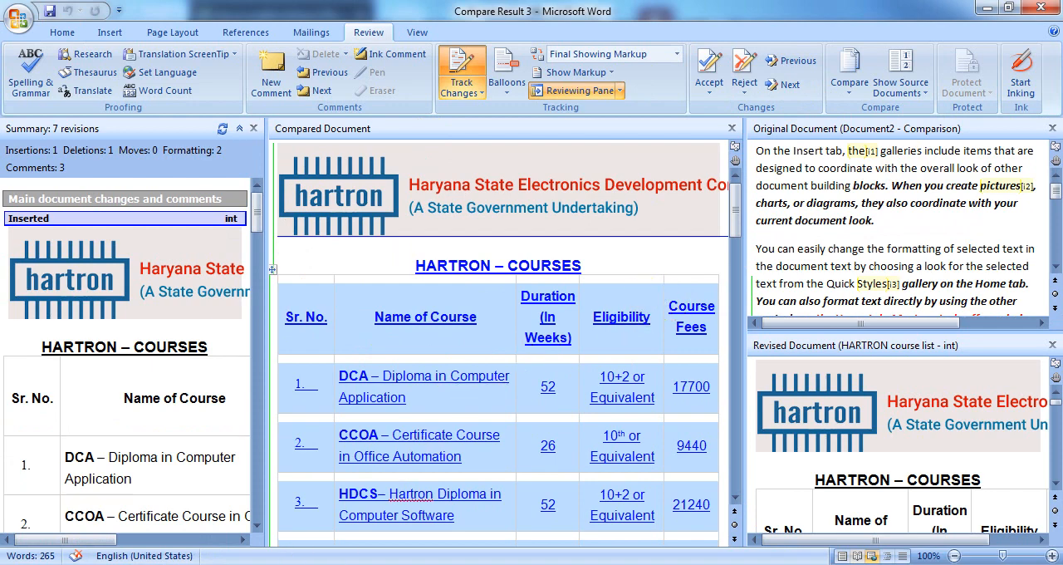
Switch to Document2 and combine it as the original with FEB EXAM CERTIFICATE LETTER 2020 2ND as the revised document
mouse_move(332, 561)
click(302, 507)
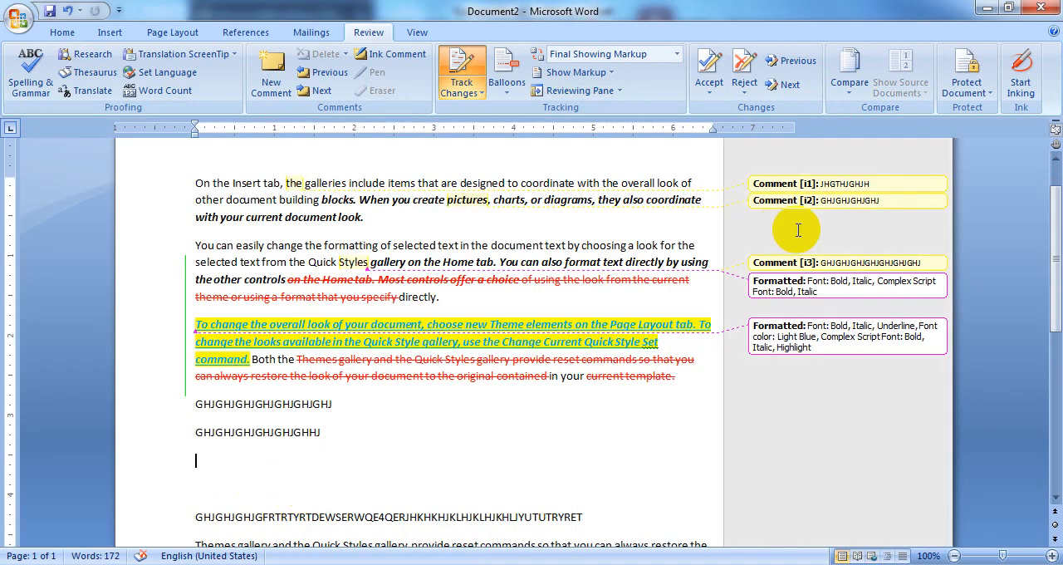
click(853, 97)
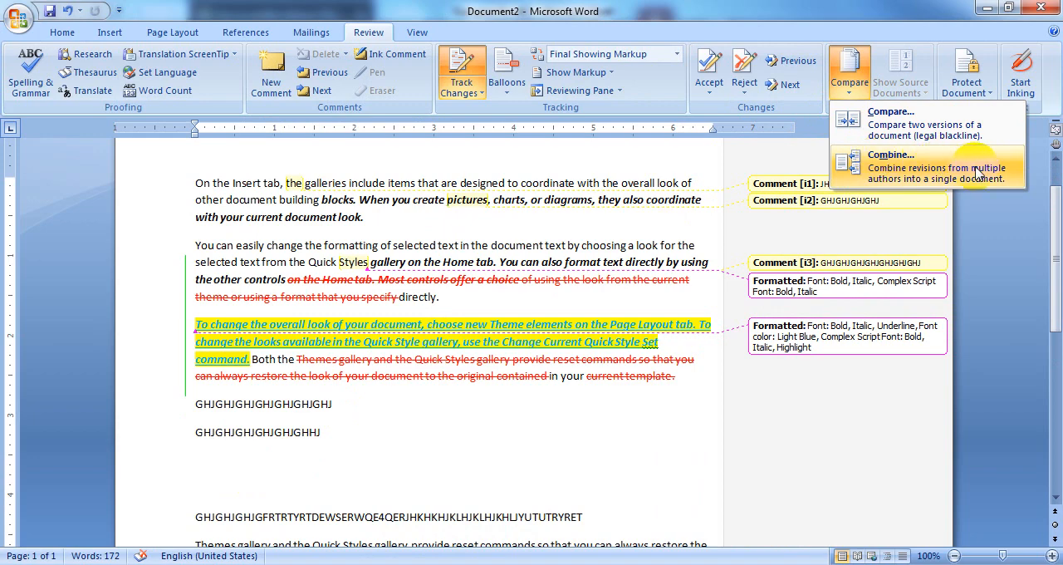
click(906, 168)
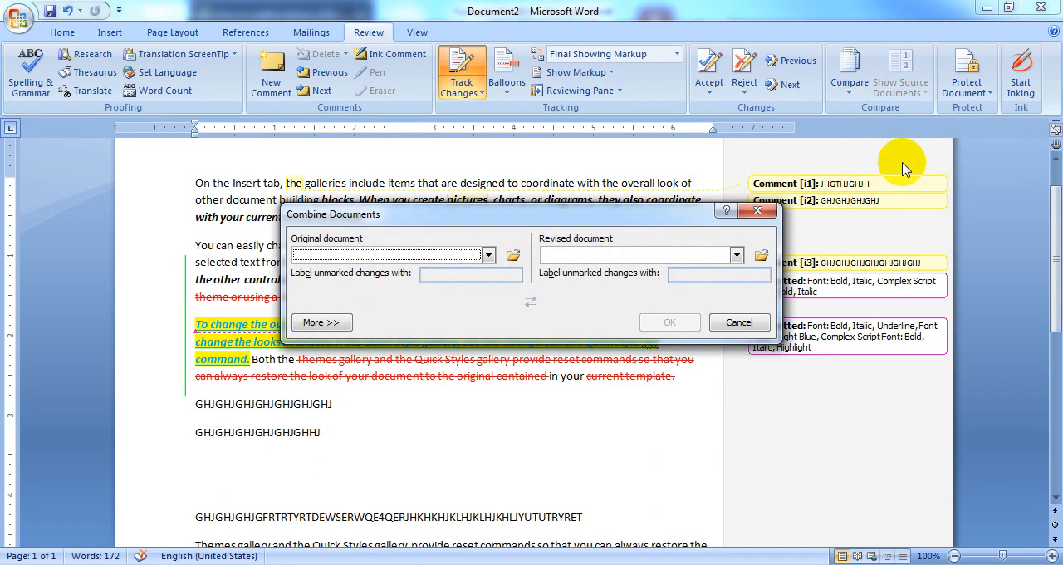
click(488, 256)
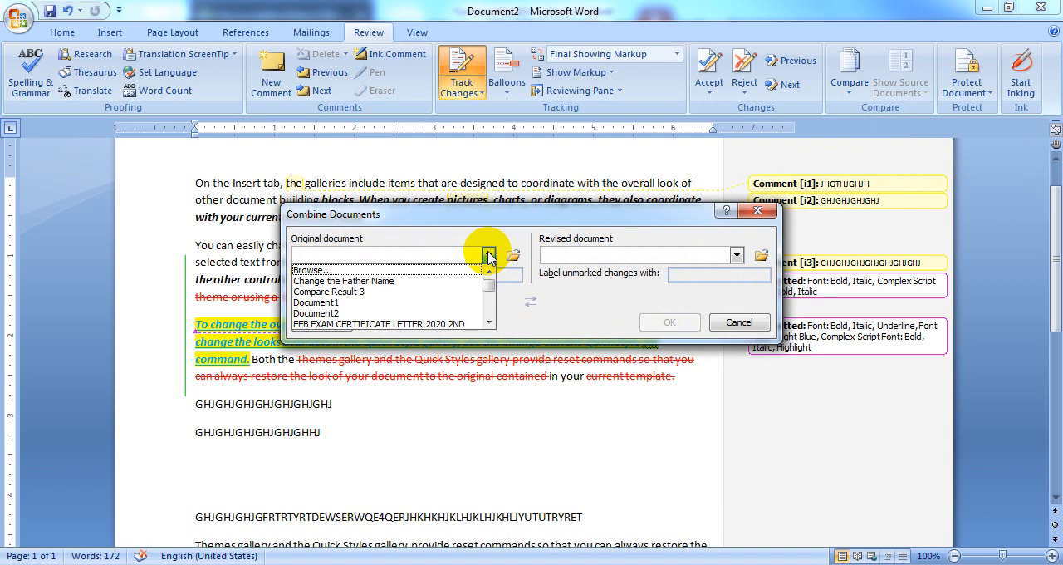
click(332, 313)
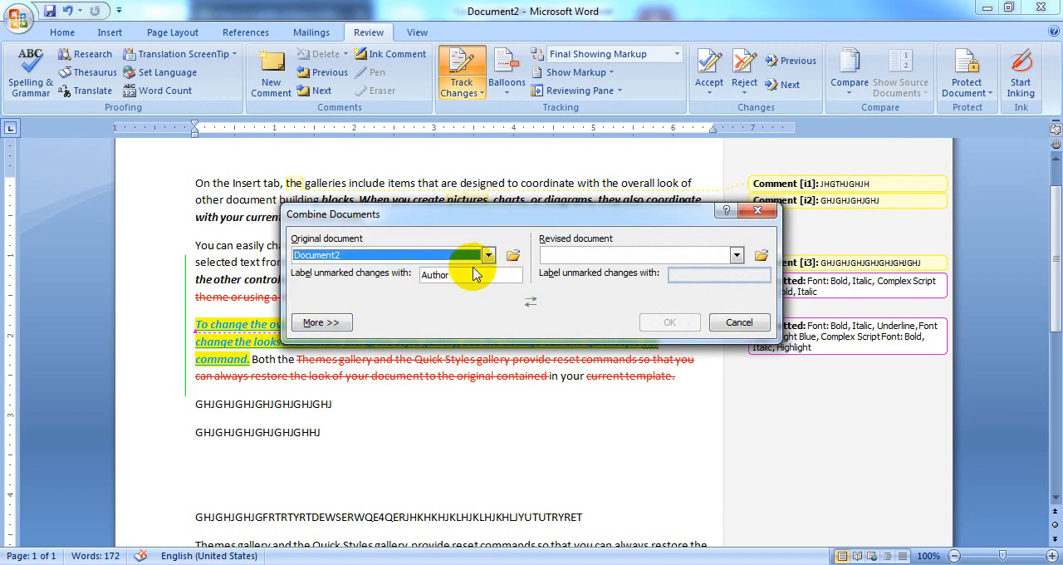
click(737, 255)
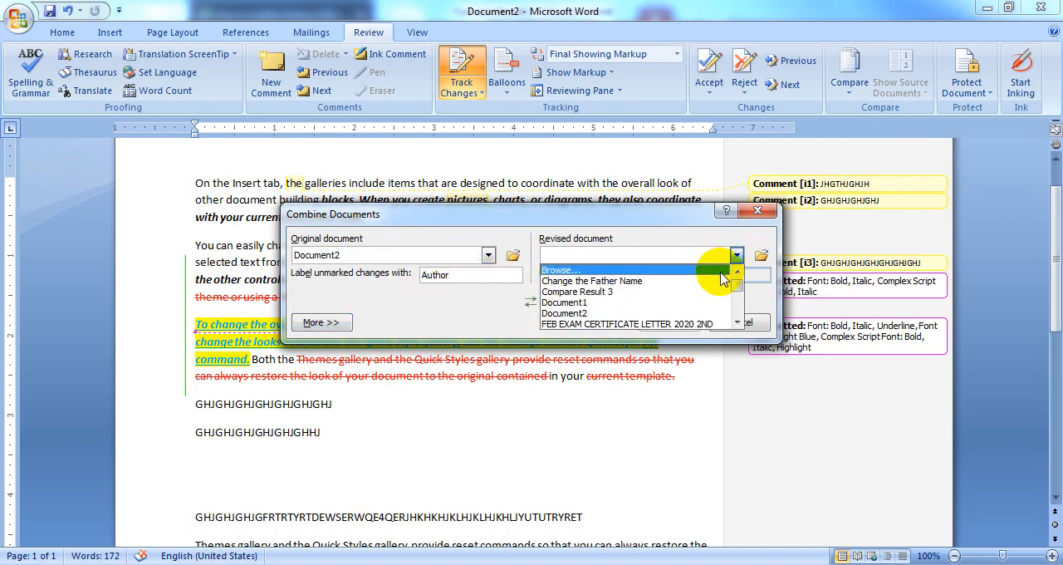
click(738, 327)
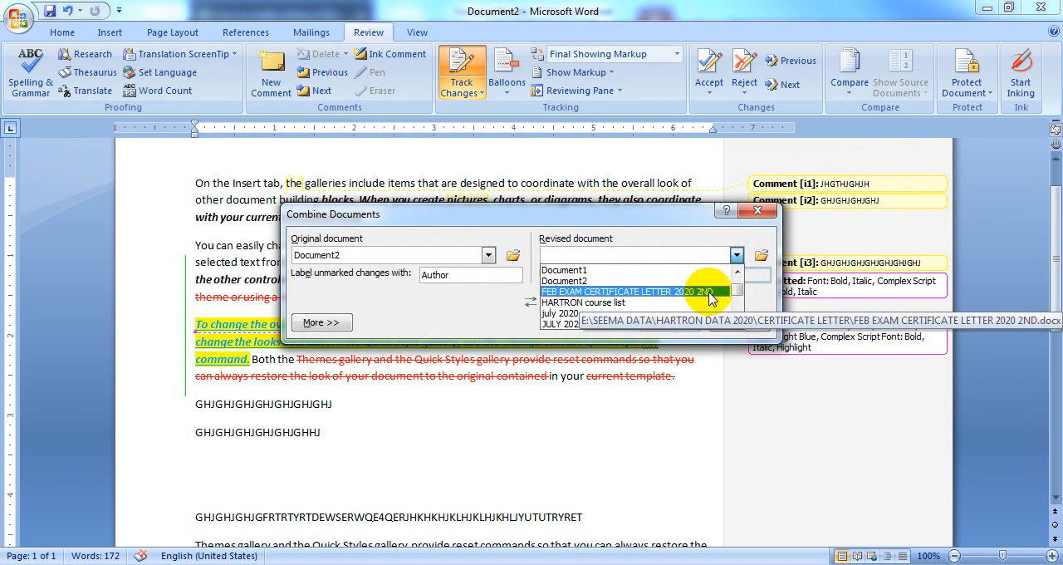
click(707, 295)
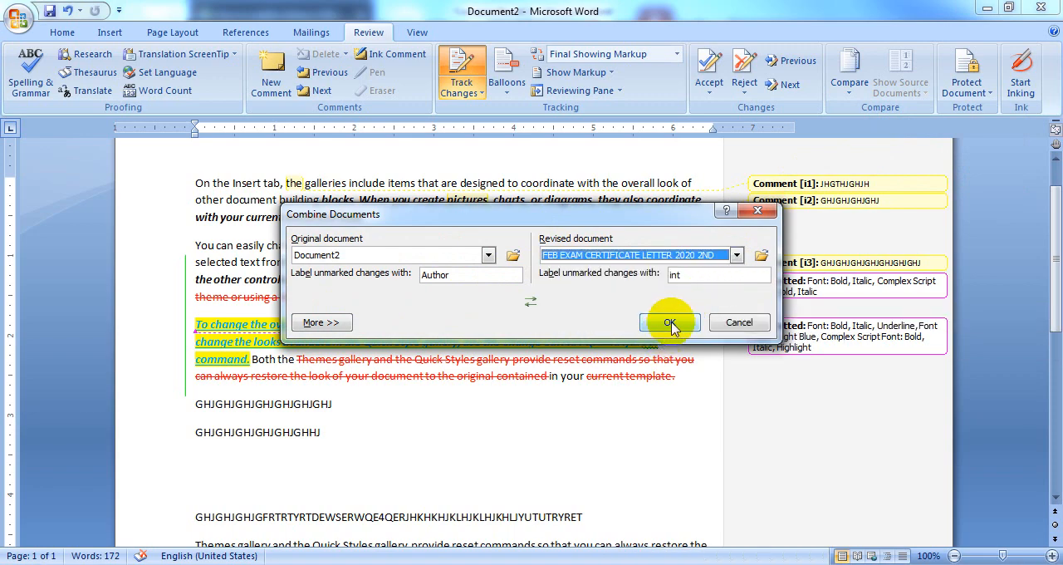
click(670, 323)
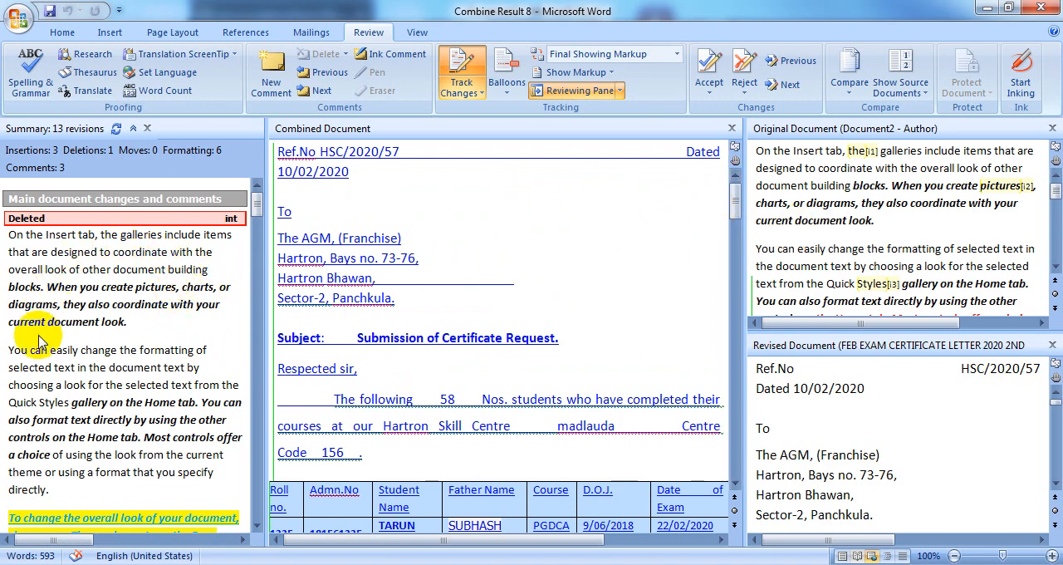
Look through the list of revisions for the combined document and return to its beginning
scroll(125, 351, down, 5)
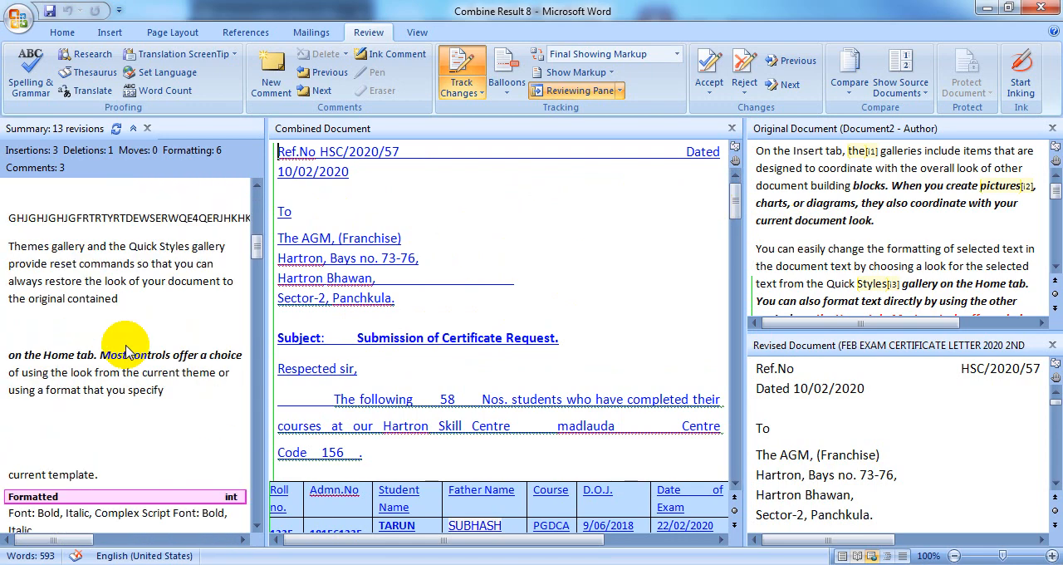
scroll(125, 350, down, 10)
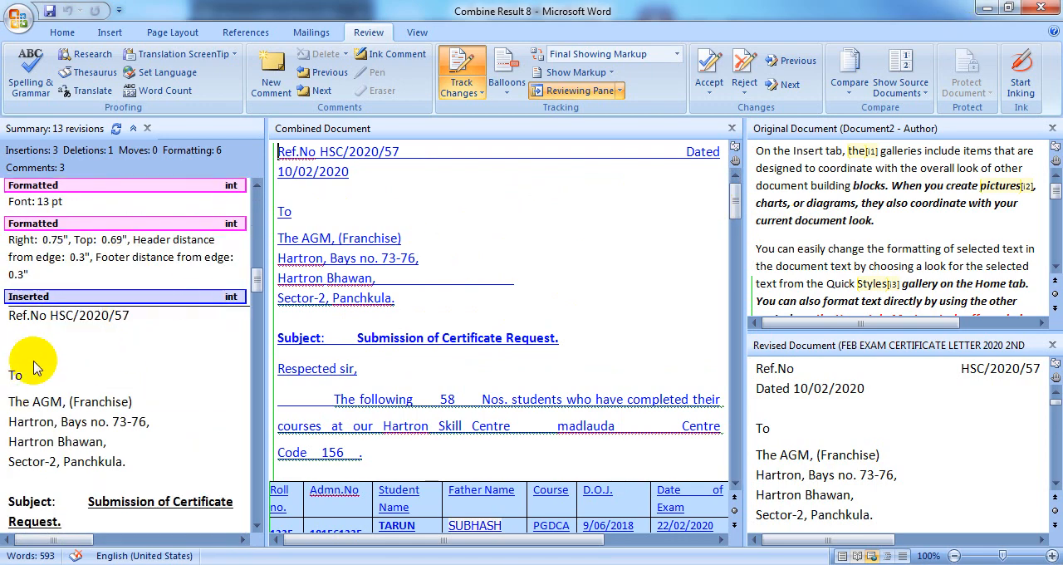
scroll(33, 365, down, 15)
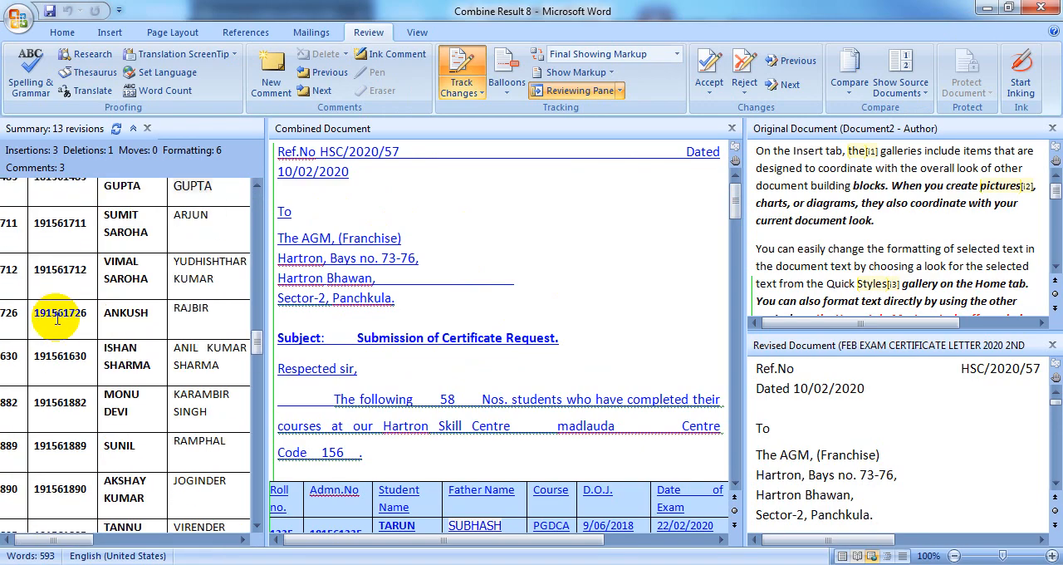
scroll(86, 420, down, 15)
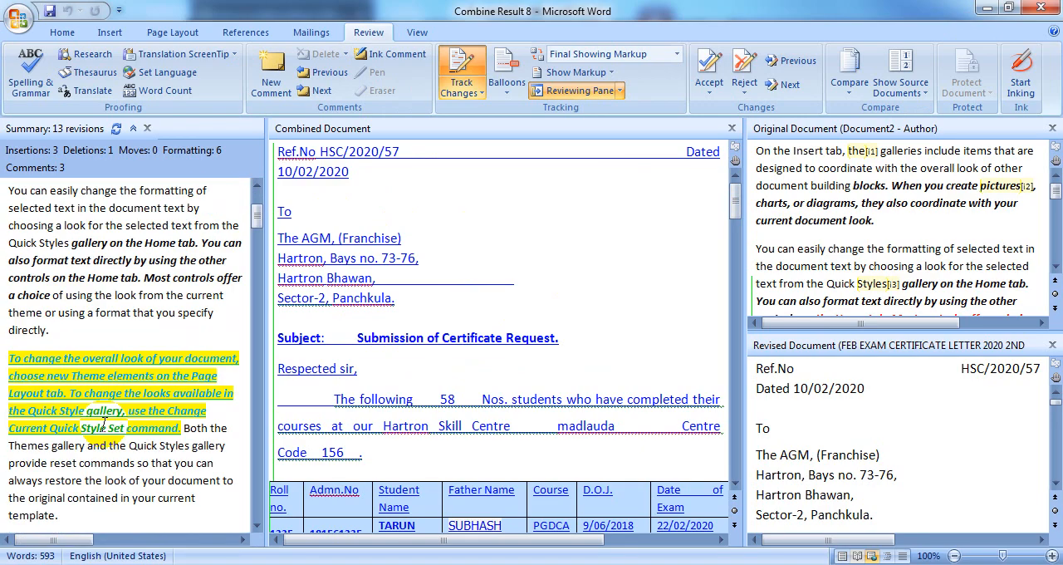
scroll(104, 428, up, 3)
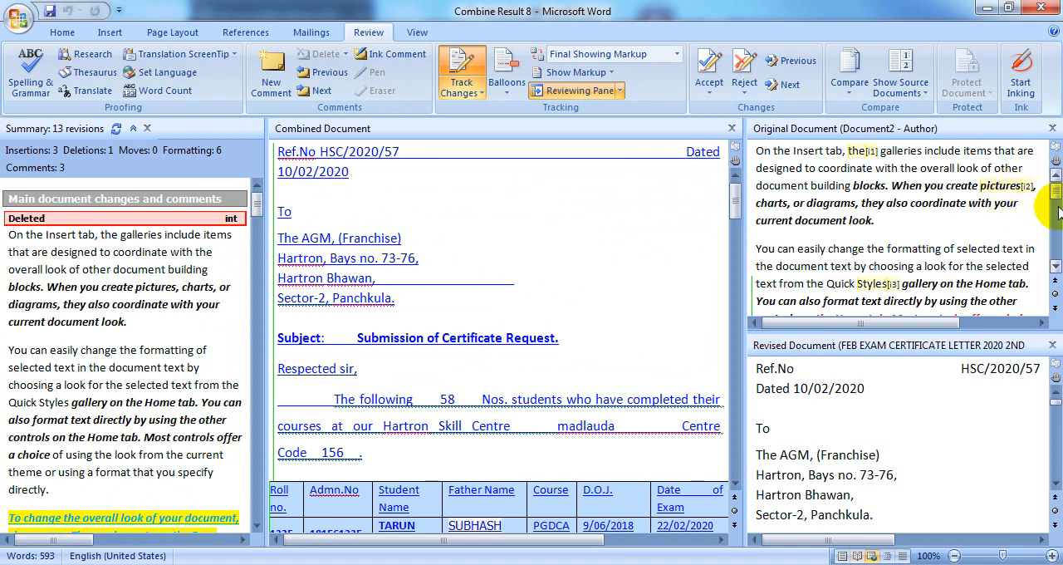
Display only the revised source document beside the combined result, followed by only the original, and return to the start of the combined document
click(901, 90)
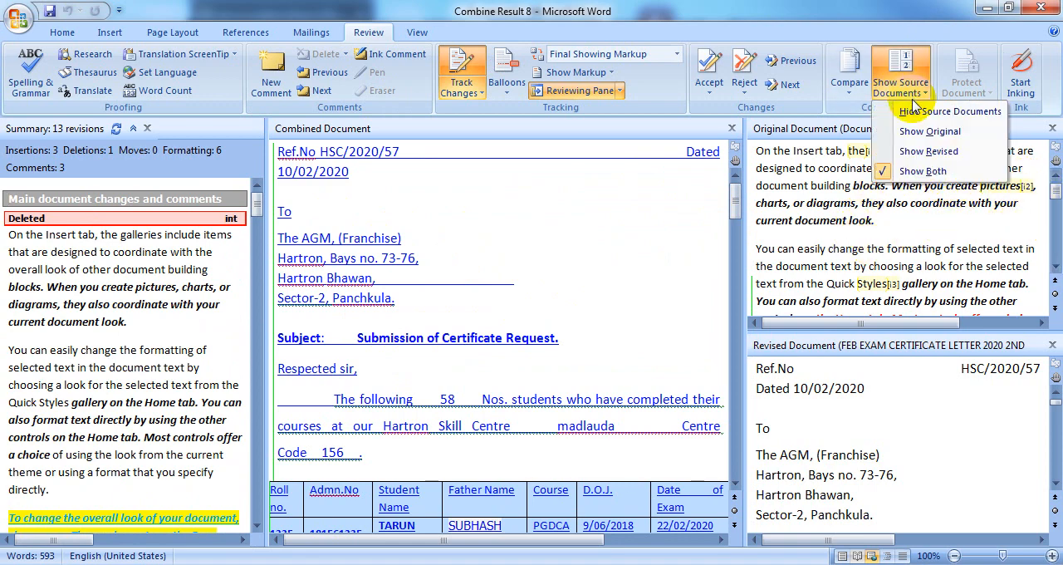
click(932, 150)
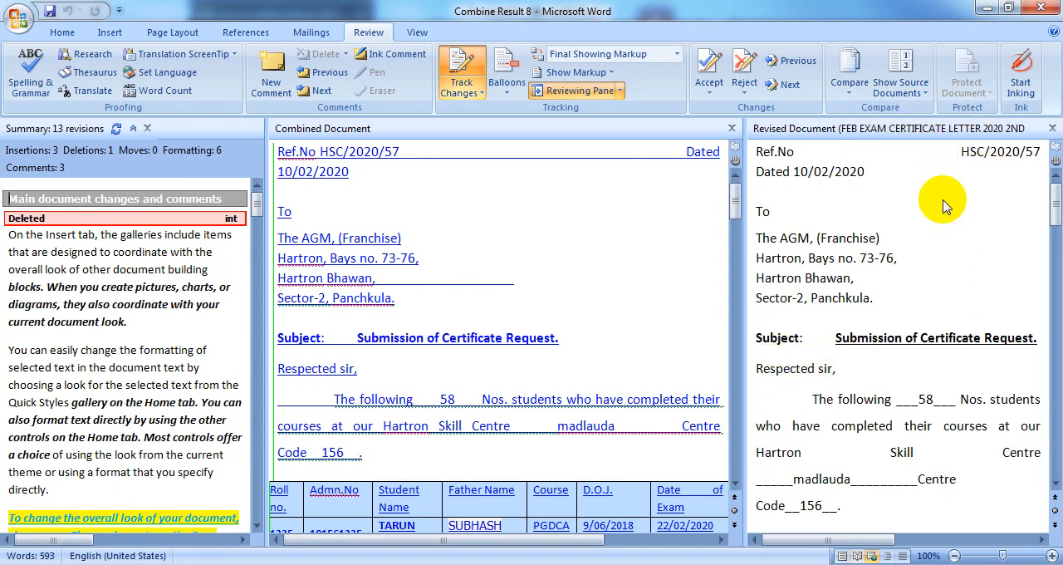
click(902, 74)
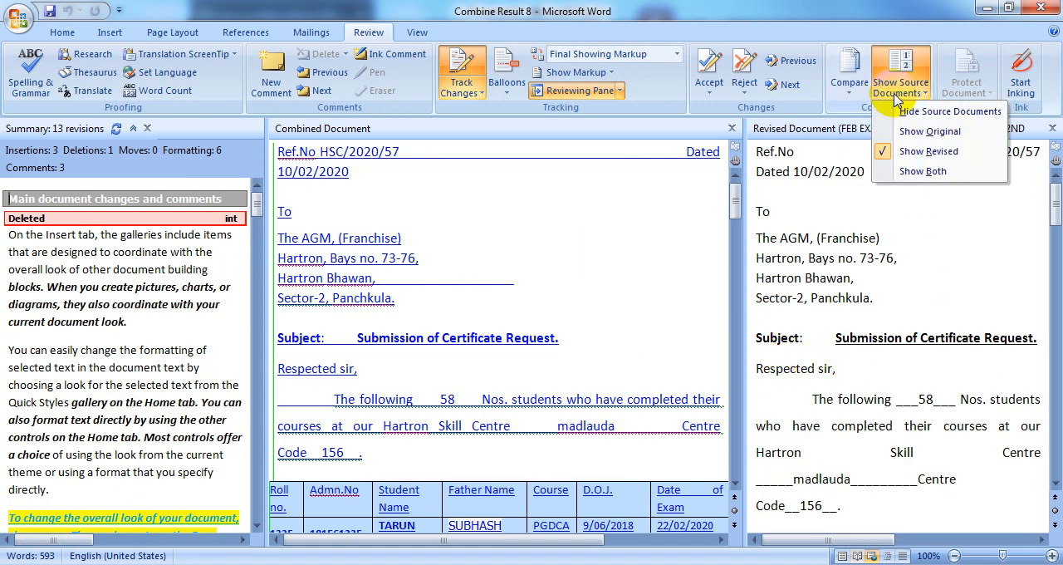
click(930, 132)
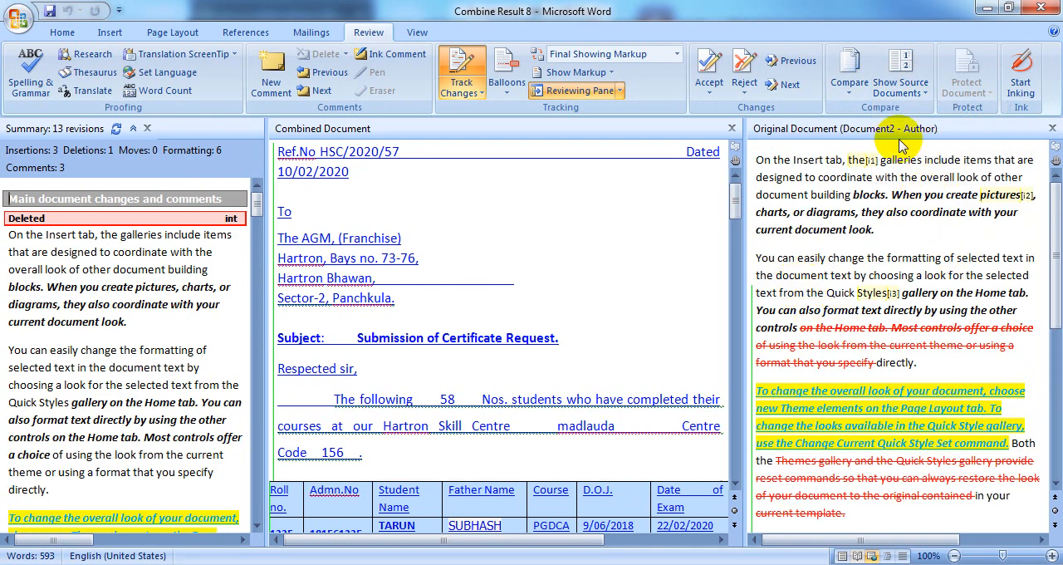
click(911, 94)
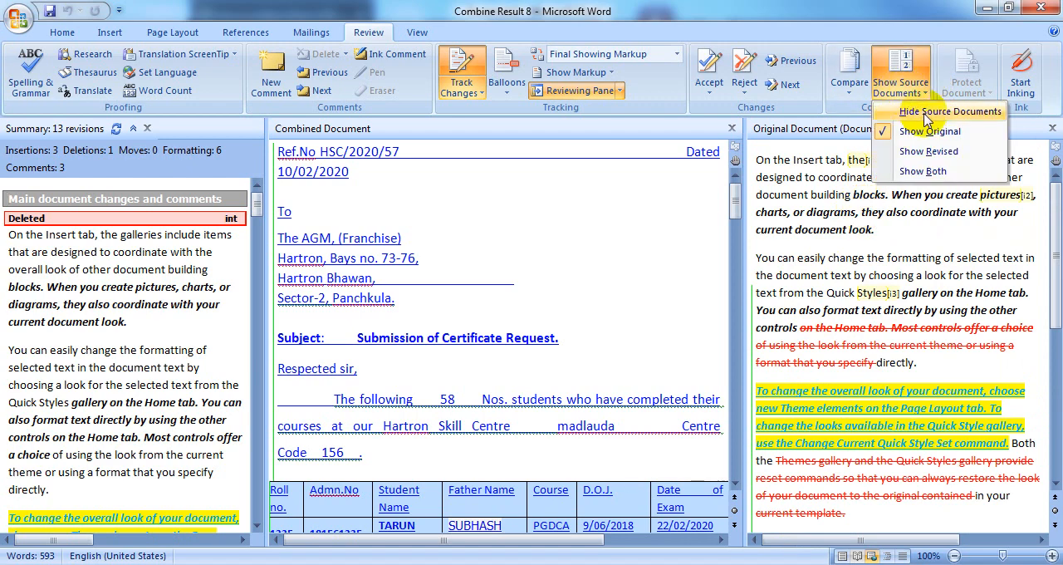
click(924, 226)
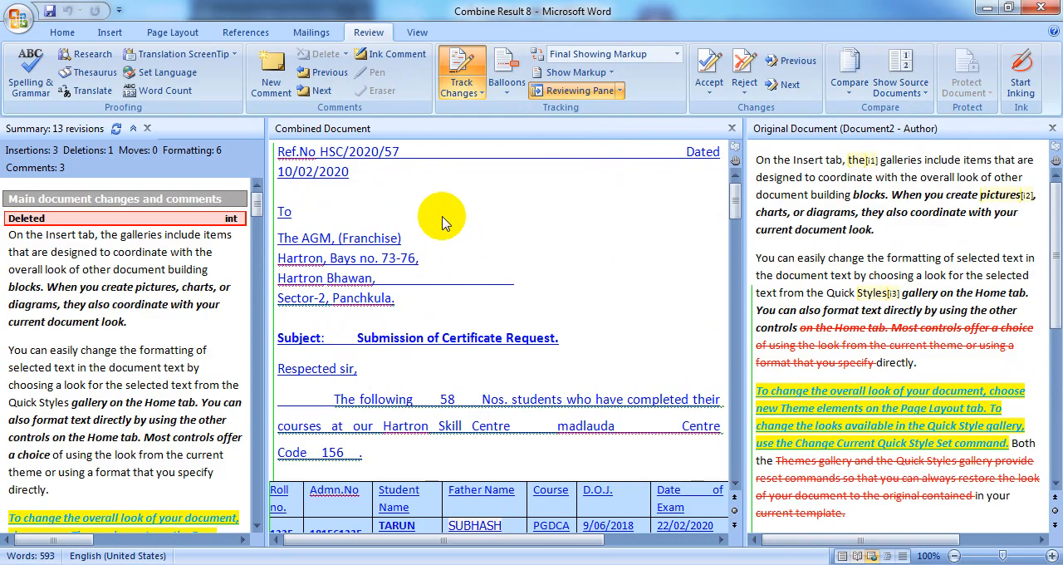
drag(732, 206, 735, 182)
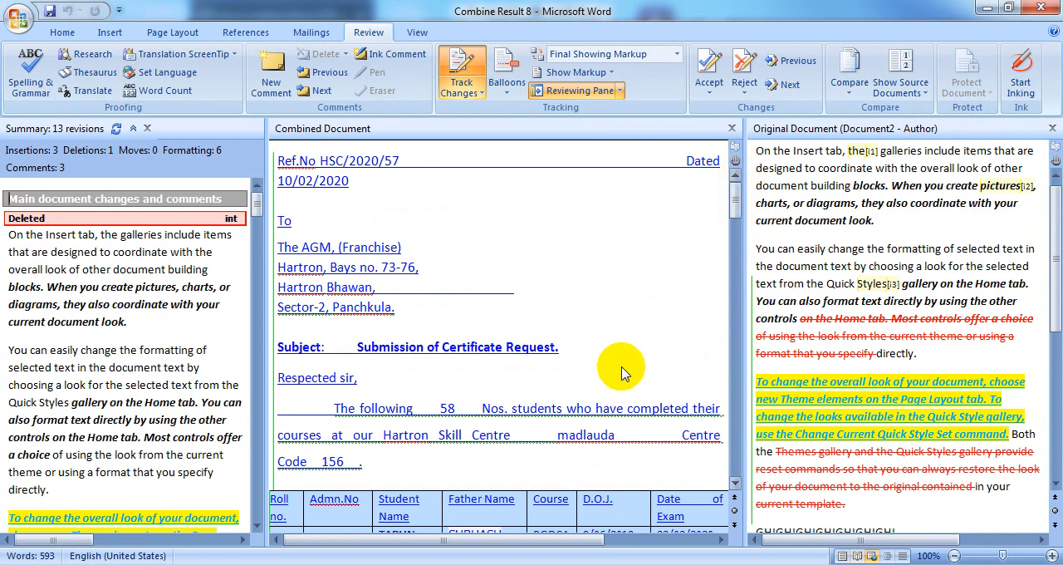
Switch back to Document2 and open the options for restricting formatting and editing
click(297, 524)
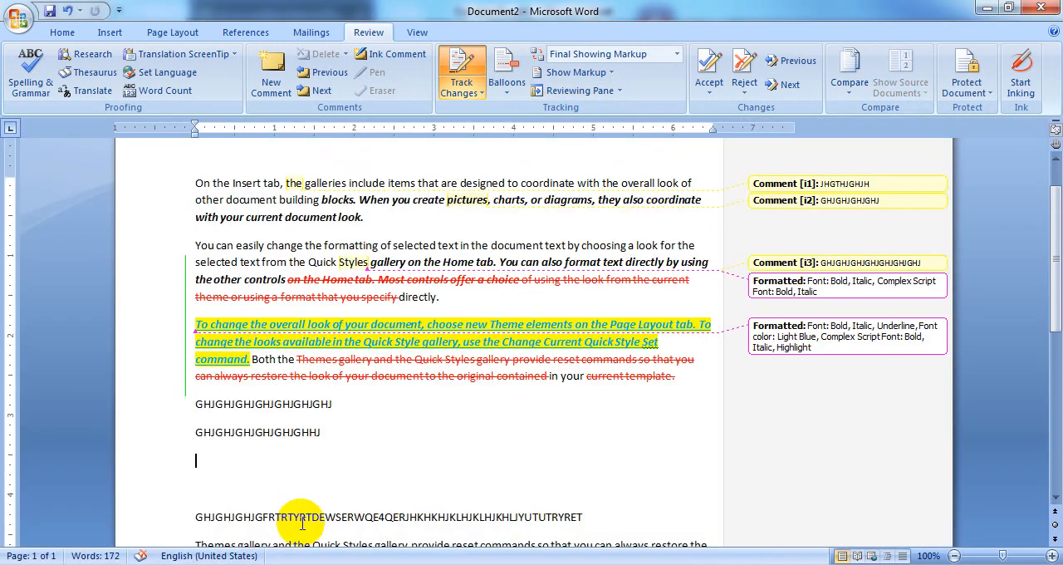
click(342, 442)
click(371, 465)
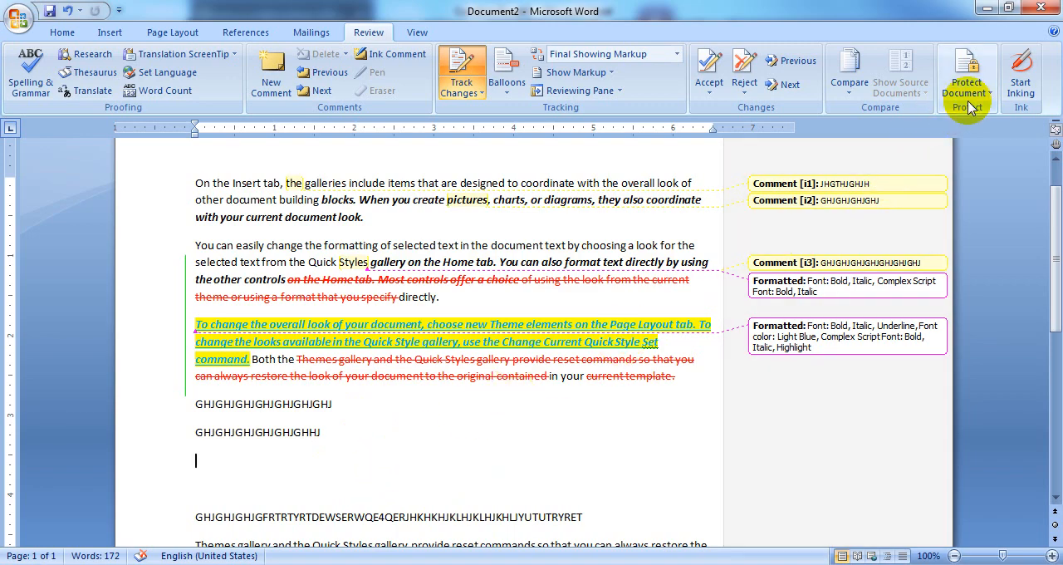
click(967, 87)
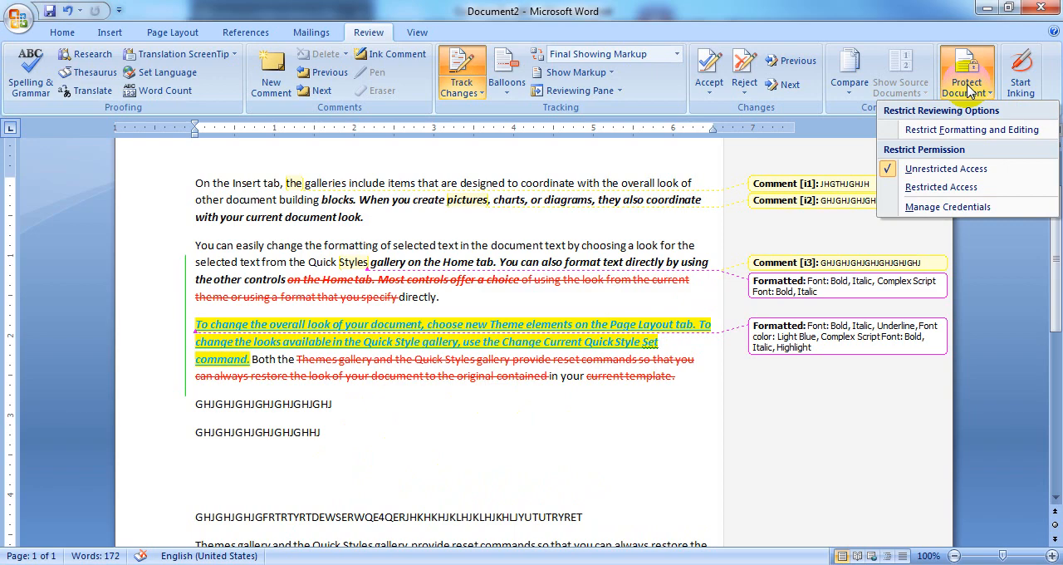
click(981, 131)
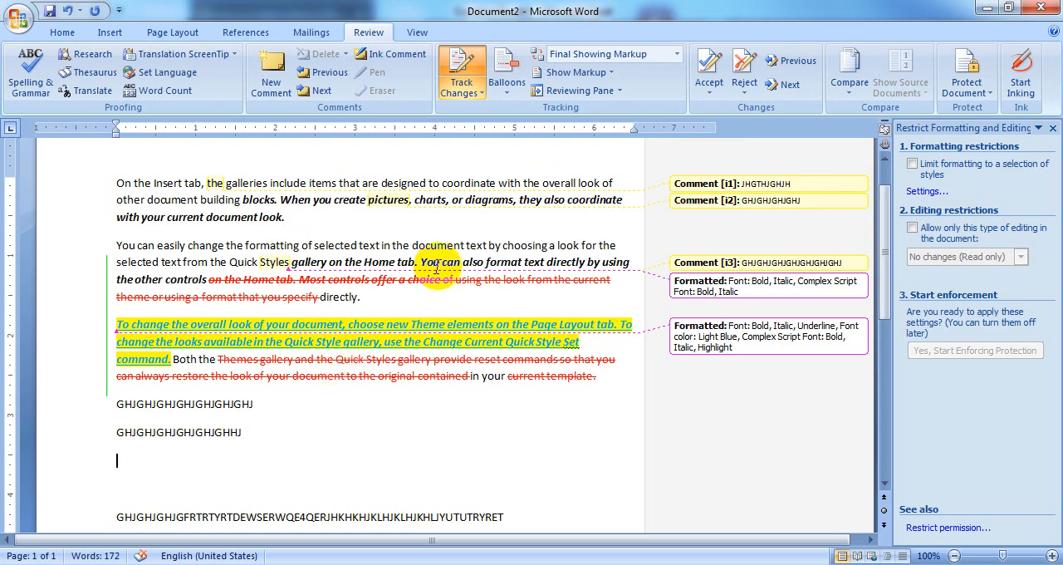
Limit formatting to a selection of styles and start enforcing protection, entering and confirming a new protection password
mouse_move(436, 268)
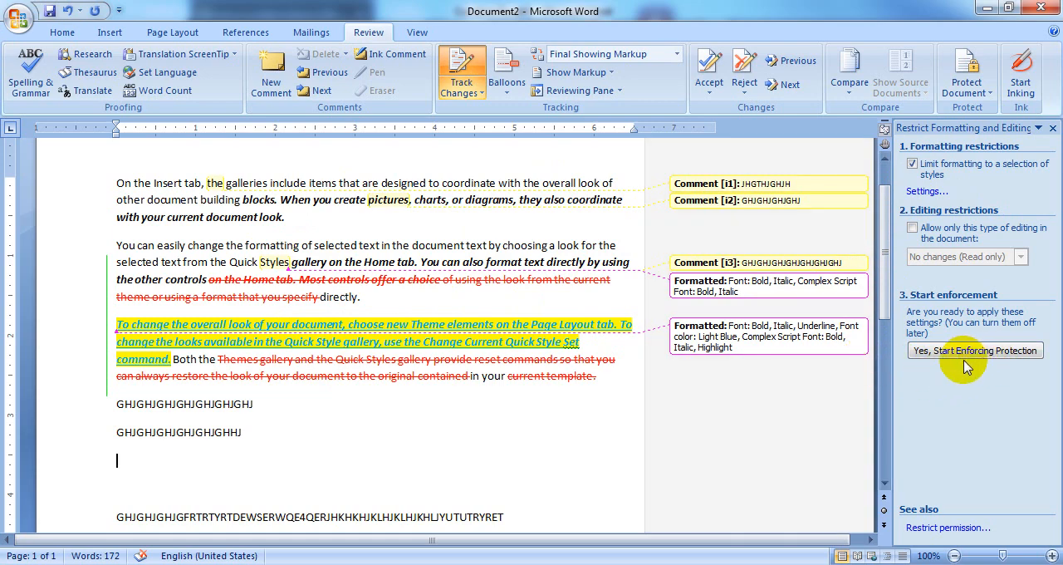
click(1014, 355)
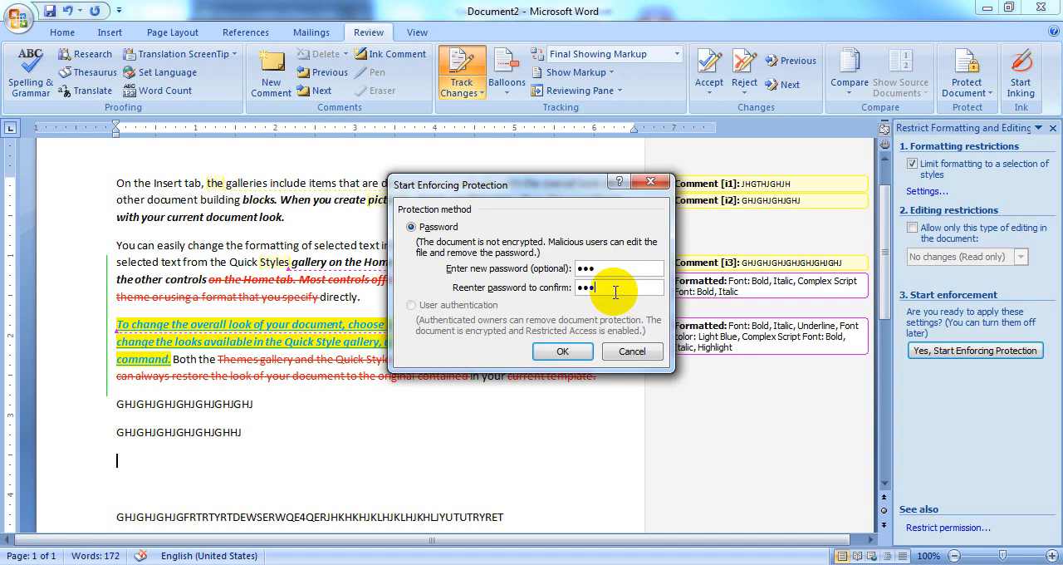
click(563, 352)
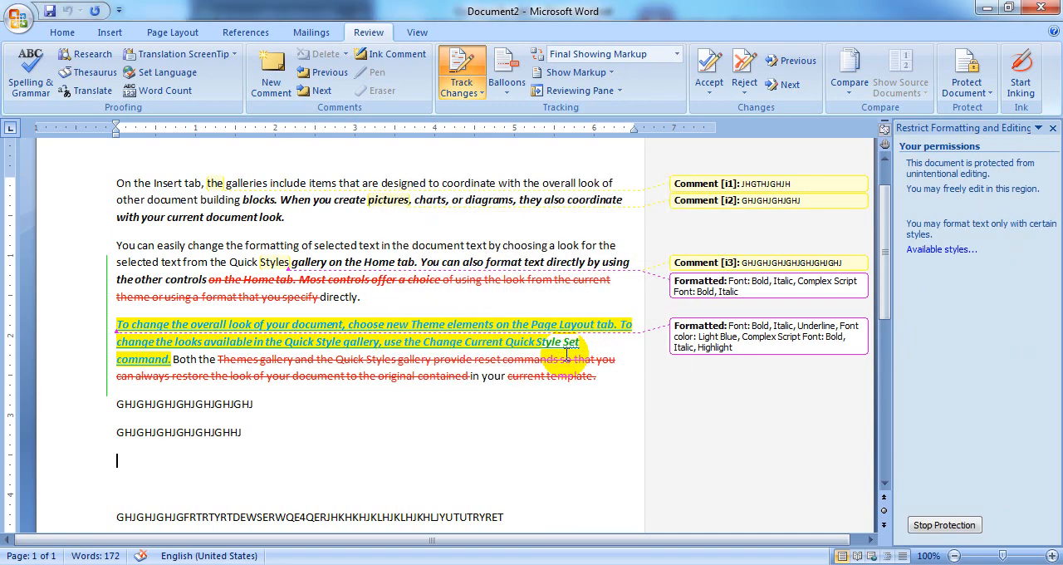
Check the font and paragraph formatting commands under protection, and stop protection by entering the document password
click(62, 34)
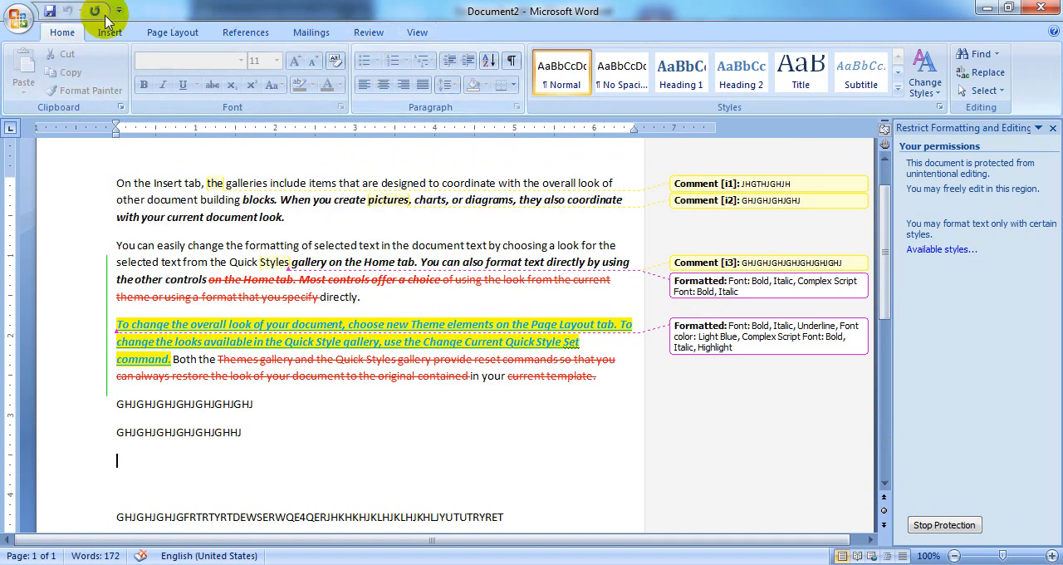
click(928, 532)
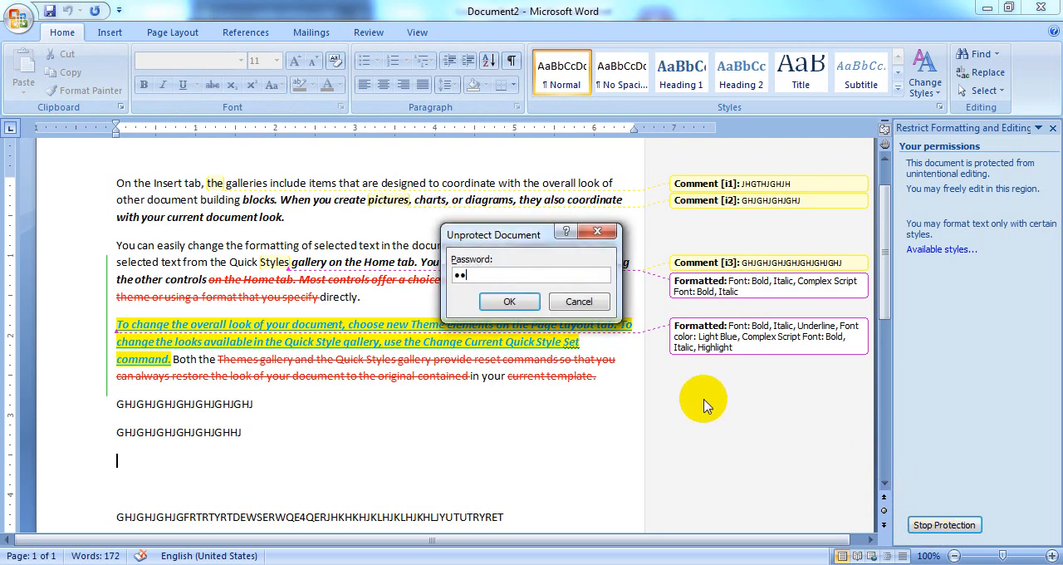
click(507, 301)
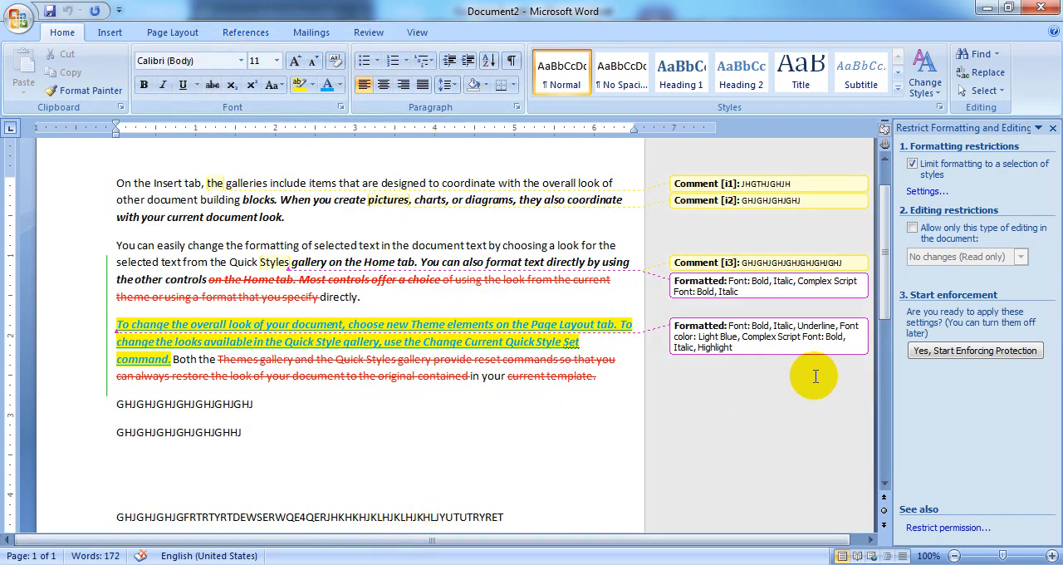
Restrict editing to No changes (Read only) and start enforcing protection, entering and confirming a new protection password
click(912, 228)
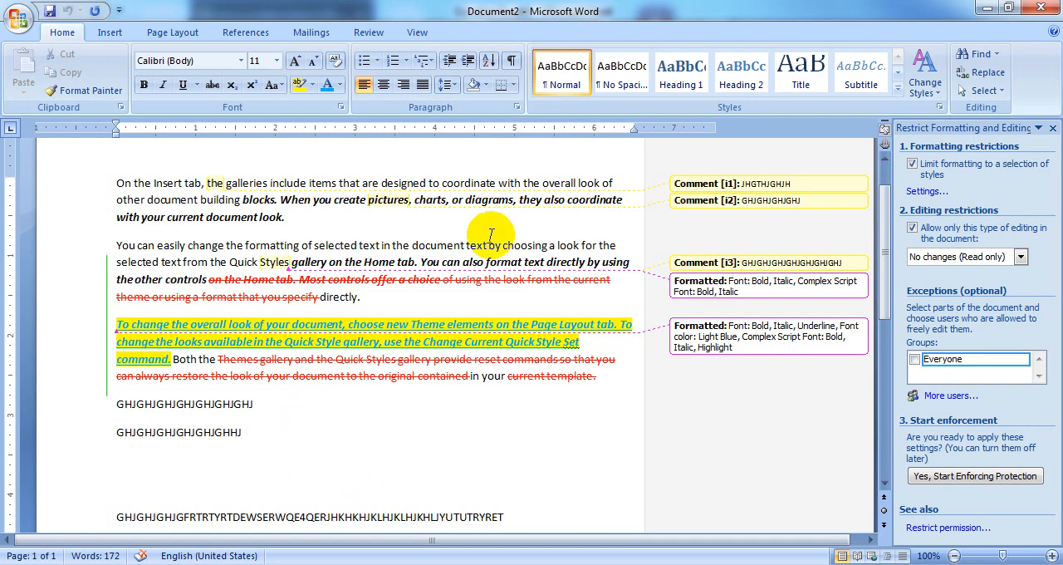
mouse_move(246, 316)
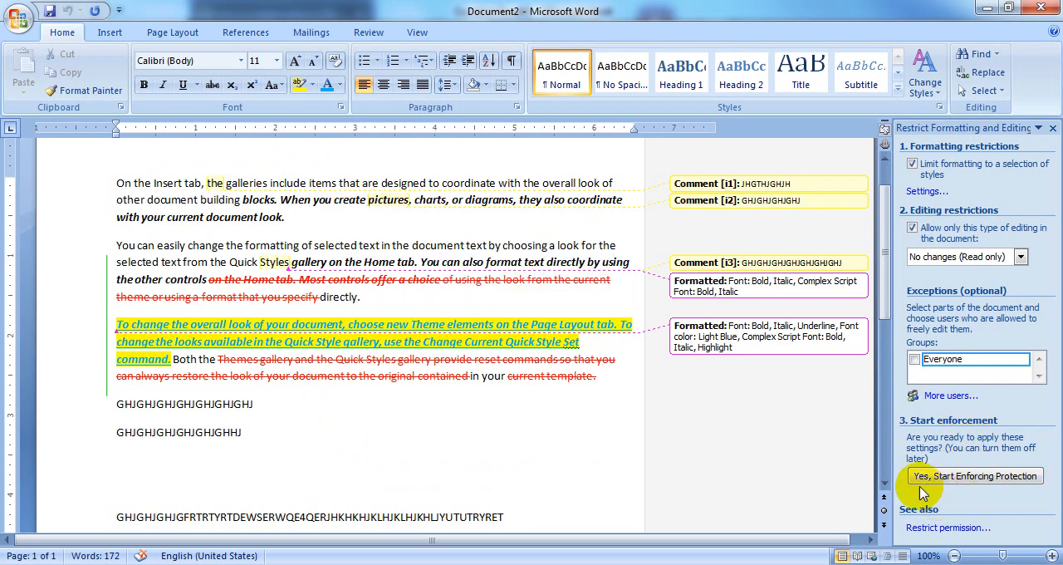
click(1004, 480)
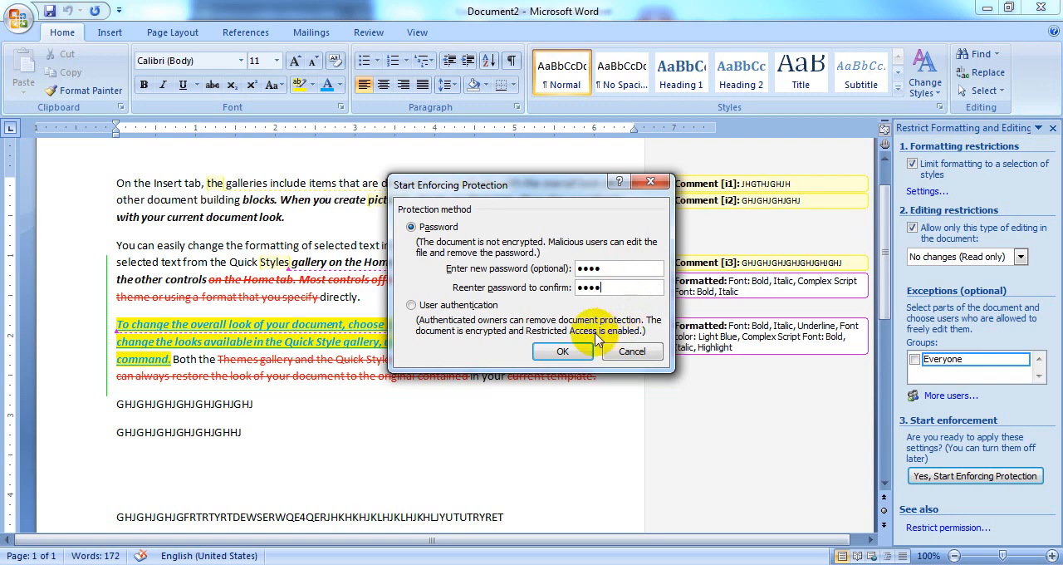
click(568, 352)
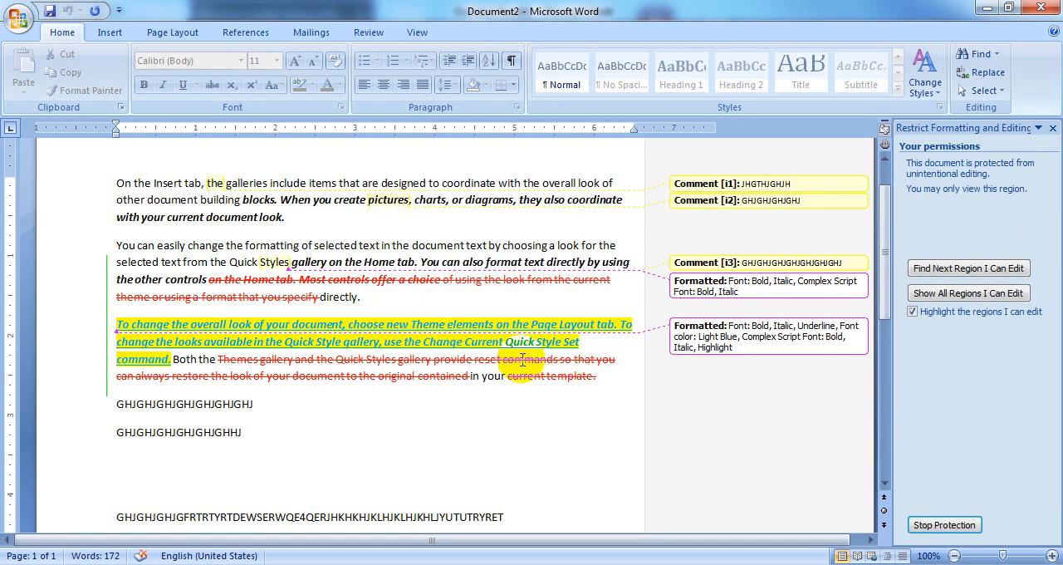
Try to enter text on the blank line below the second GHJGHJ line, and stop protection by entering the document password
click(140, 481)
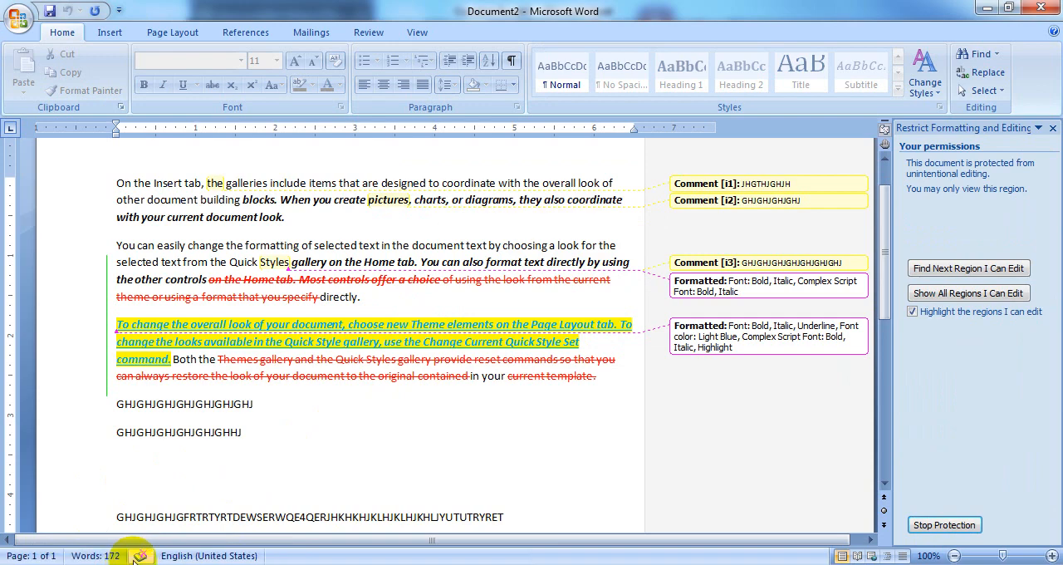
key(g)
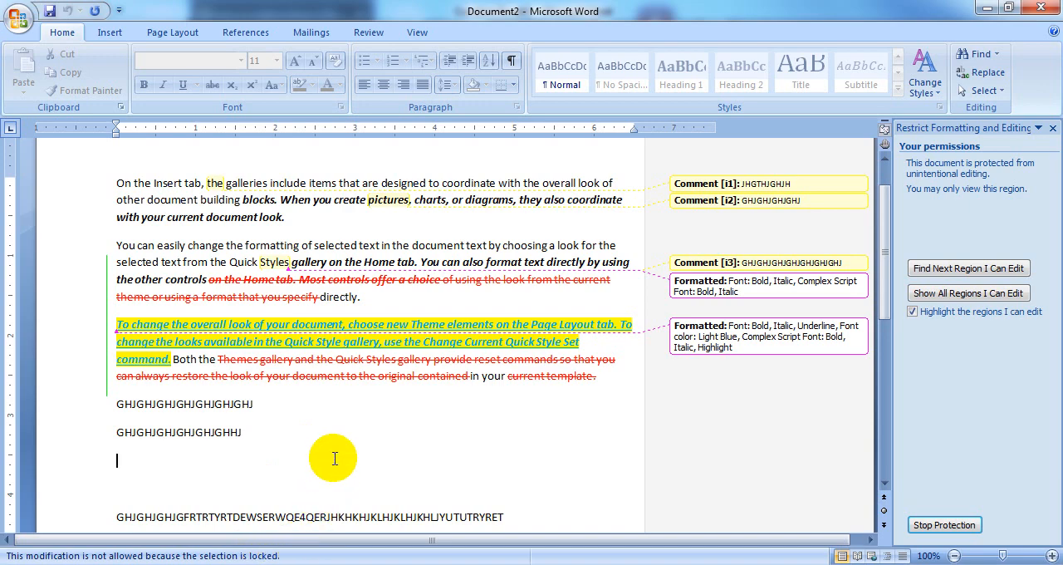
click(945, 525)
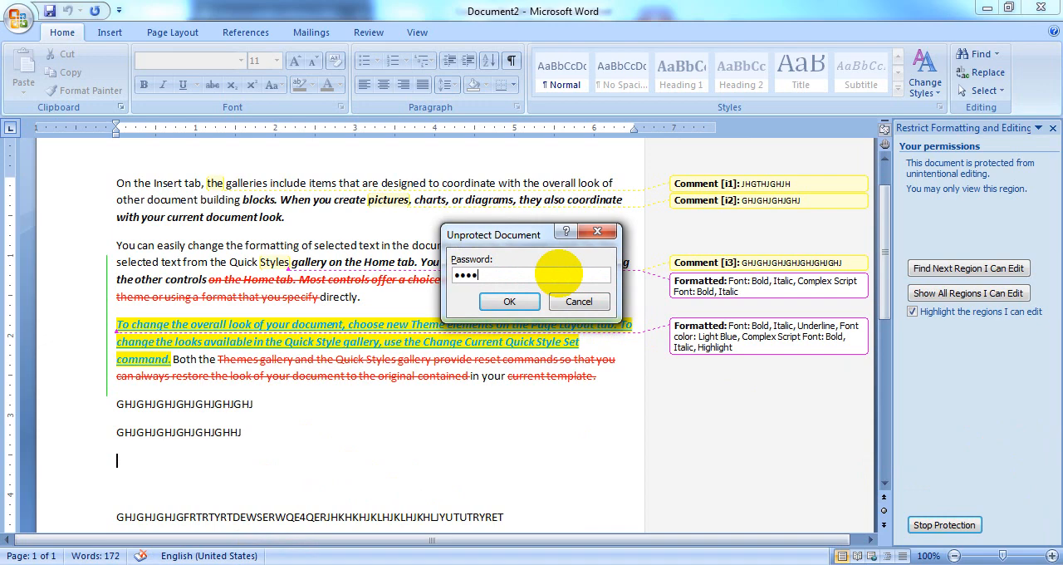
click(513, 303)
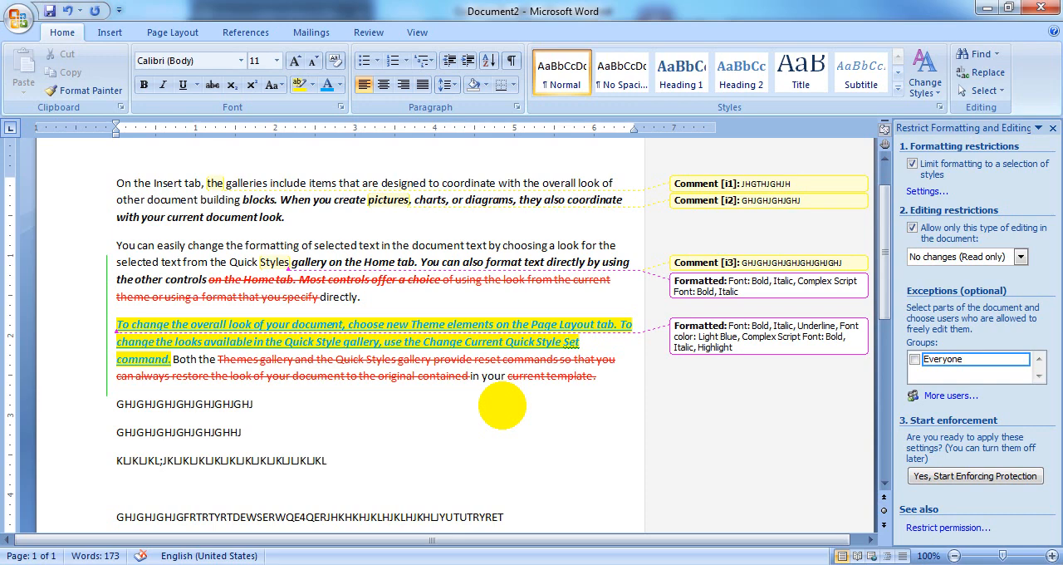
Add a line of filler text beginning KLJKLJKL on the blank line, start a new paragraph after it, and close the formatting and editing restrictions
click(348, 455)
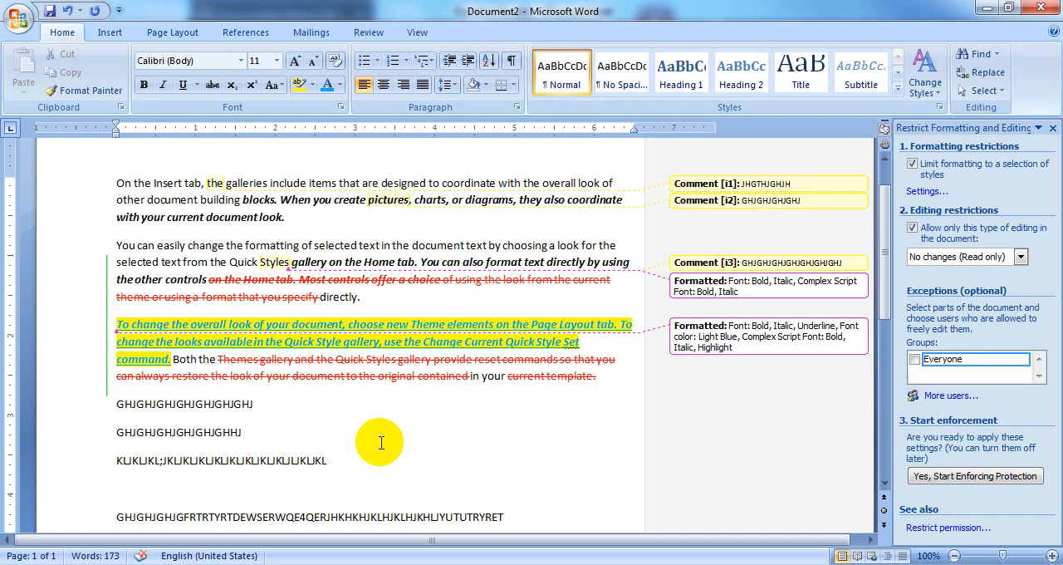
key(Return)
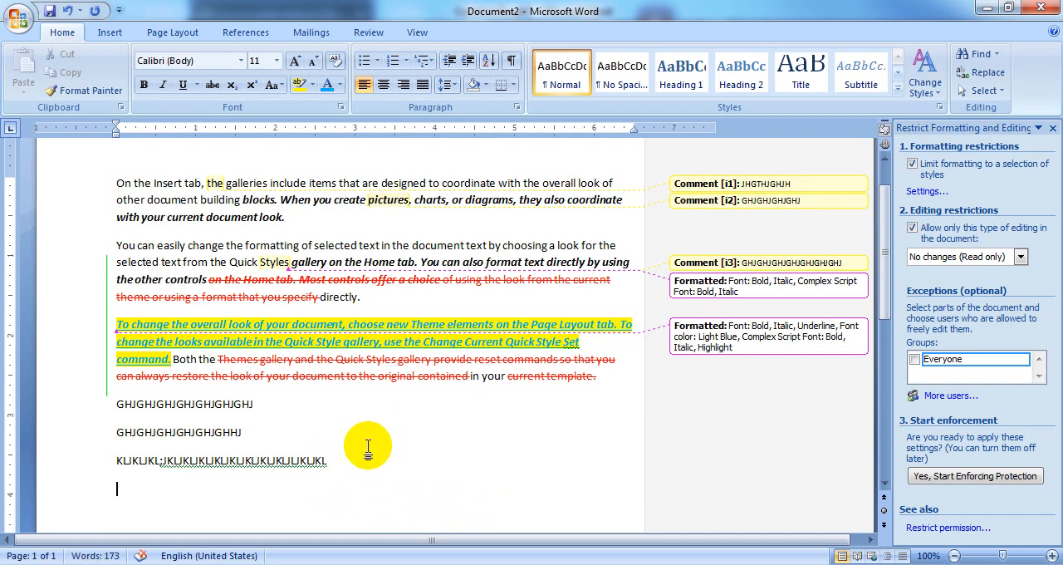
scroll(368, 449, down, 3)
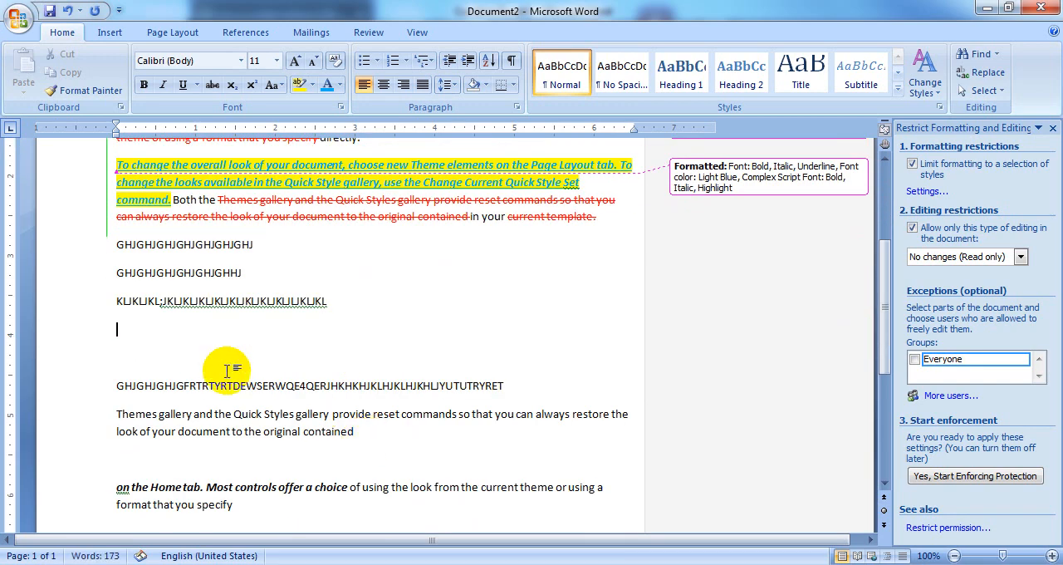
click(366, 33)
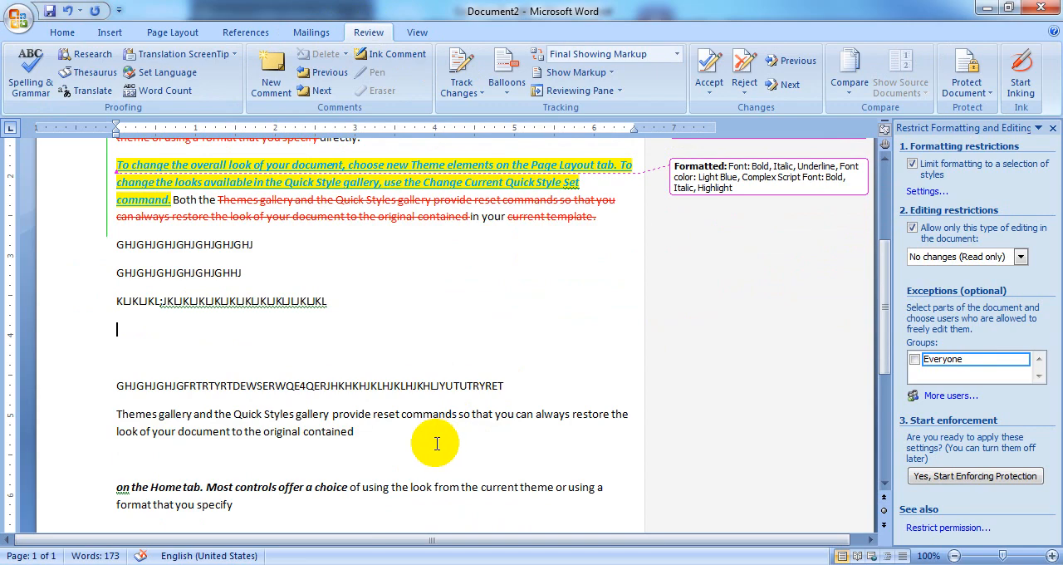
click(1052, 128)
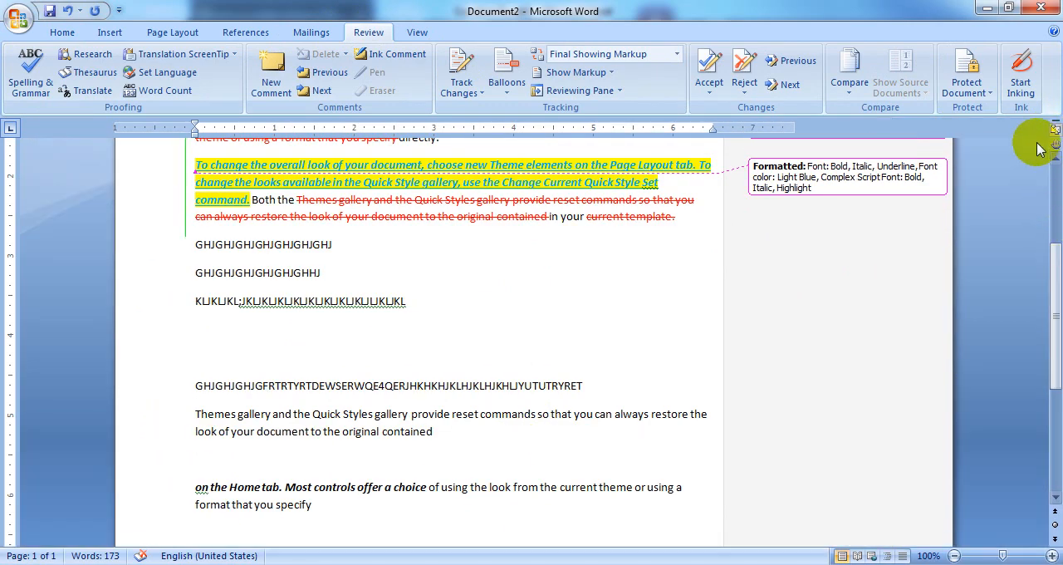
Start inking and draw yellow Highlighter strokes along the GHJGHJGHJGFRTRTYRT line, the two paragraphs below it and "current template."
click(1029, 97)
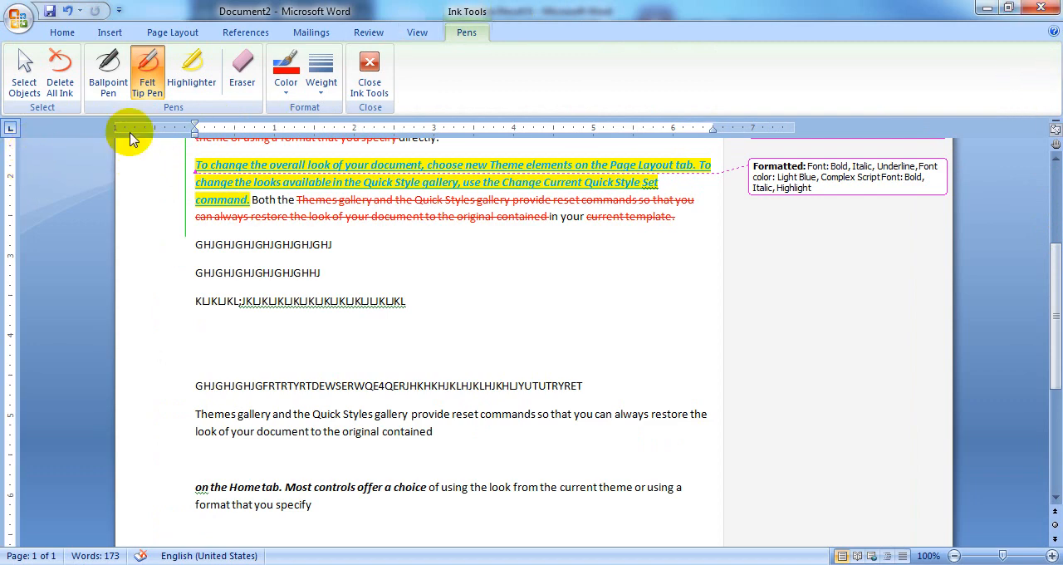
click(191, 70)
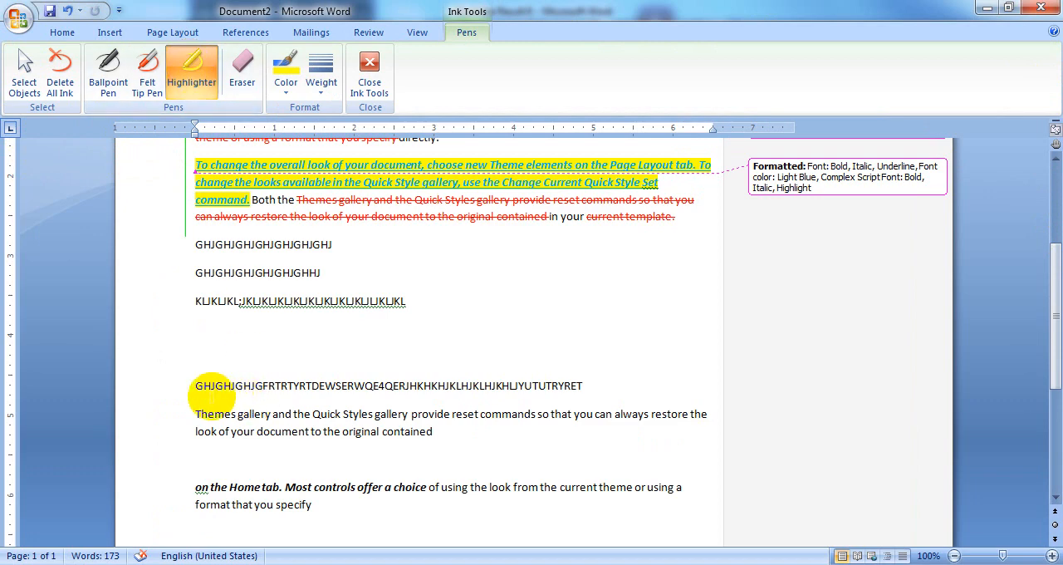
drag(197, 383, 596, 375)
drag(178, 429, 459, 442)
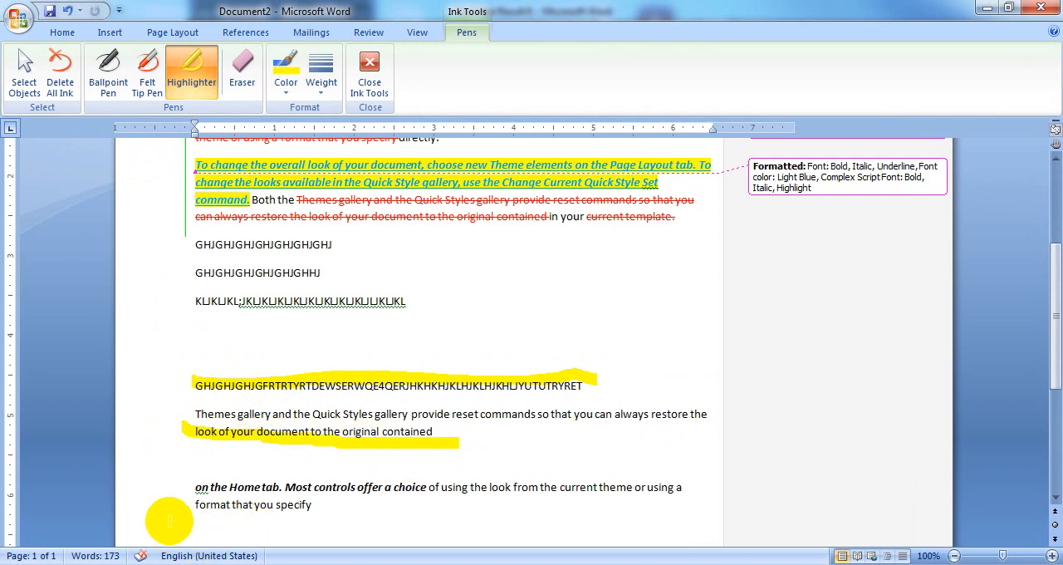
mouse_move(191, 484)
mouse_down()
mouse_move(238, 501)
mouse_move(322, 507)
mouse_up()
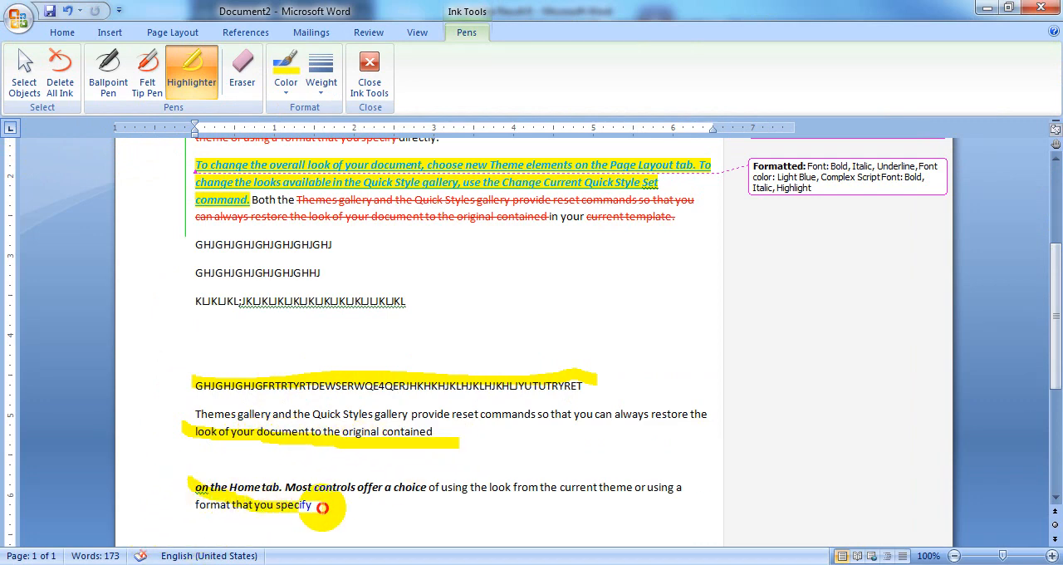
scroll(515, 372, down, 4)
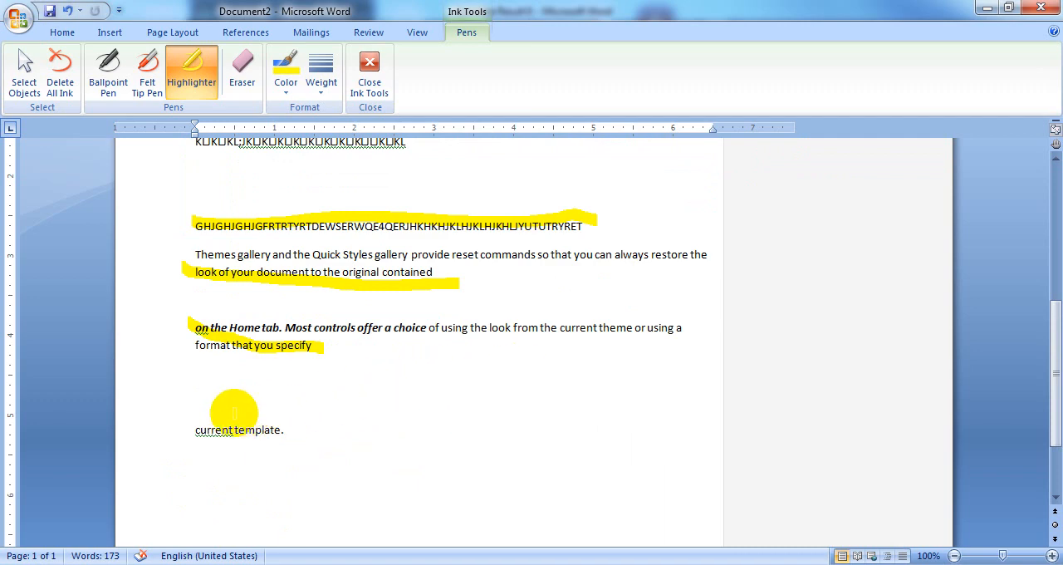
drag(191, 429, 289, 430)
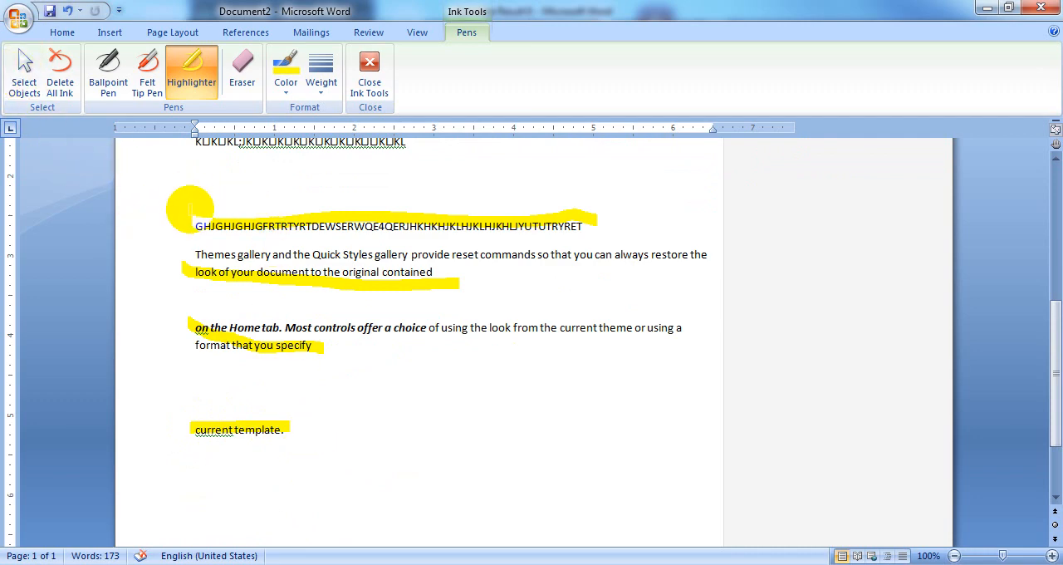
Draw five freehand red strokes with the Felt Tip Pen in the blank area around "current template."
click(149, 79)
drag(205, 381, 359, 375)
drag(343, 387, 490, 363)
drag(415, 438, 642, 403)
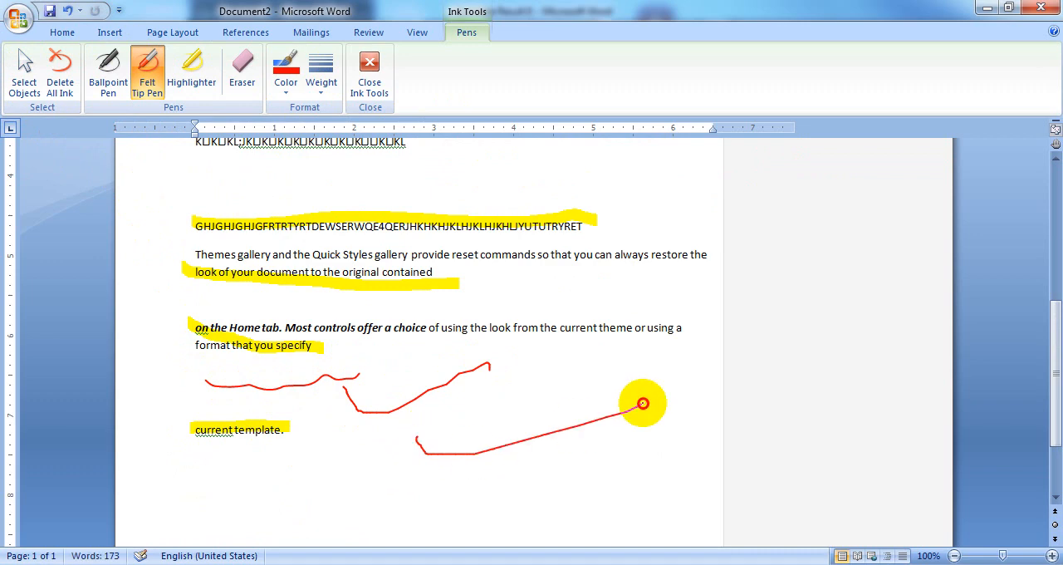
drag(313, 471, 460, 468)
drag(193, 482, 308, 469)
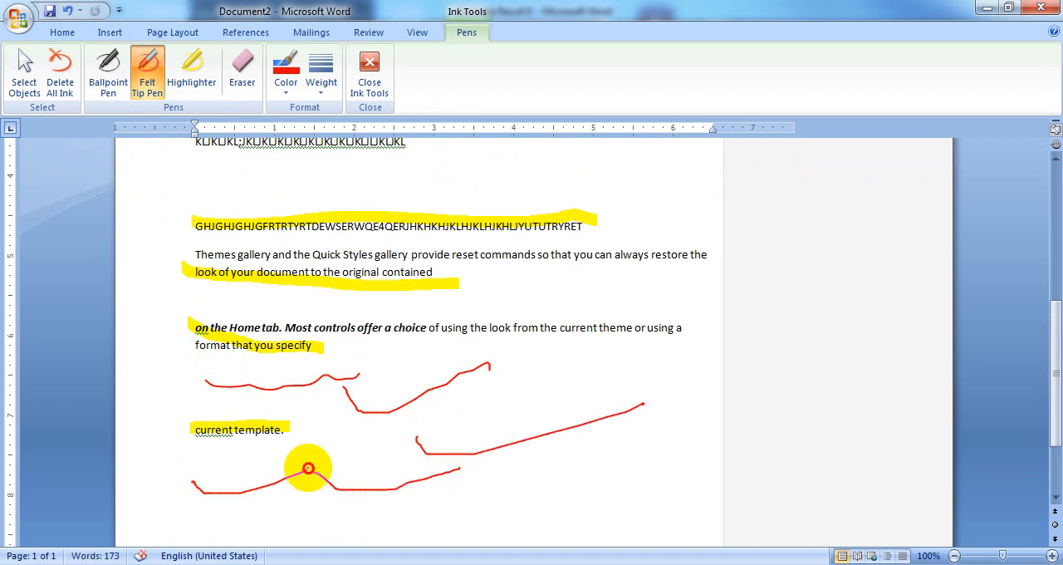
Erase all the red pen strokes and yellow highlighter strokes with the Eraser
click(241, 68)
mouse_move(201, 367)
mouse_down()
mouse_move(233, 384)
mouse_move(470, 404)
mouse_move(285, 496)
mouse_move(273, 474)
mouse_up()
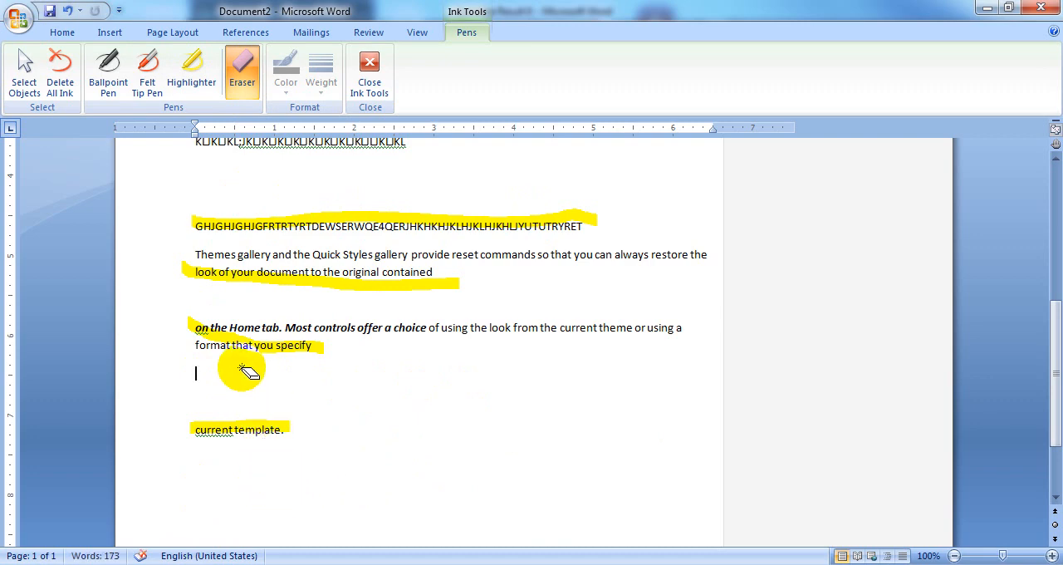
mouse_move(245, 371)
mouse_down()
mouse_move(332, 242)
mouse_move(226, 427)
mouse_move(243, 407)
mouse_up()
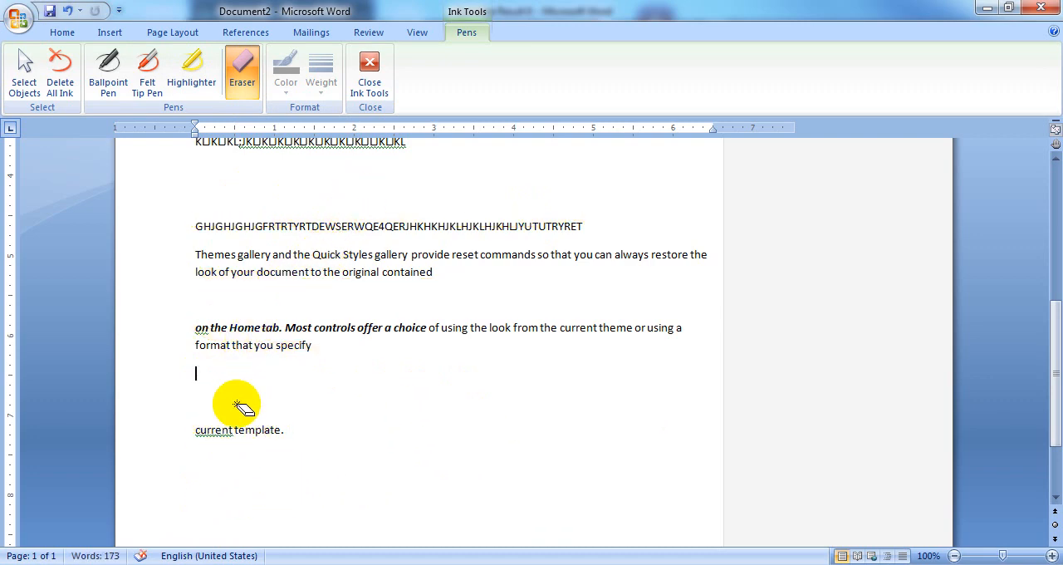
Draw four freehand black strokes with the Ballpoint Pen near "current template." and delete all ink from the document
click(108, 70)
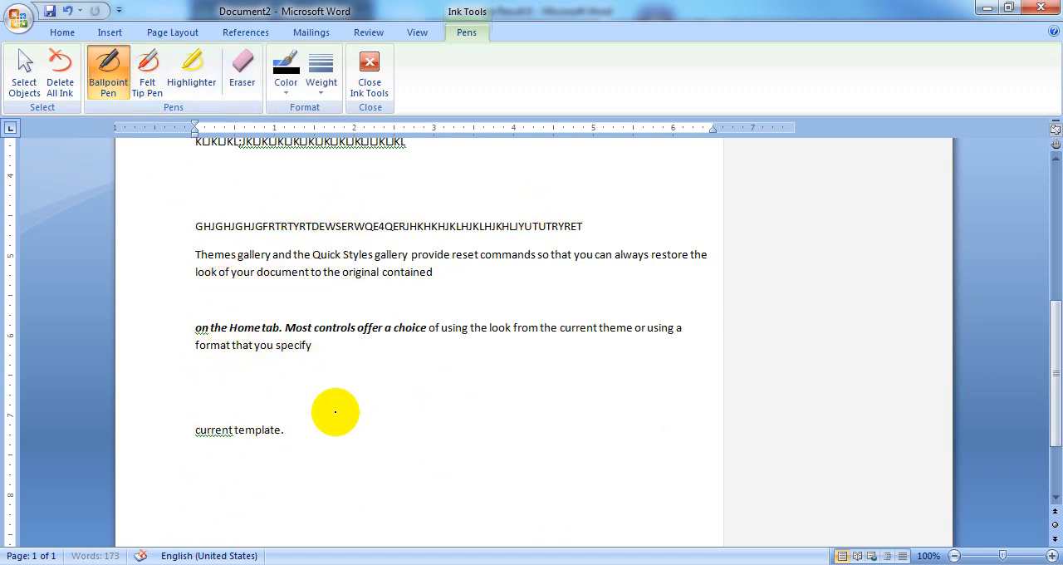
mouse_move(328, 390)
mouse_down()
mouse_move(358, 398)
mouse_move(443, 364)
mouse_up()
drag(386, 422, 525, 376)
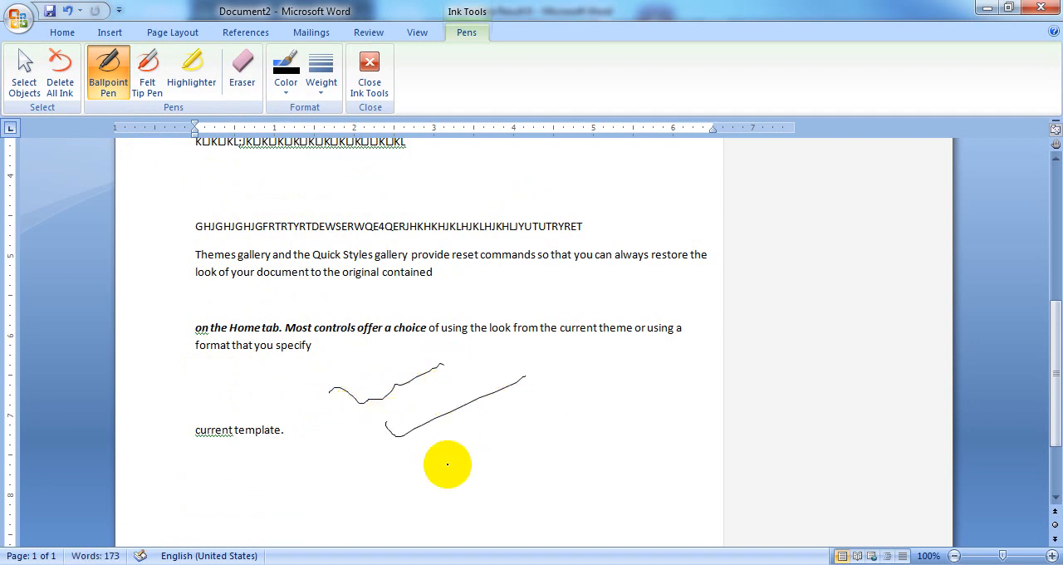
drag(447, 462, 562, 435)
mouse_move(464, 439)
mouse_down()
mouse_move(488, 447)
mouse_move(503, 417)
mouse_up()
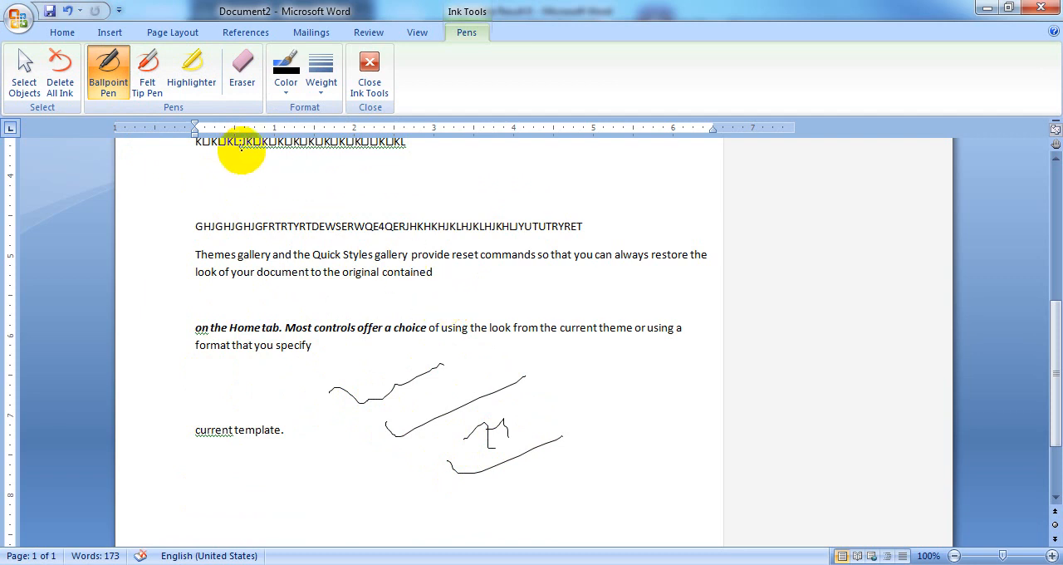
click(58, 68)
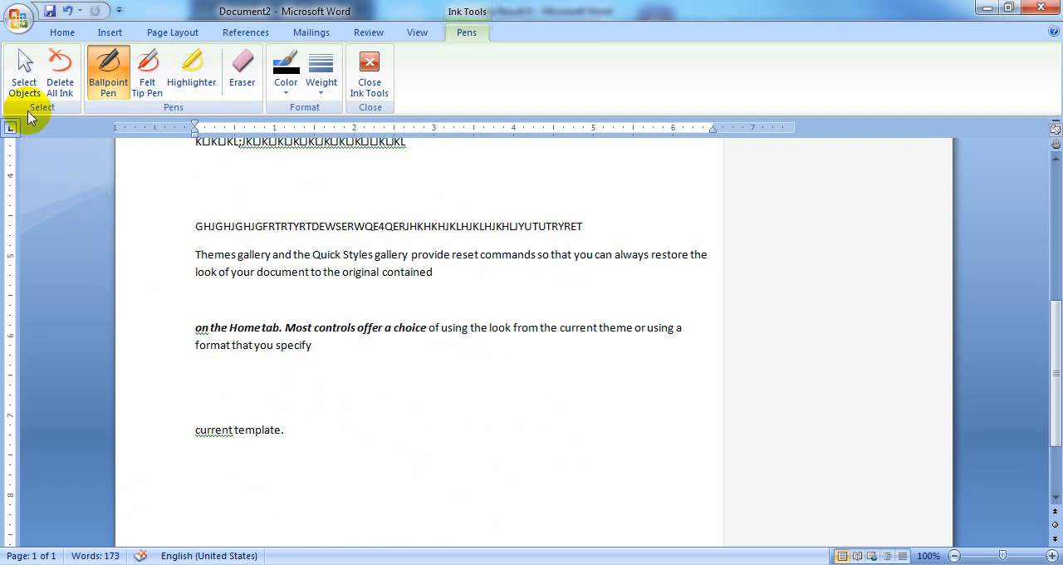
Draw a Select Objects selection around the GHJGHJGHJGFRTRTYRT line and set the ink color to yellow
click(24, 68)
drag(192, 216, 586, 233)
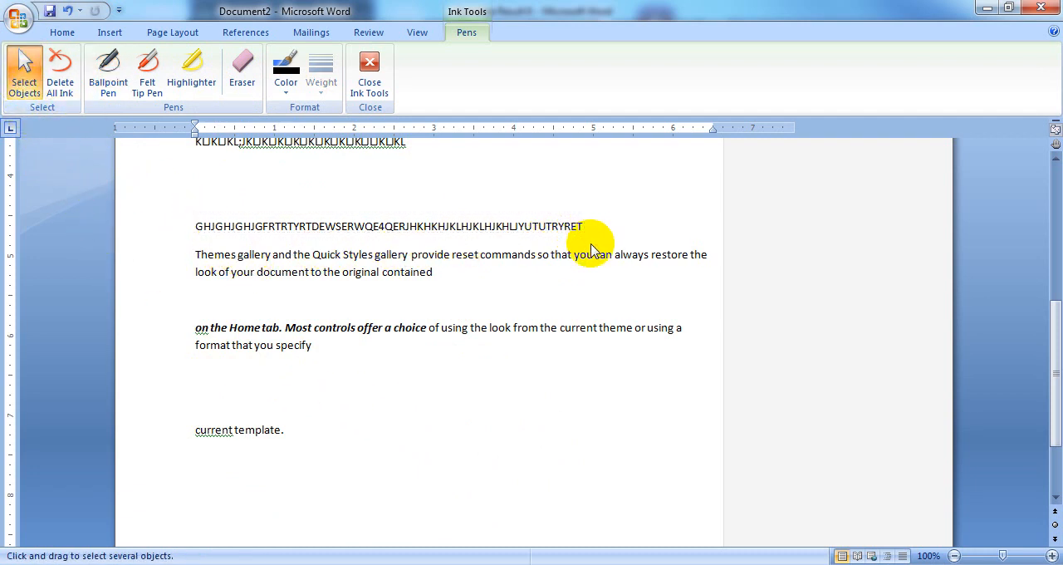
click(283, 90)
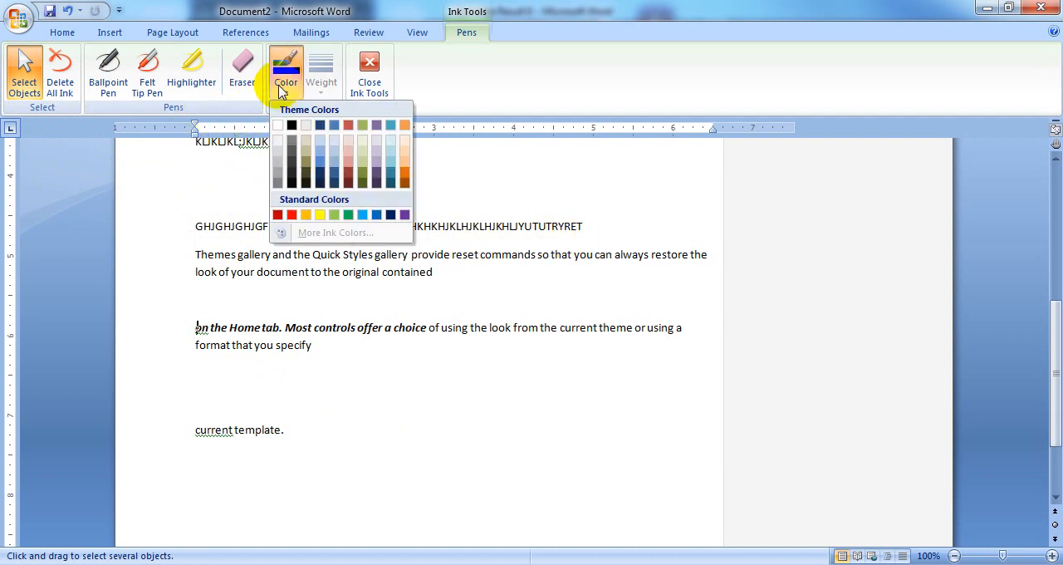
click(320, 215)
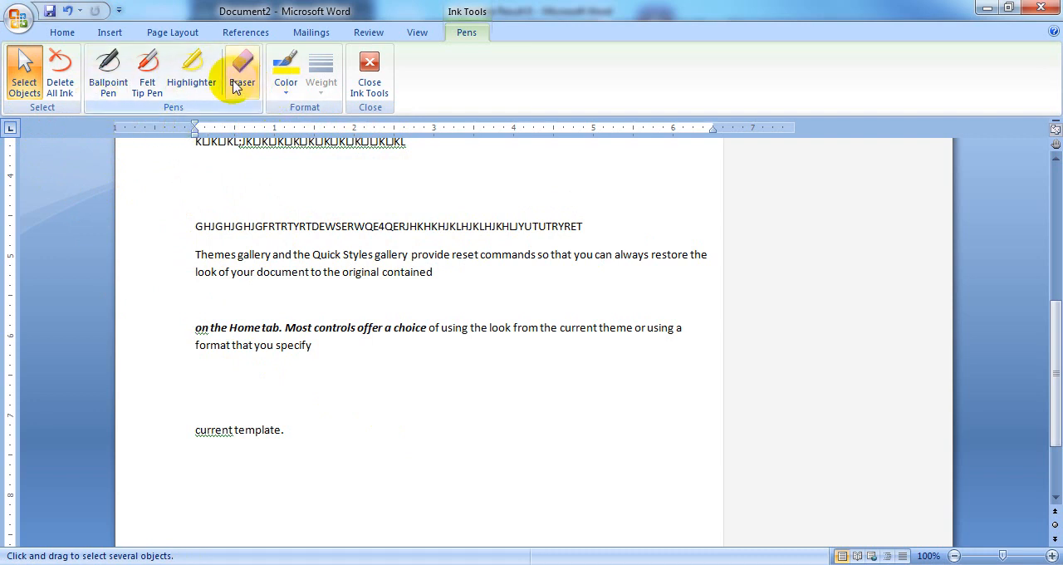
Draw a Select Objects selection around the "Themes gallery" paragraph and a freehand yellow Highlighter stroke across it
click(201, 81)
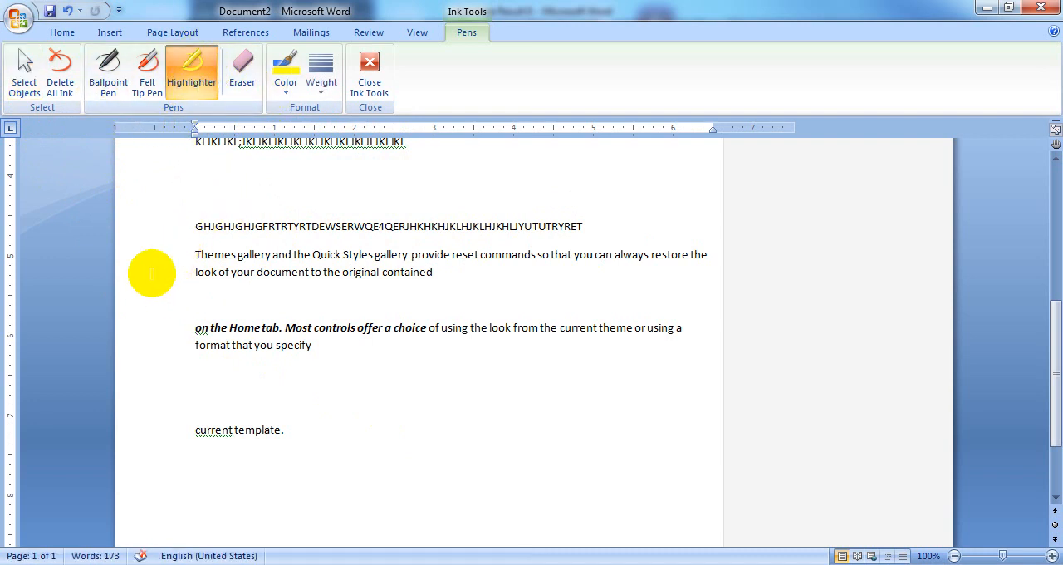
click(24, 73)
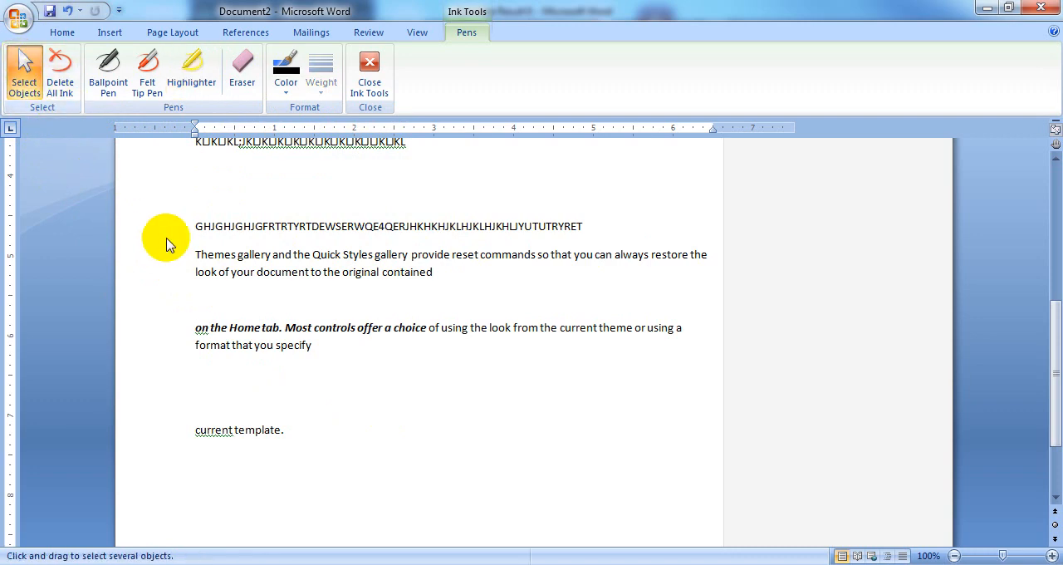
mouse_move(190, 243)
mouse_down()
mouse_move(290, 302)
mouse_move(677, 281)
mouse_move(708, 289)
mouse_up()
click(198, 76)
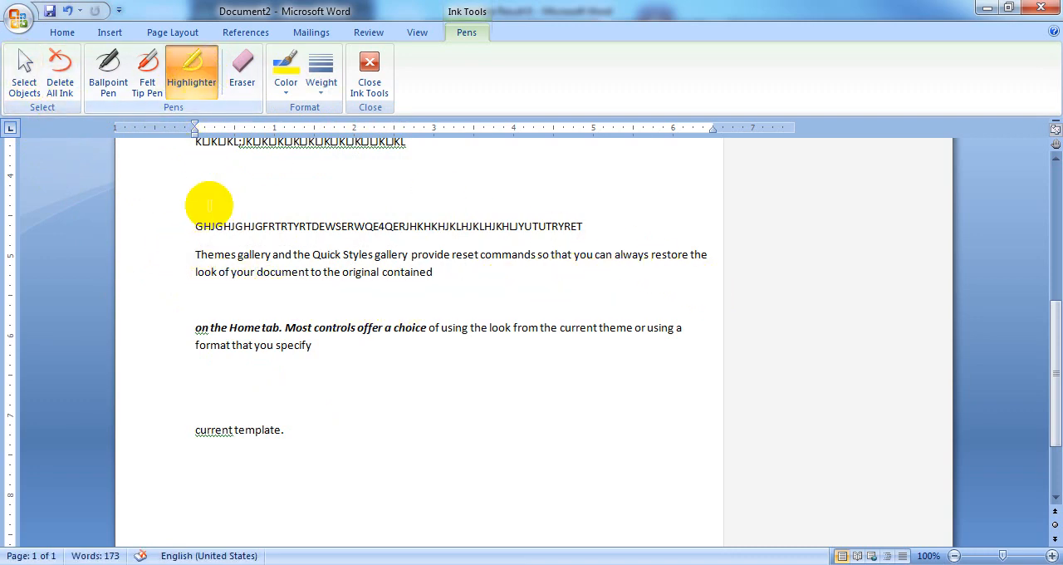
mouse_move(184, 245)
mouse_down()
mouse_move(374, 280)
mouse_move(490, 274)
mouse_up()
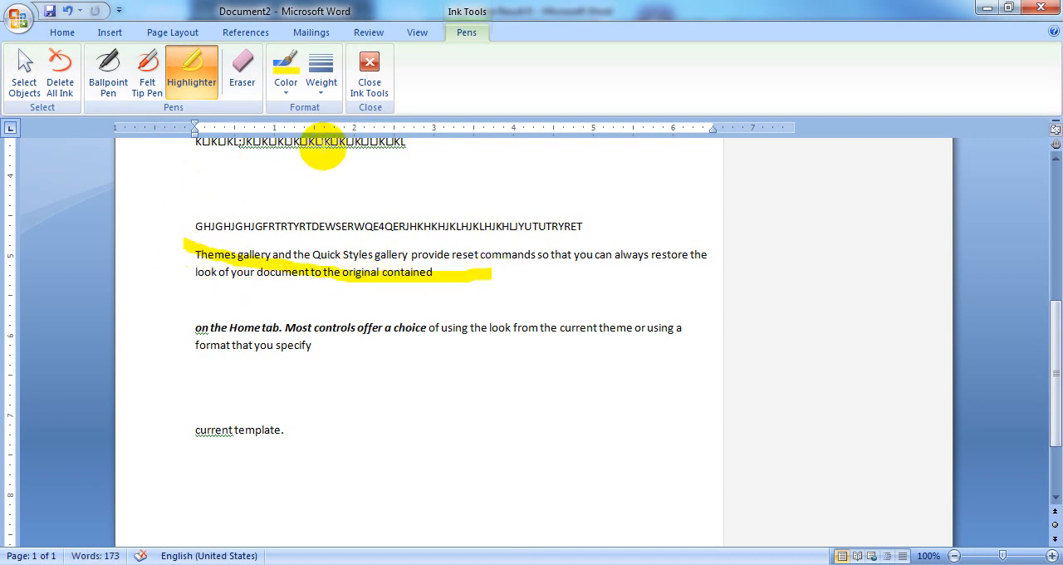
Highlight the "on the Home tab" paragraph with freehand yellow strokes at 4½ pt weight and close the ink tools
click(321, 86)
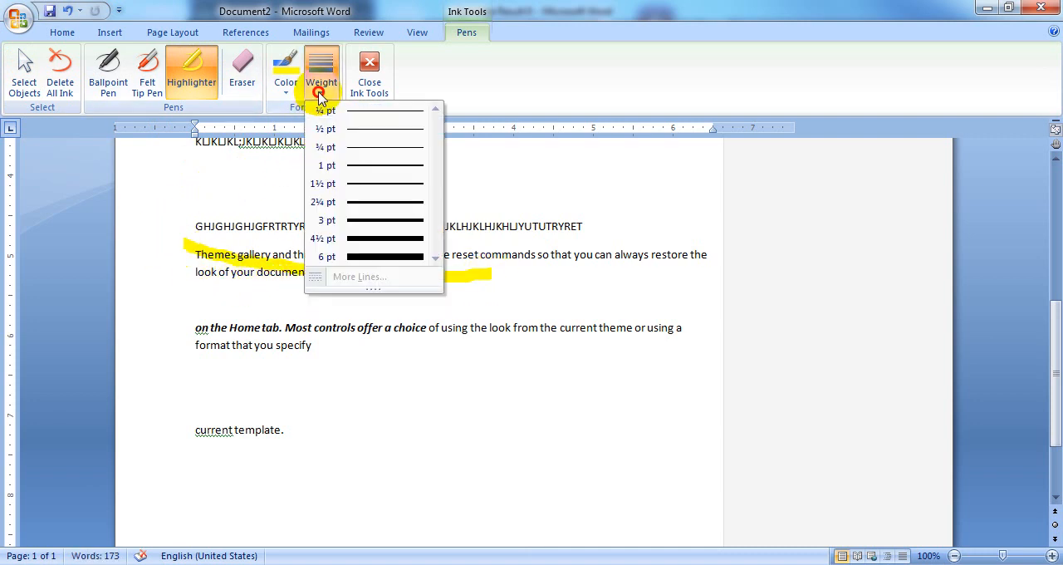
click(366, 242)
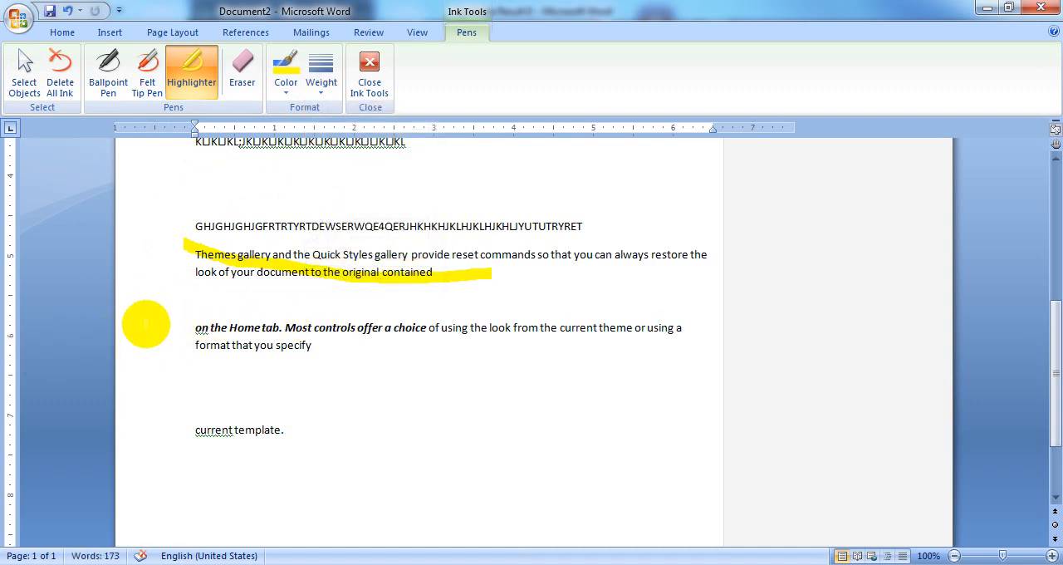
mouse_move(184, 329)
mouse_down()
mouse_move(352, 357)
mouse_move(221, 361)
mouse_move(157, 339)
mouse_move(332, 329)
mouse_move(458, 344)
mouse_move(581, 307)
mouse_up()
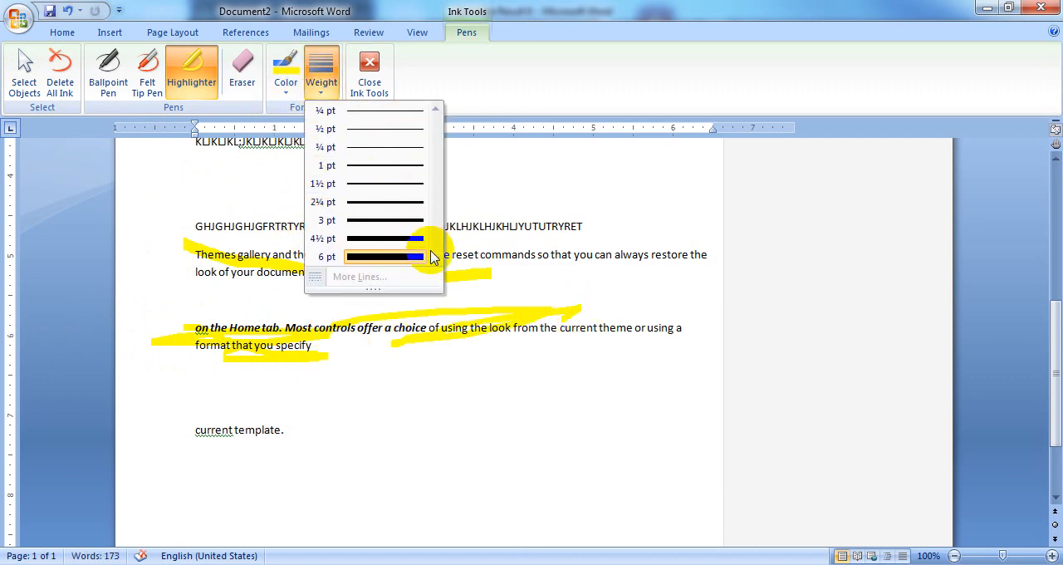
click(380, 240)
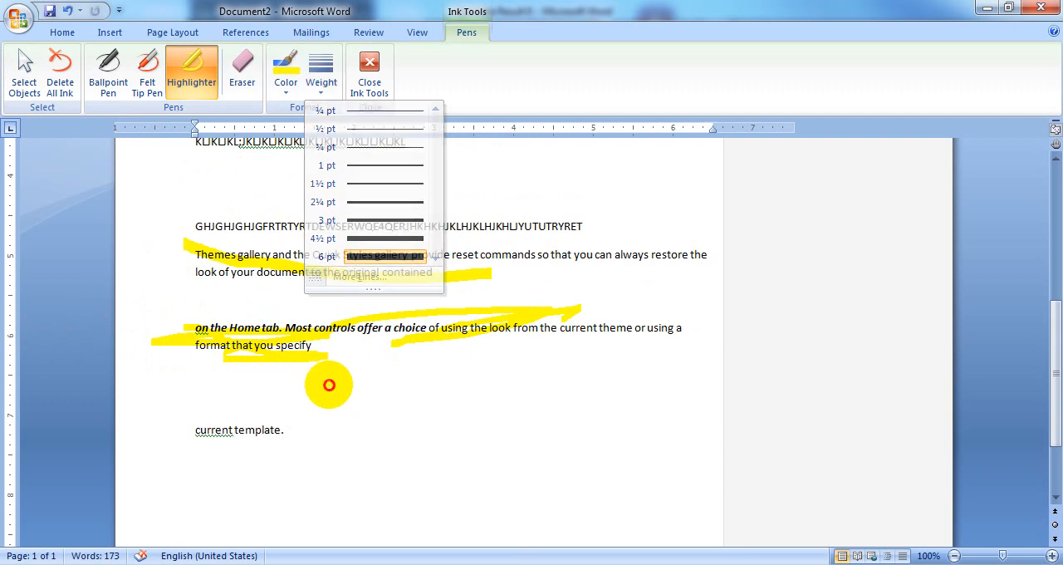
click(370, 75)
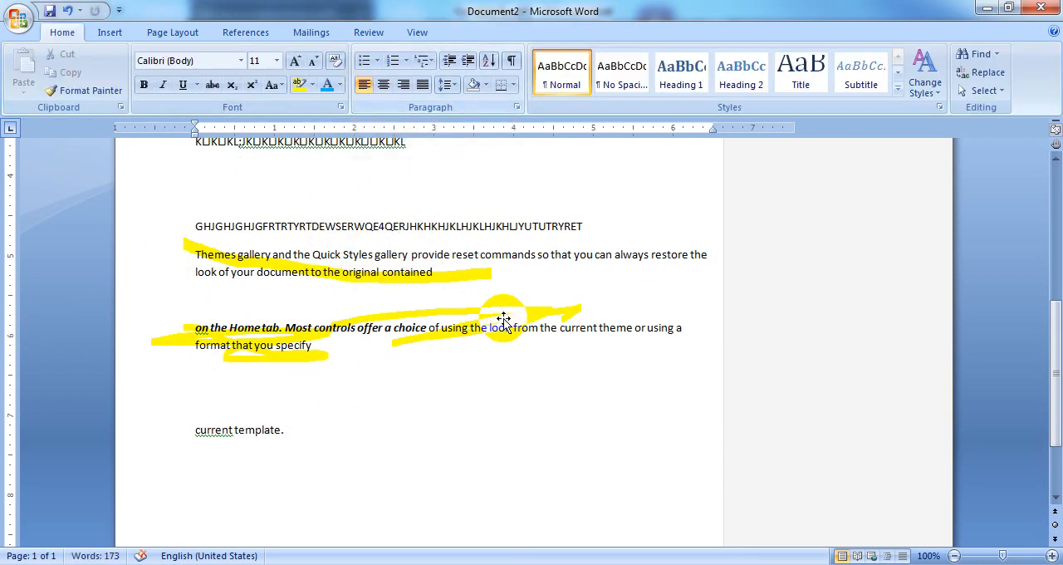
Move the highlighter ink from the "on the Home tab" paragraph up over the "Themes gallery" paragraph and back down again
click(465, 334)
mouse_move(467, 337)
mouse_down()
mouse_move(510, 315)
mouse_move(504, 267)
mouse_up()
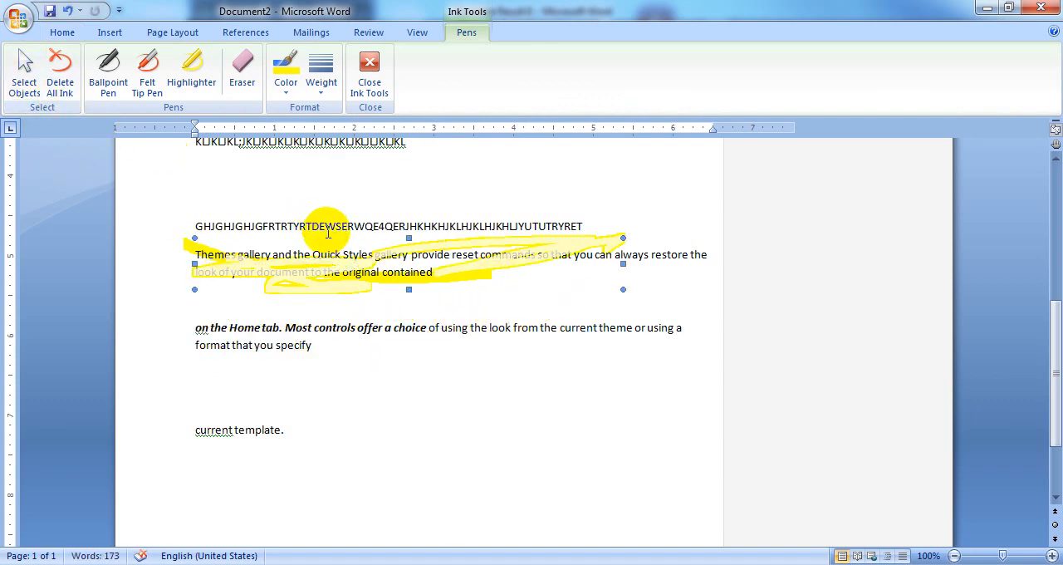
drag(313, 271, 304, 213)
drag(298, 279, 296, 352)
Delete all ink from the document and return to the review commands
click(24, 66)
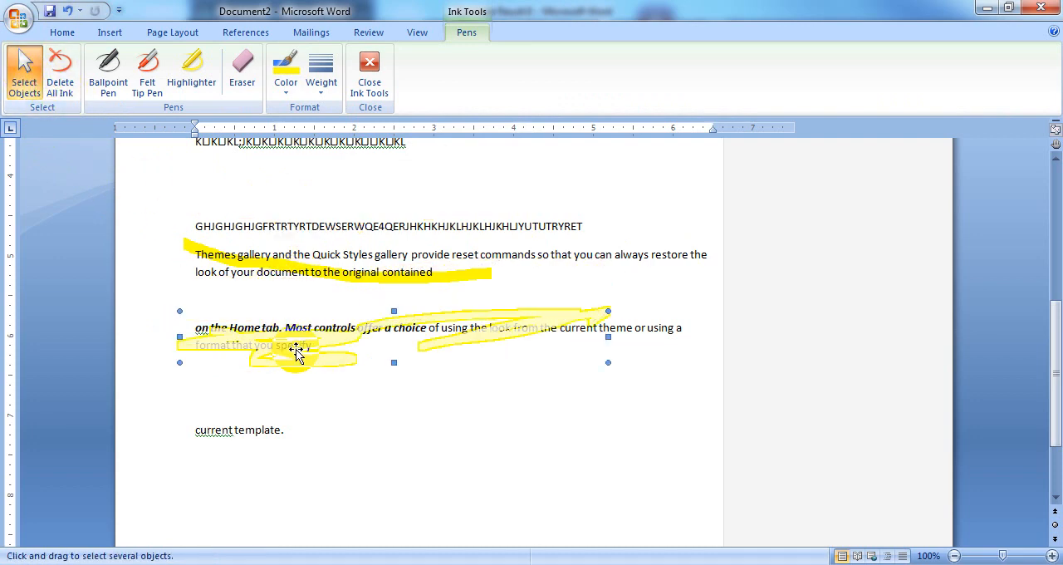
click(66, 83)
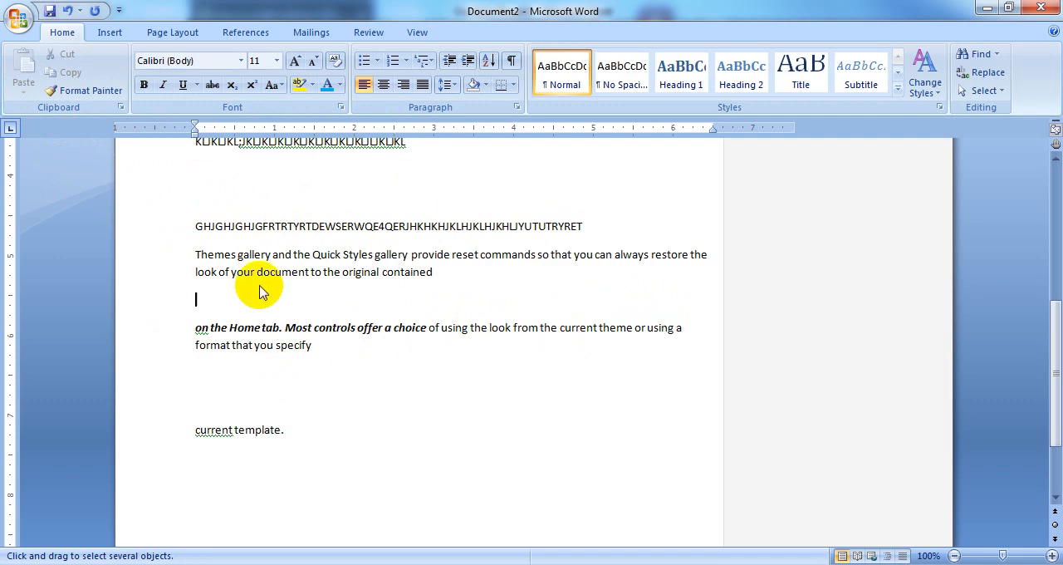
click(366, 38)
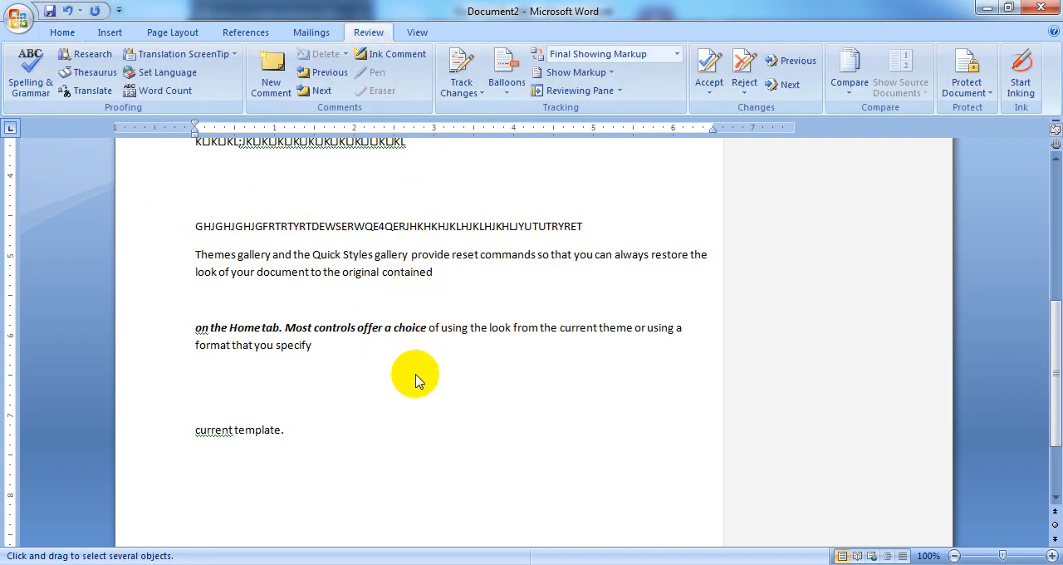